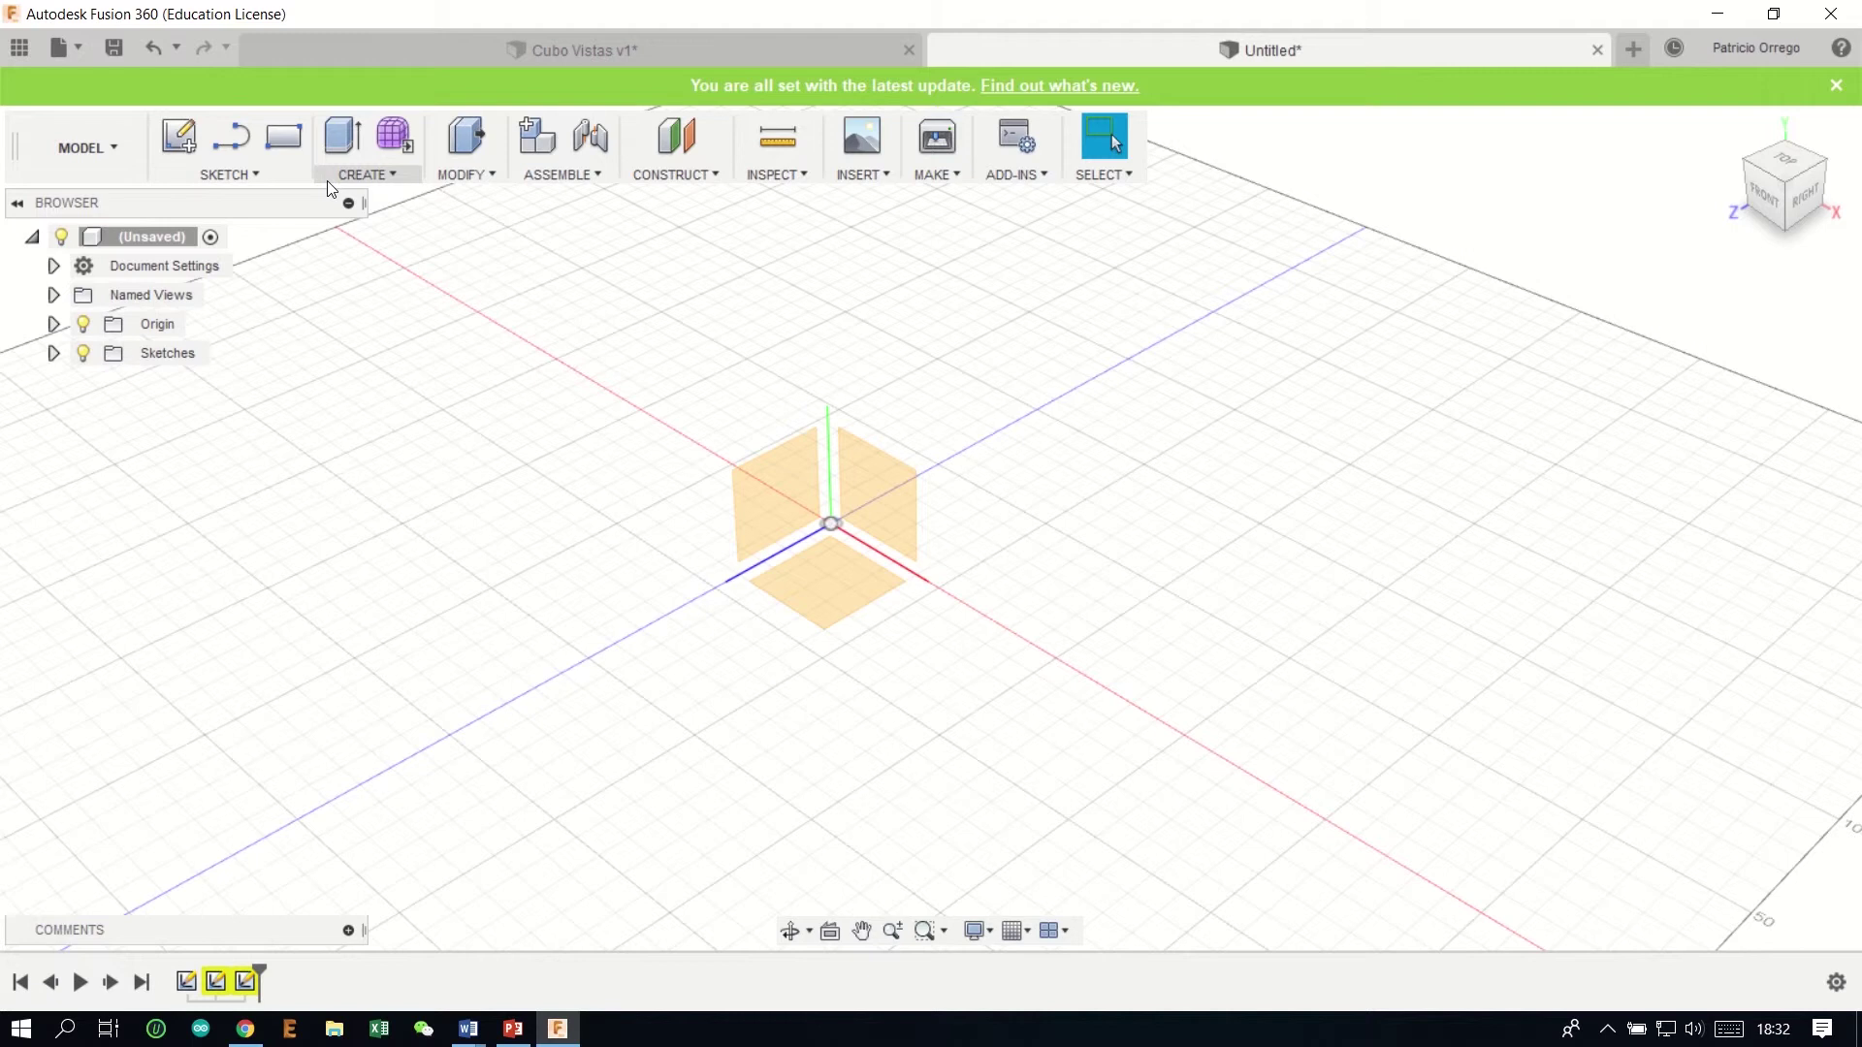
Step: Sketch a 20 mm diameter circle on the XY plane, just right of the vertical axis
{"action": "left_click", "coordinate": [188, 142]}
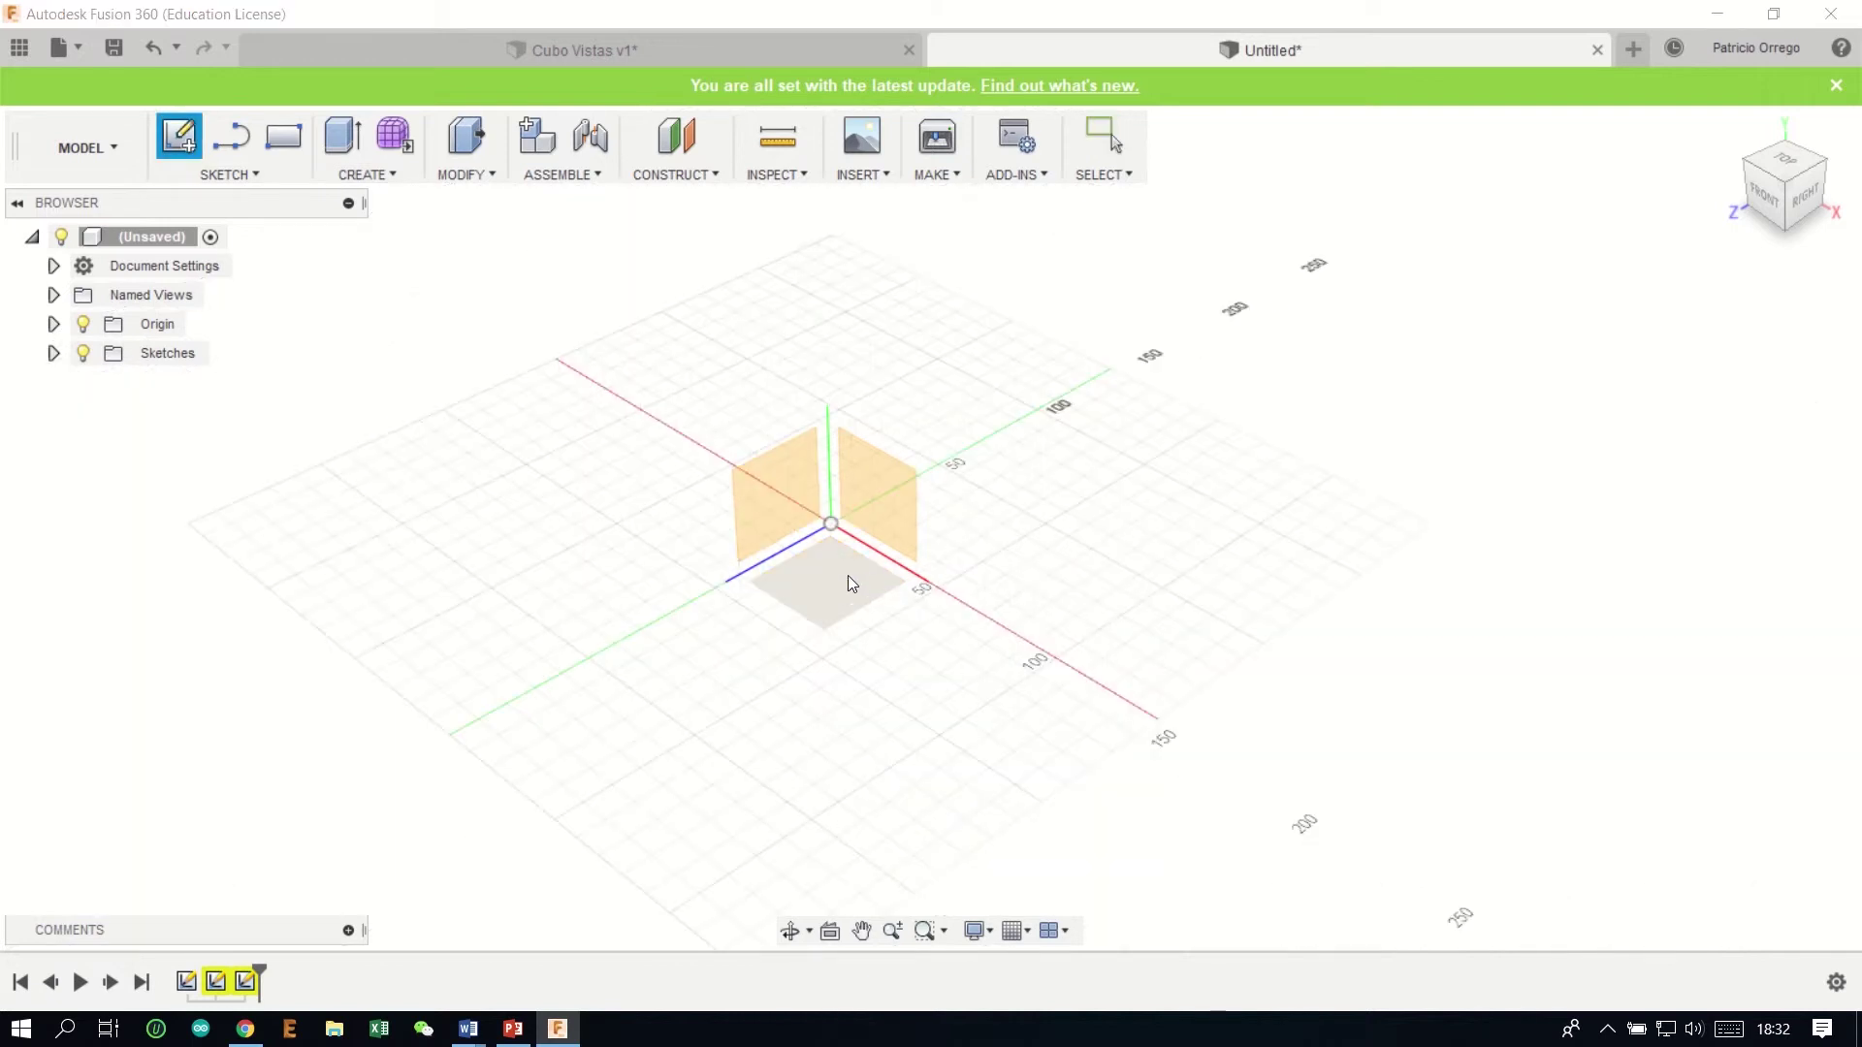
{"action": "left_click", "coordinate": [882, 508]}
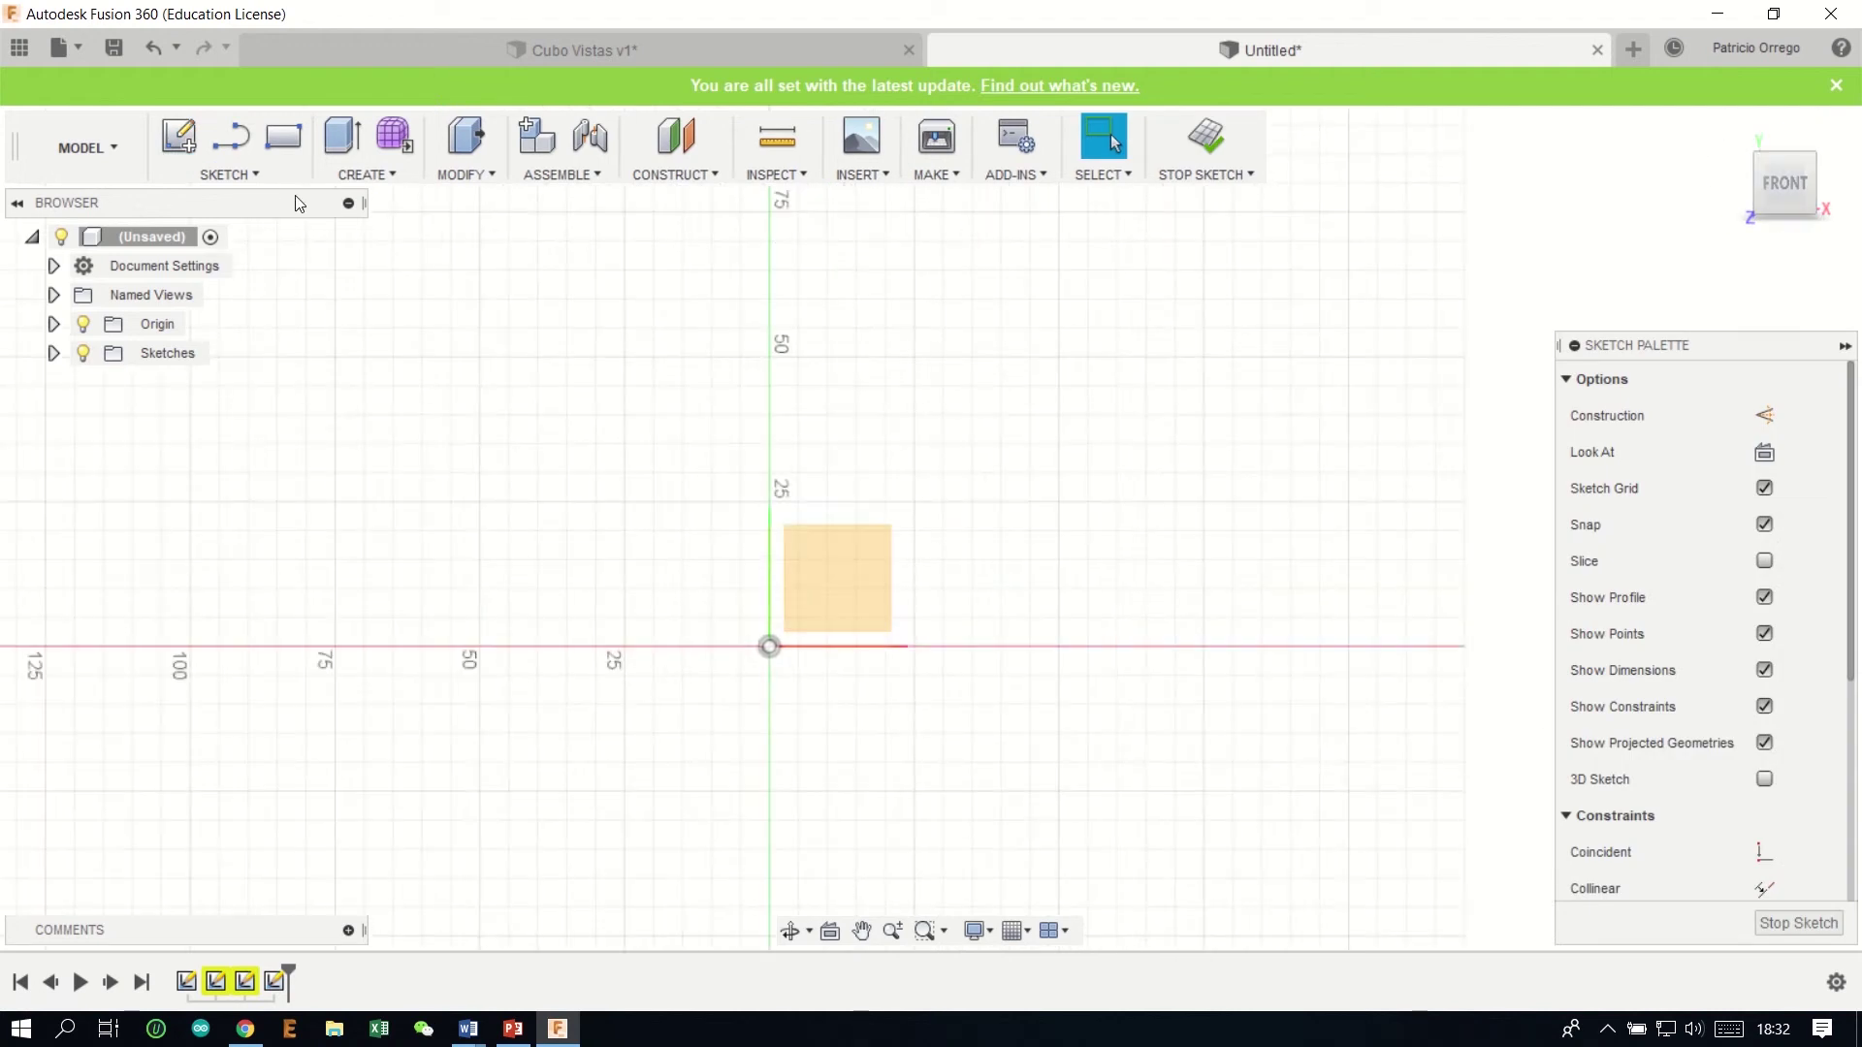
{"action": "left_click", "coordinate": [232, 175]}
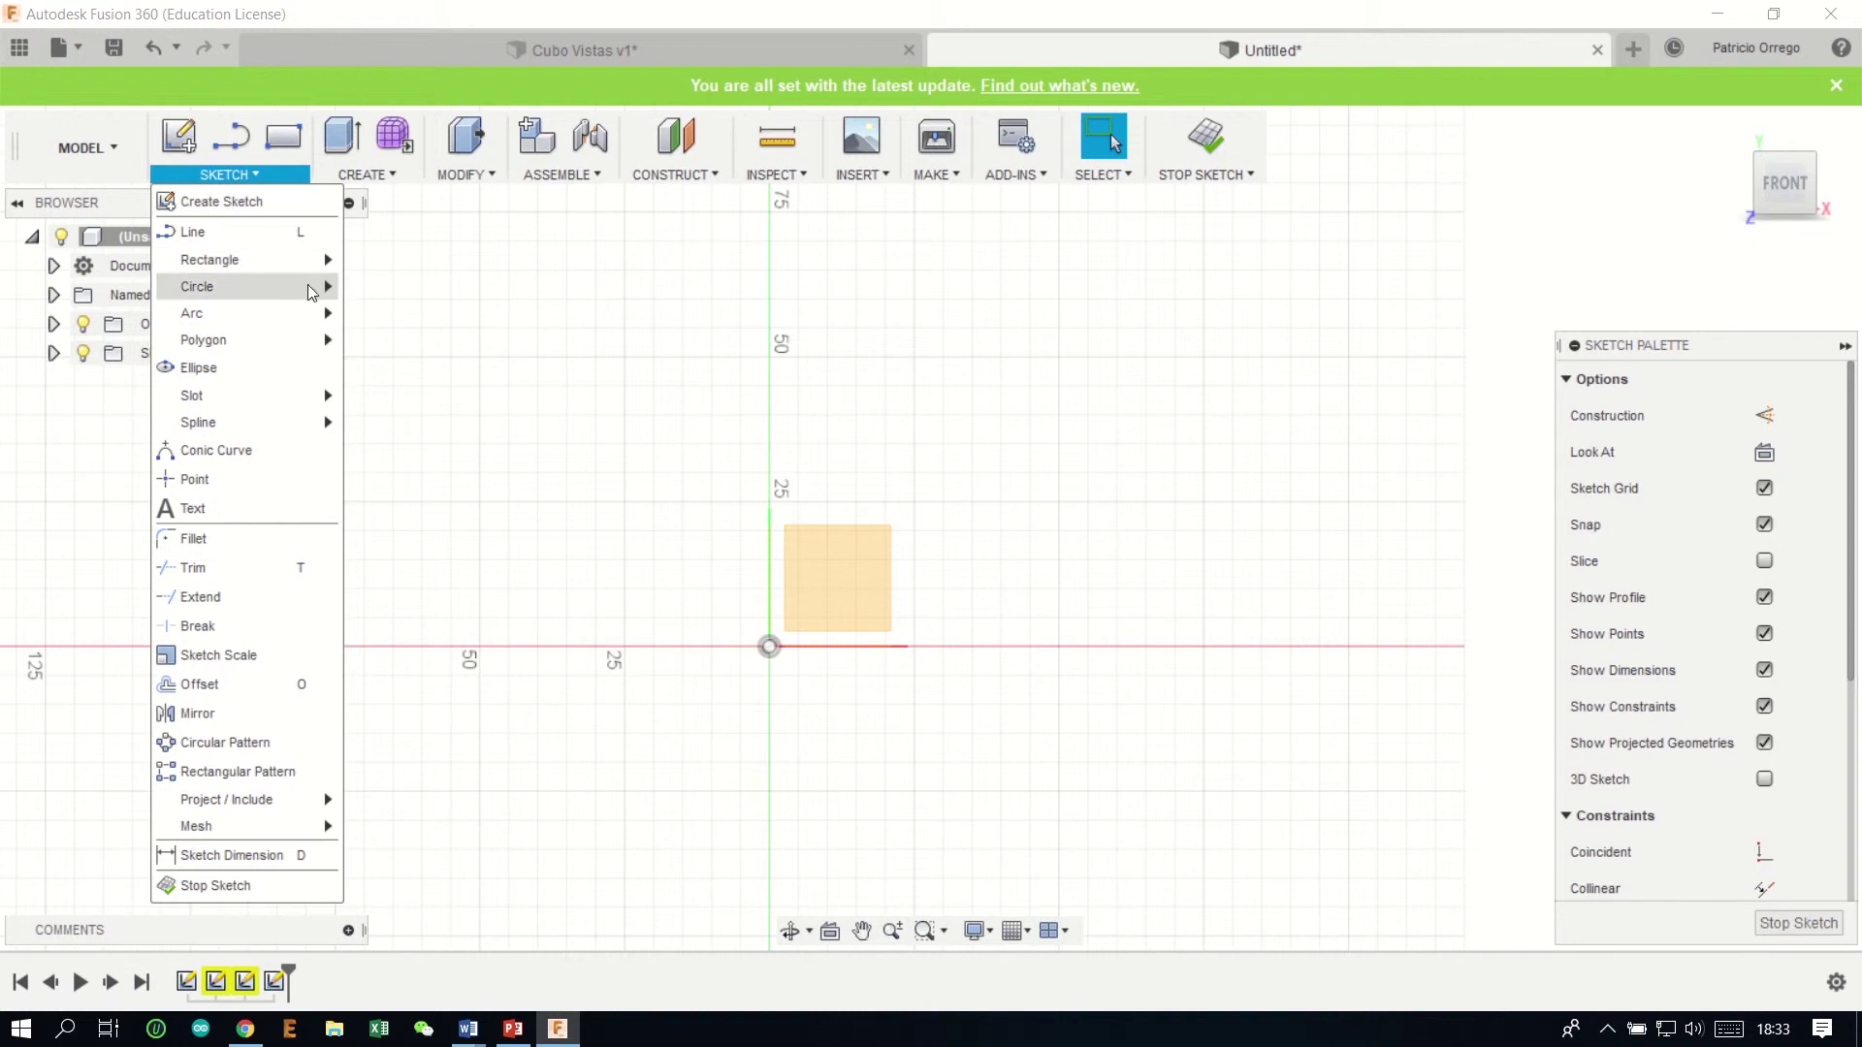
{"action": "mouse_move", "coordinate": [240, 287]}
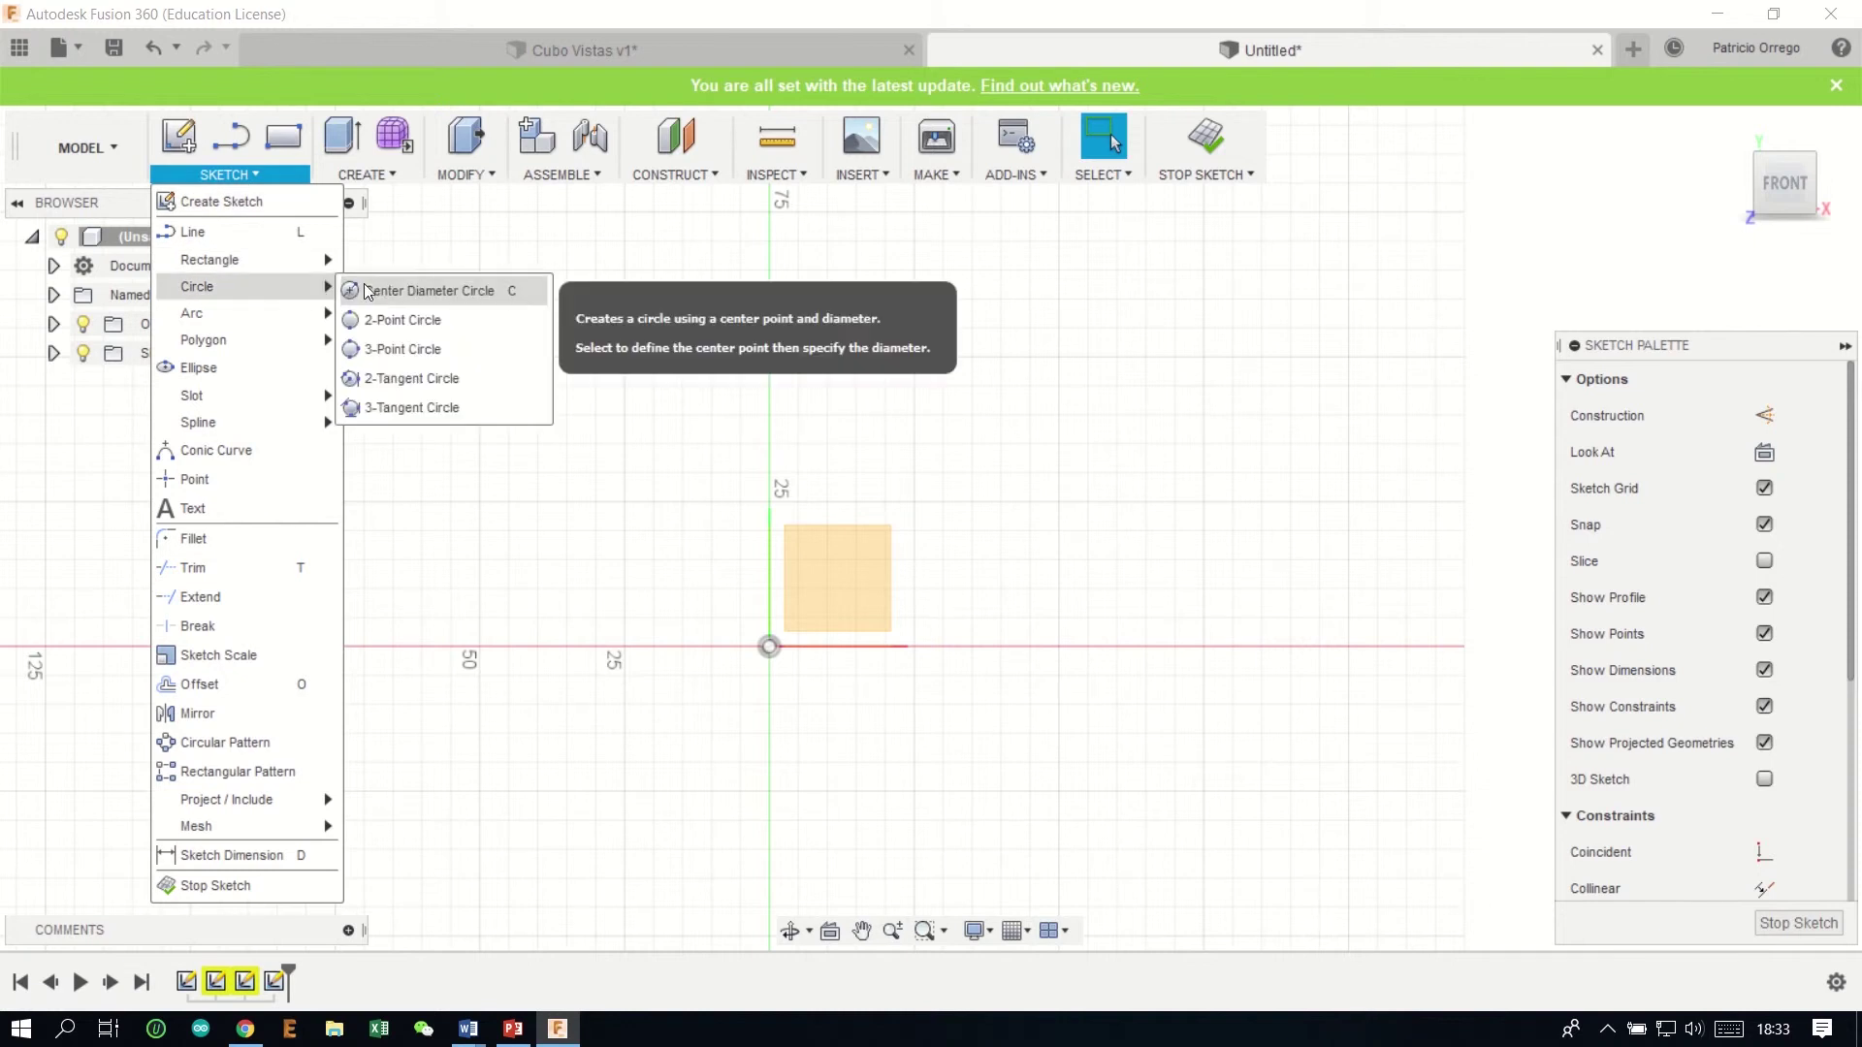
{"action": "left_click", "coordinate": [424, 294]}
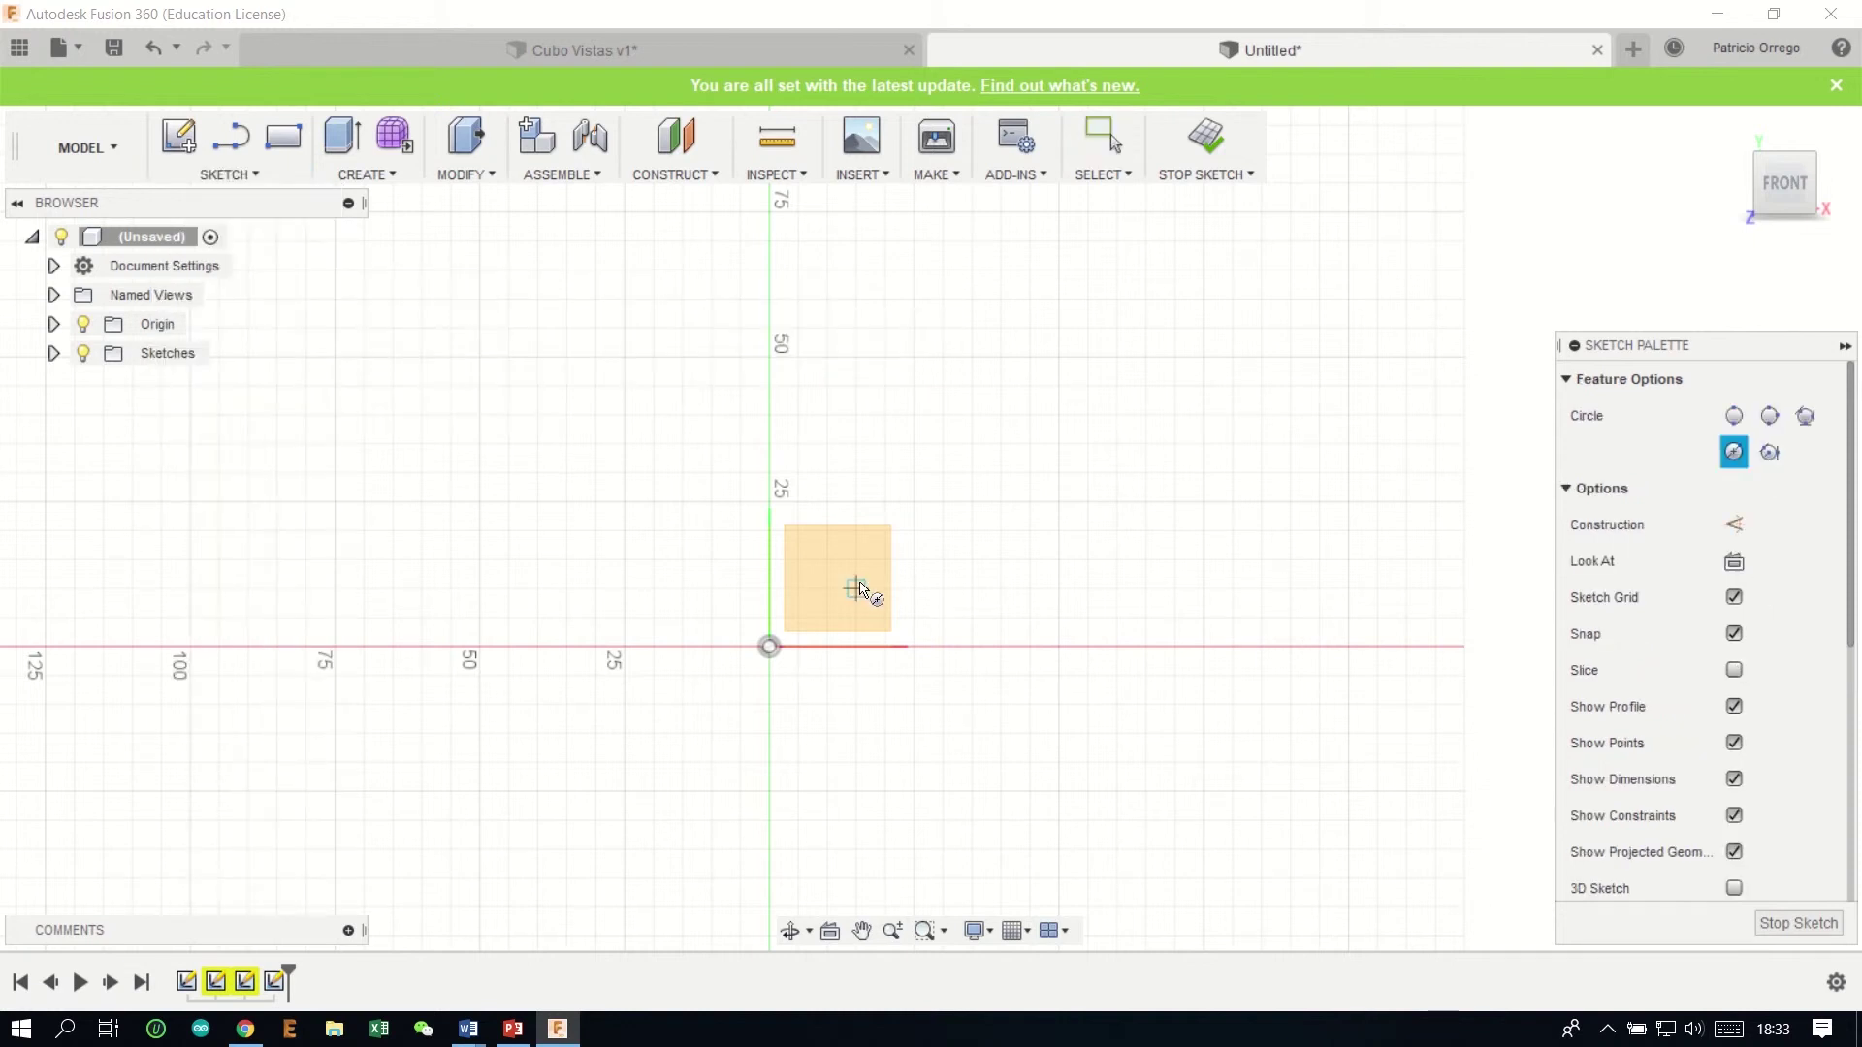
{"action": "left_click", "coordinate": [827, 587]}
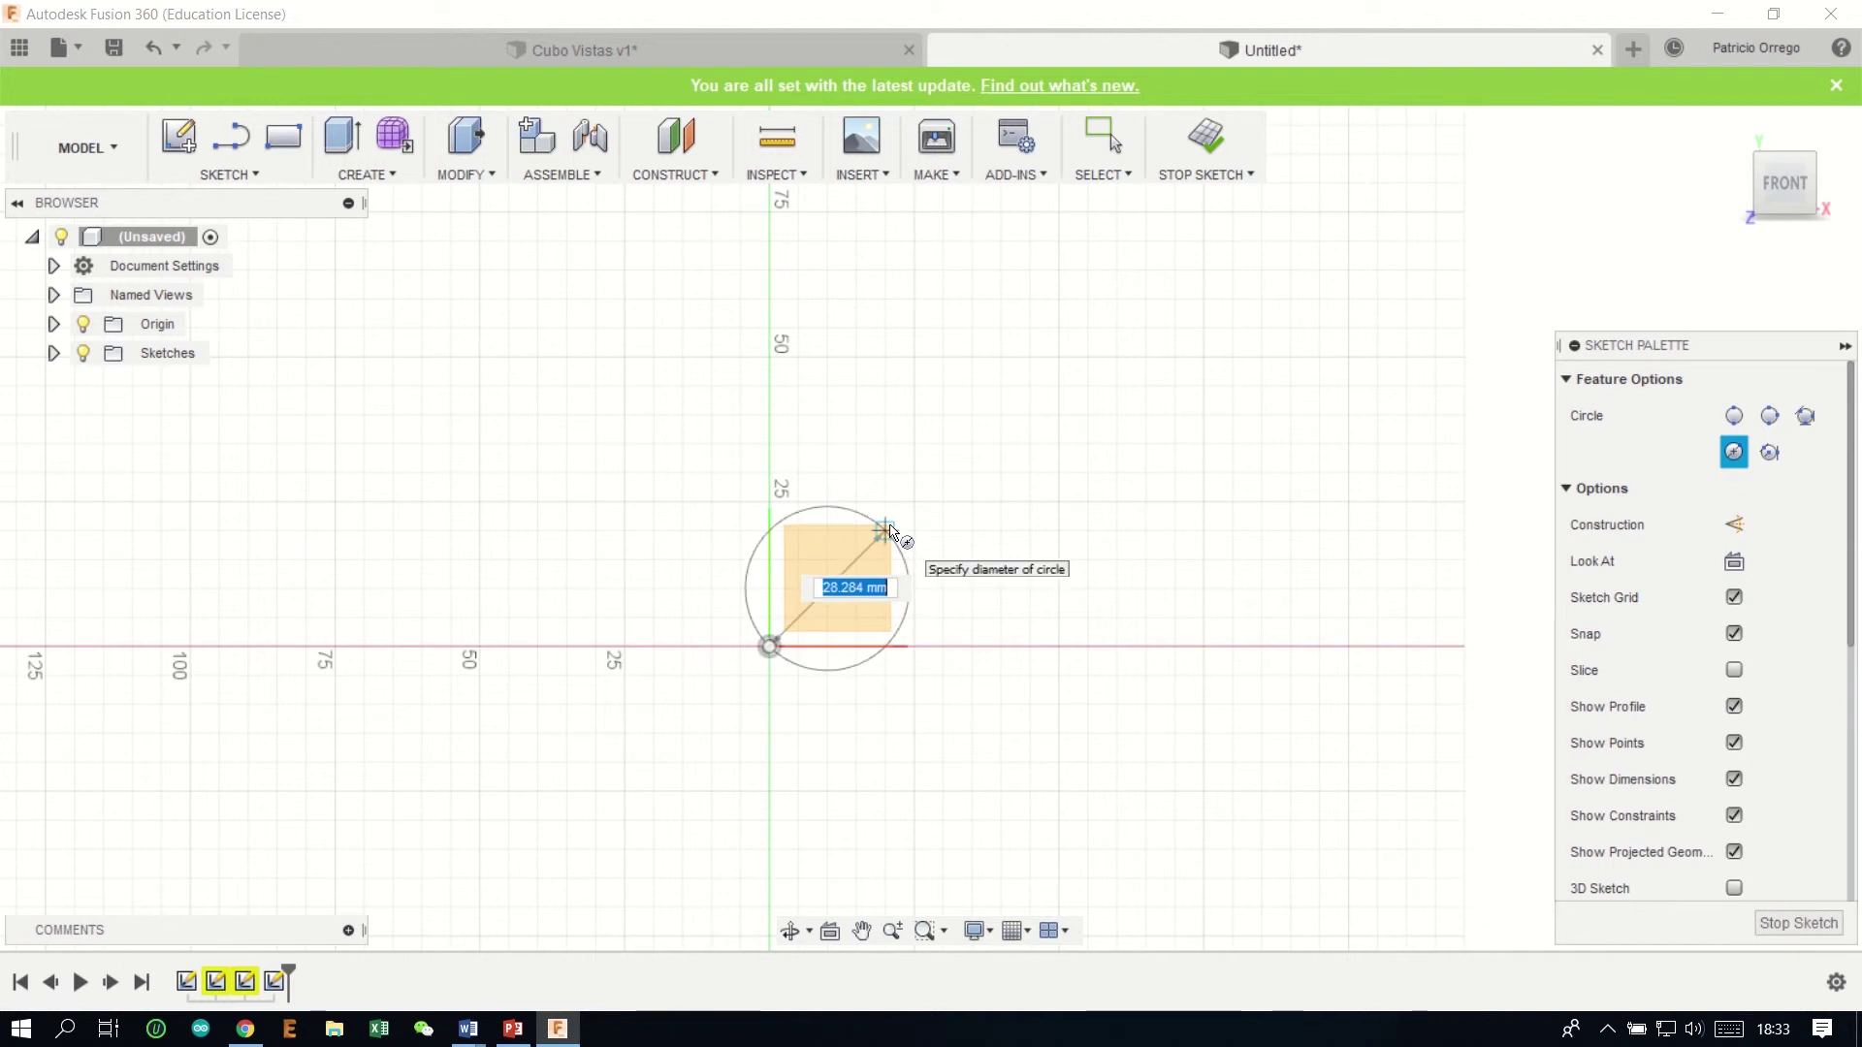
{"action": "left_click", "coordinate": [885, 590]}
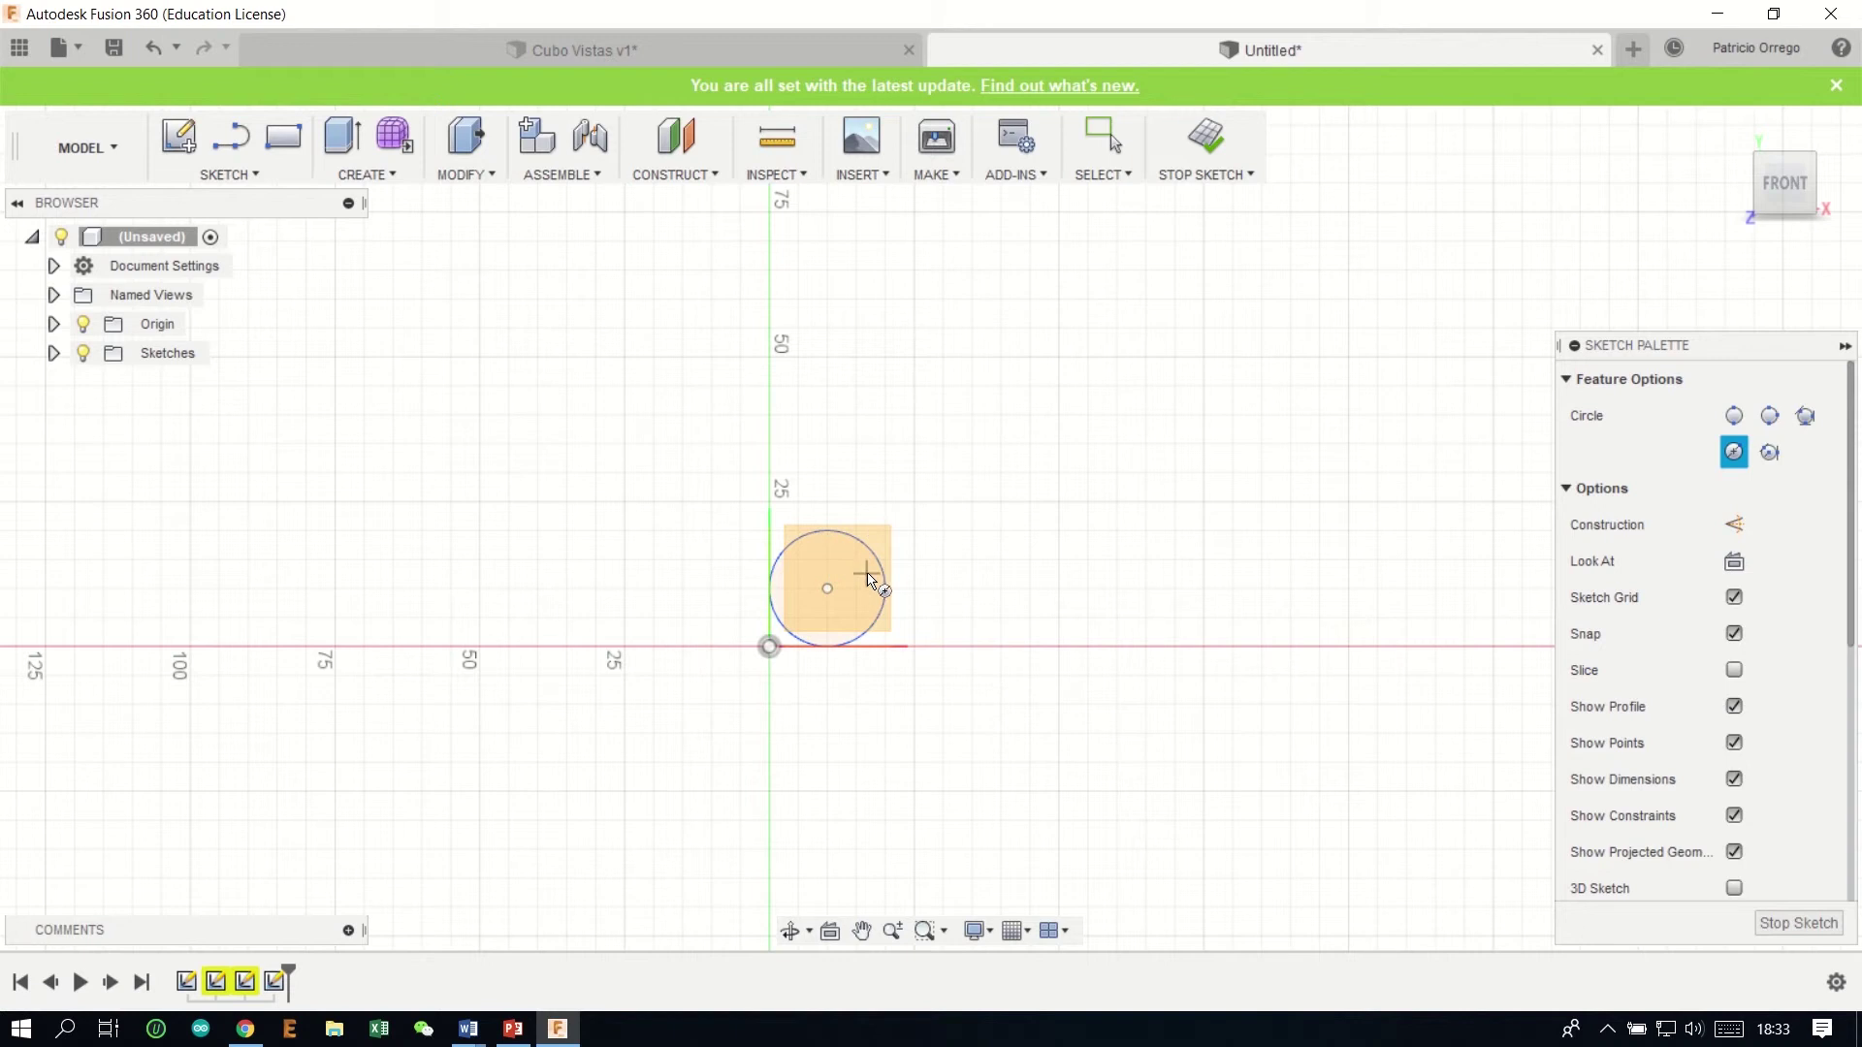
{"action": "scroll", "coordinate": [868, 580], "scroll_direction": "up", "scroll_amount": 2}
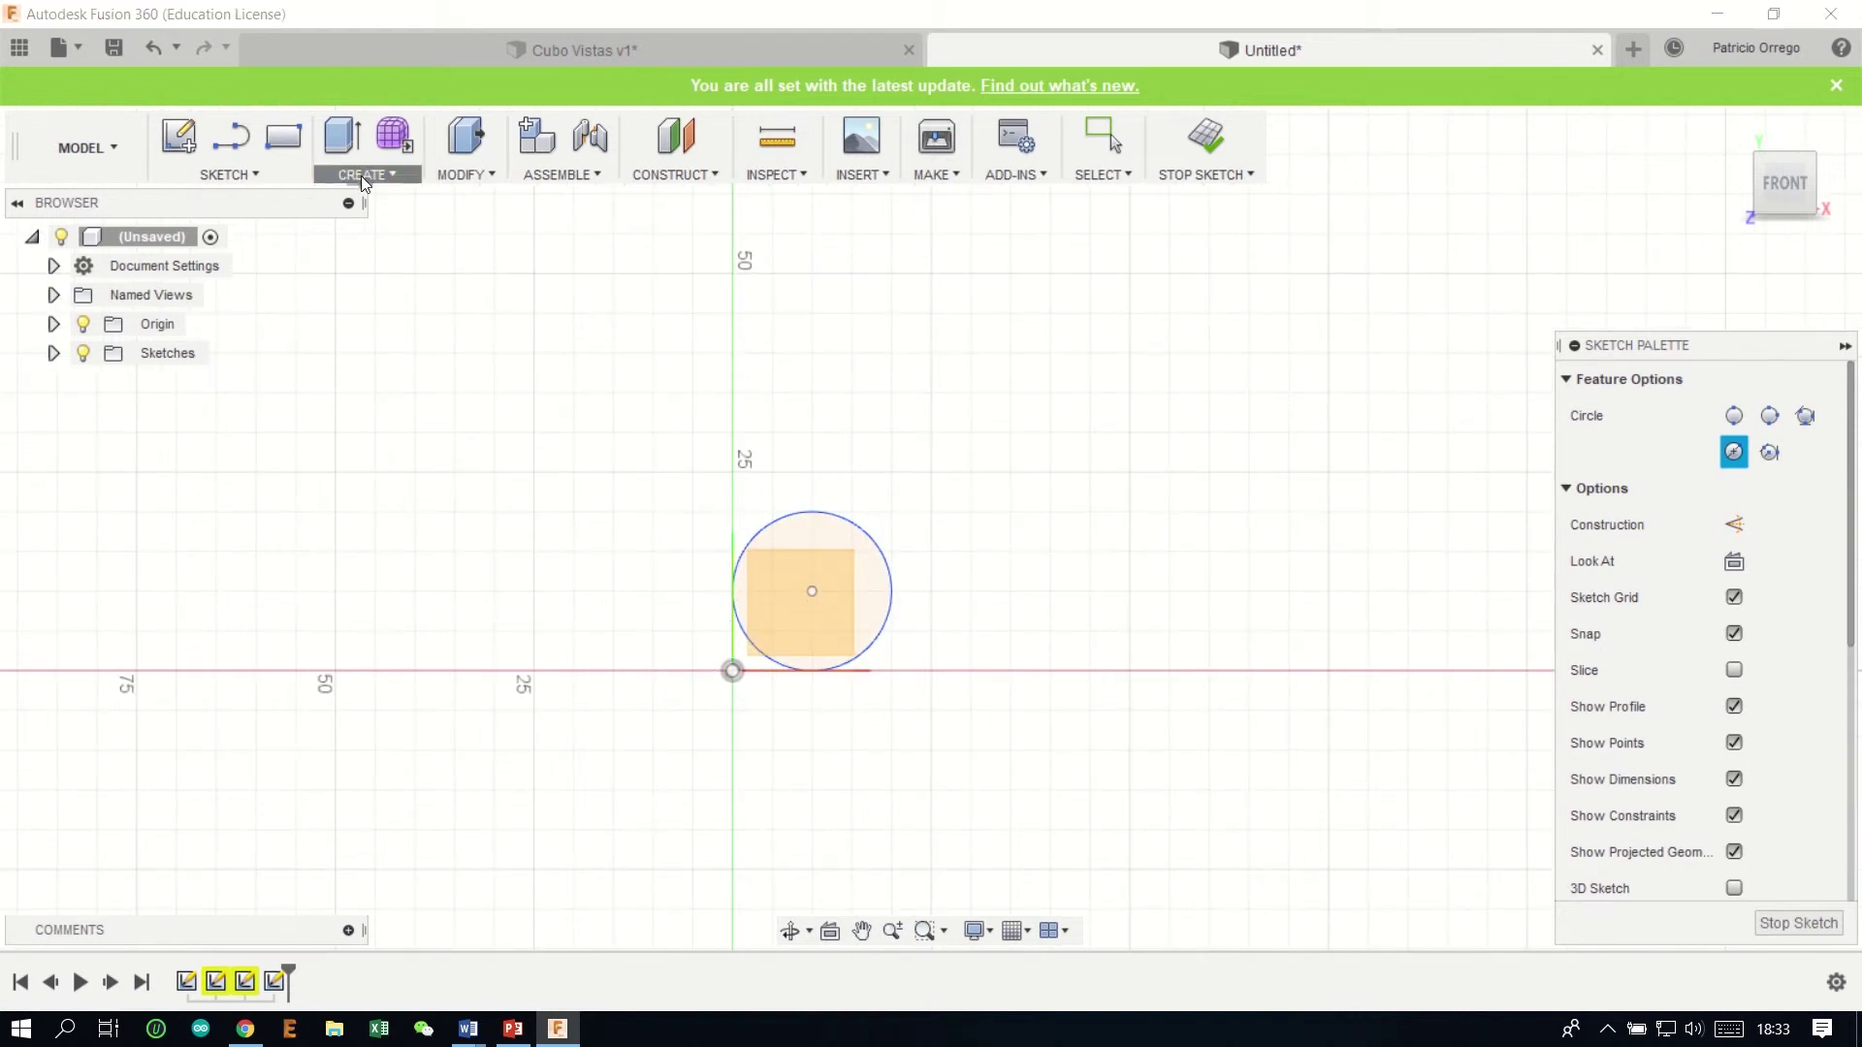
Step: Revolve the 20 mm circle 360 degrees about the Y axis into a new torus body
{"action": "left_click", "coordinate": [360, 176]}
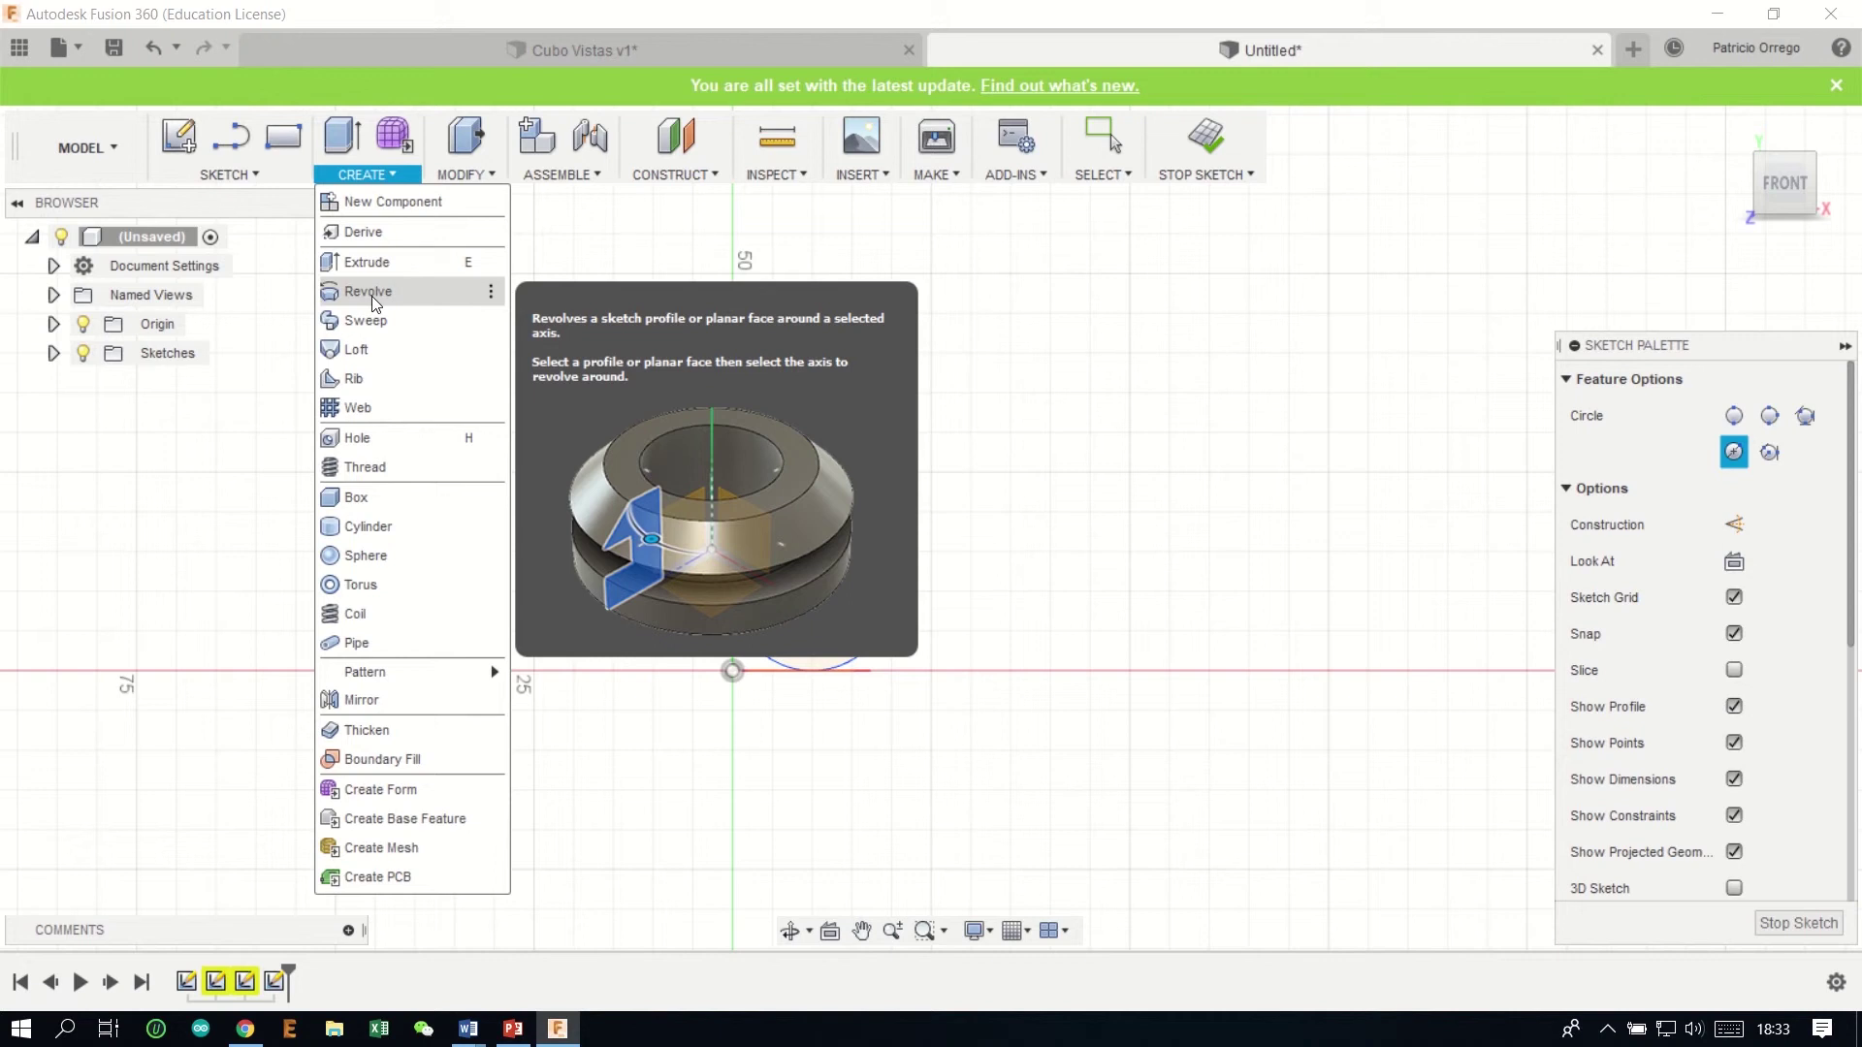
{"action": "left_click", "coordinate": [426, 288]}
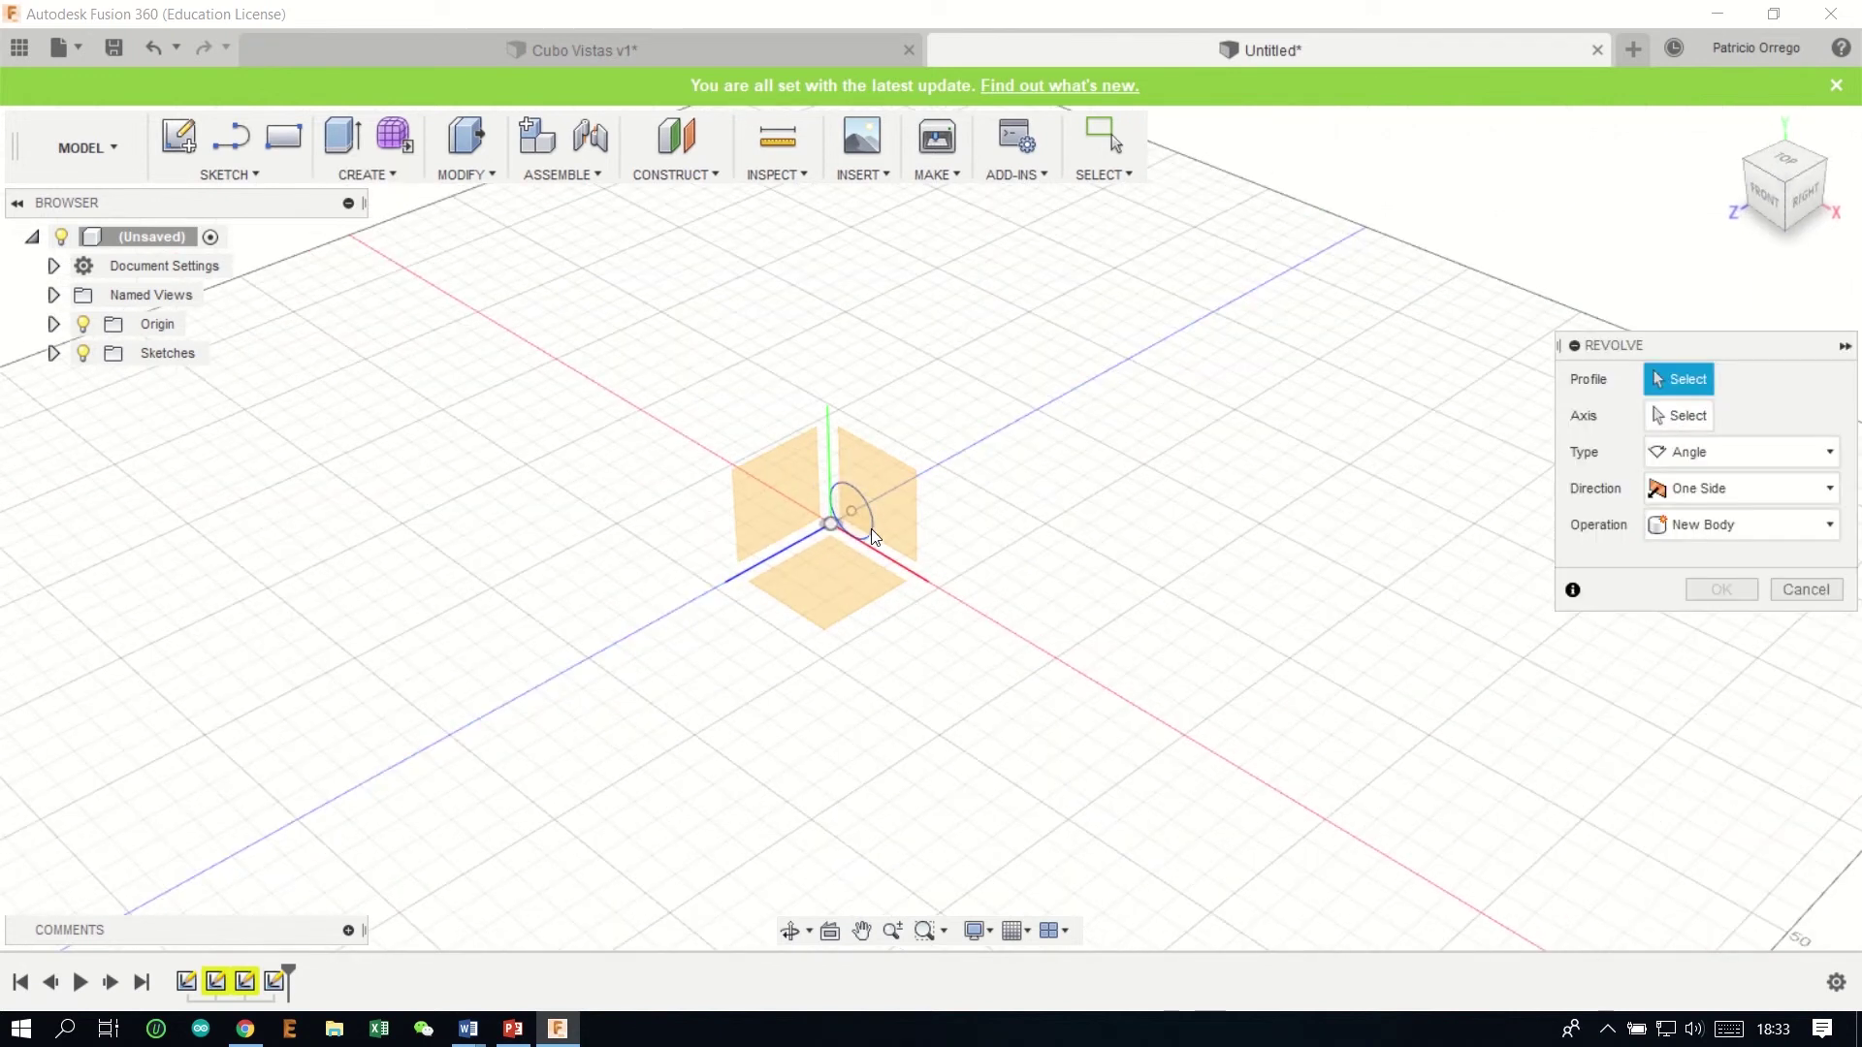
{"action": "scroll", "coordinate": [834, 515], "scroll_direction": "up", "scroll_amount": 3}
{"action": "scroll", "coordinate": [865, 504], "scroll_direction": "up", "scroll_amount": 4}
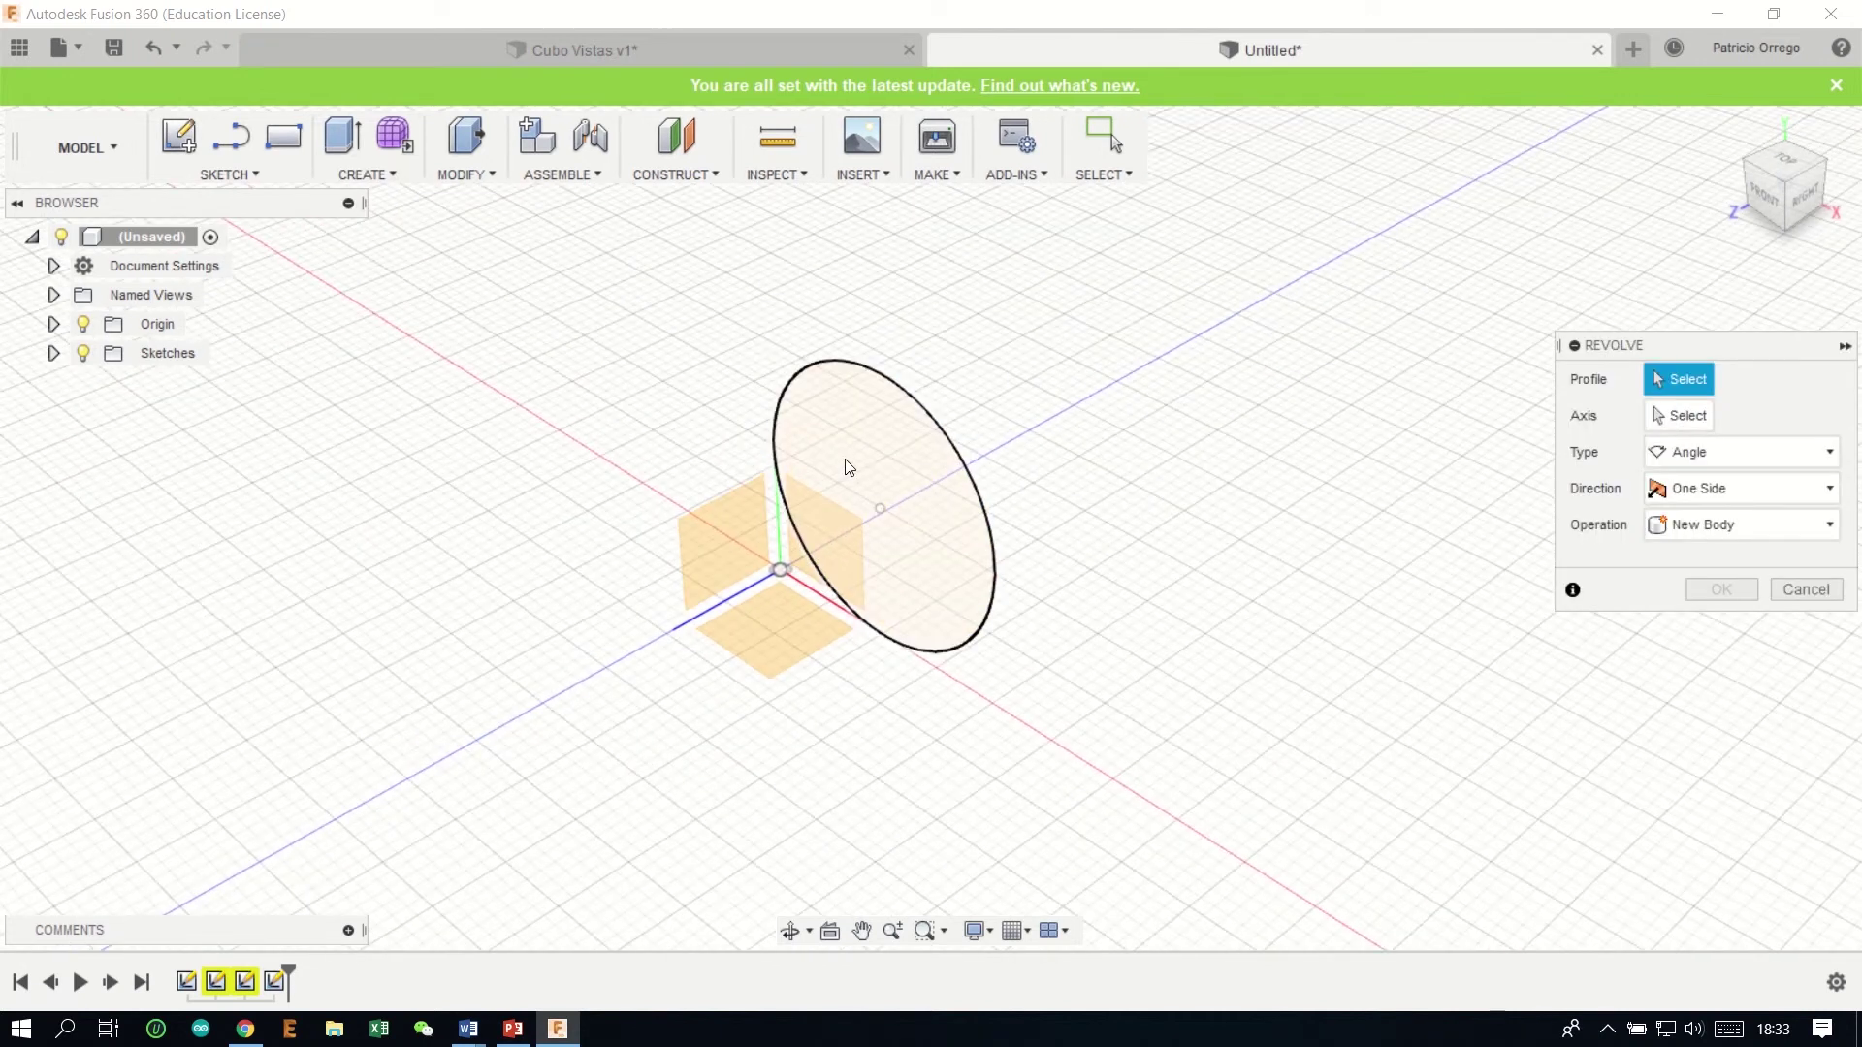
{"action": "left_click", "coordinate": [845, 462]}
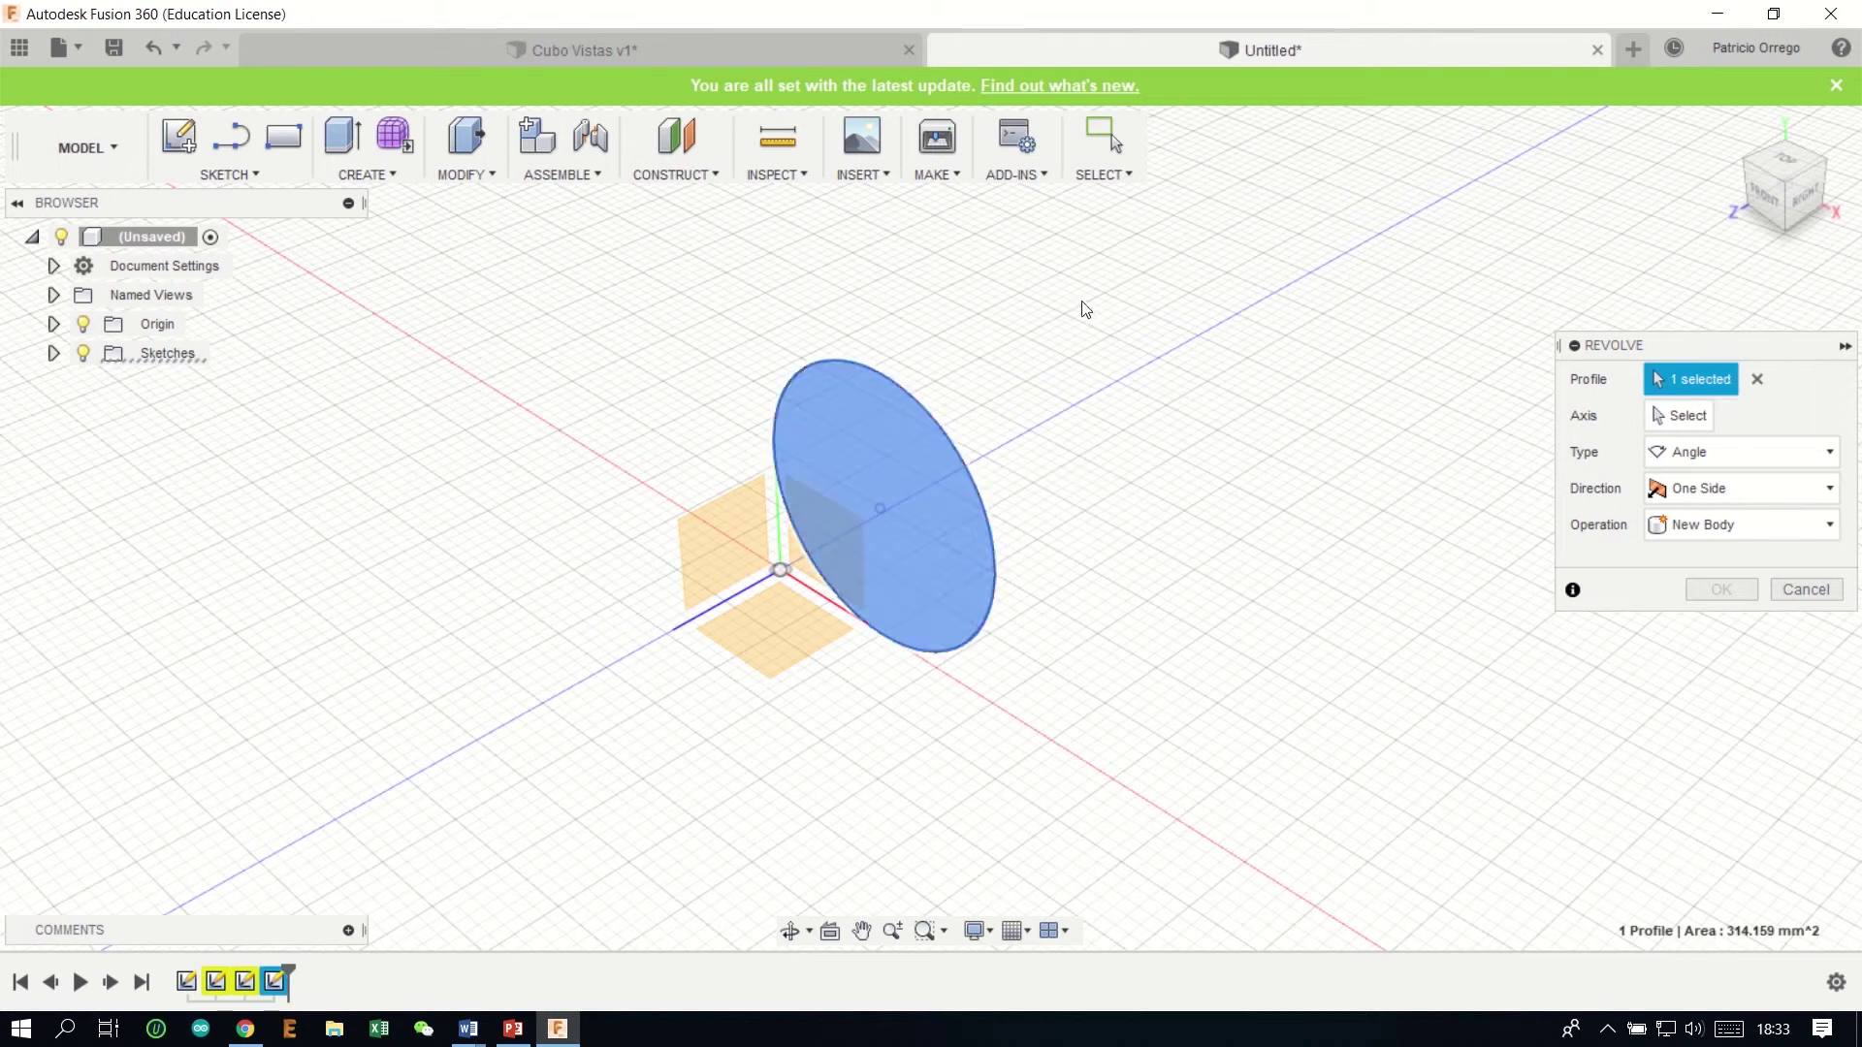
{"action": "left_click", "coordinate": [1682, 416]}
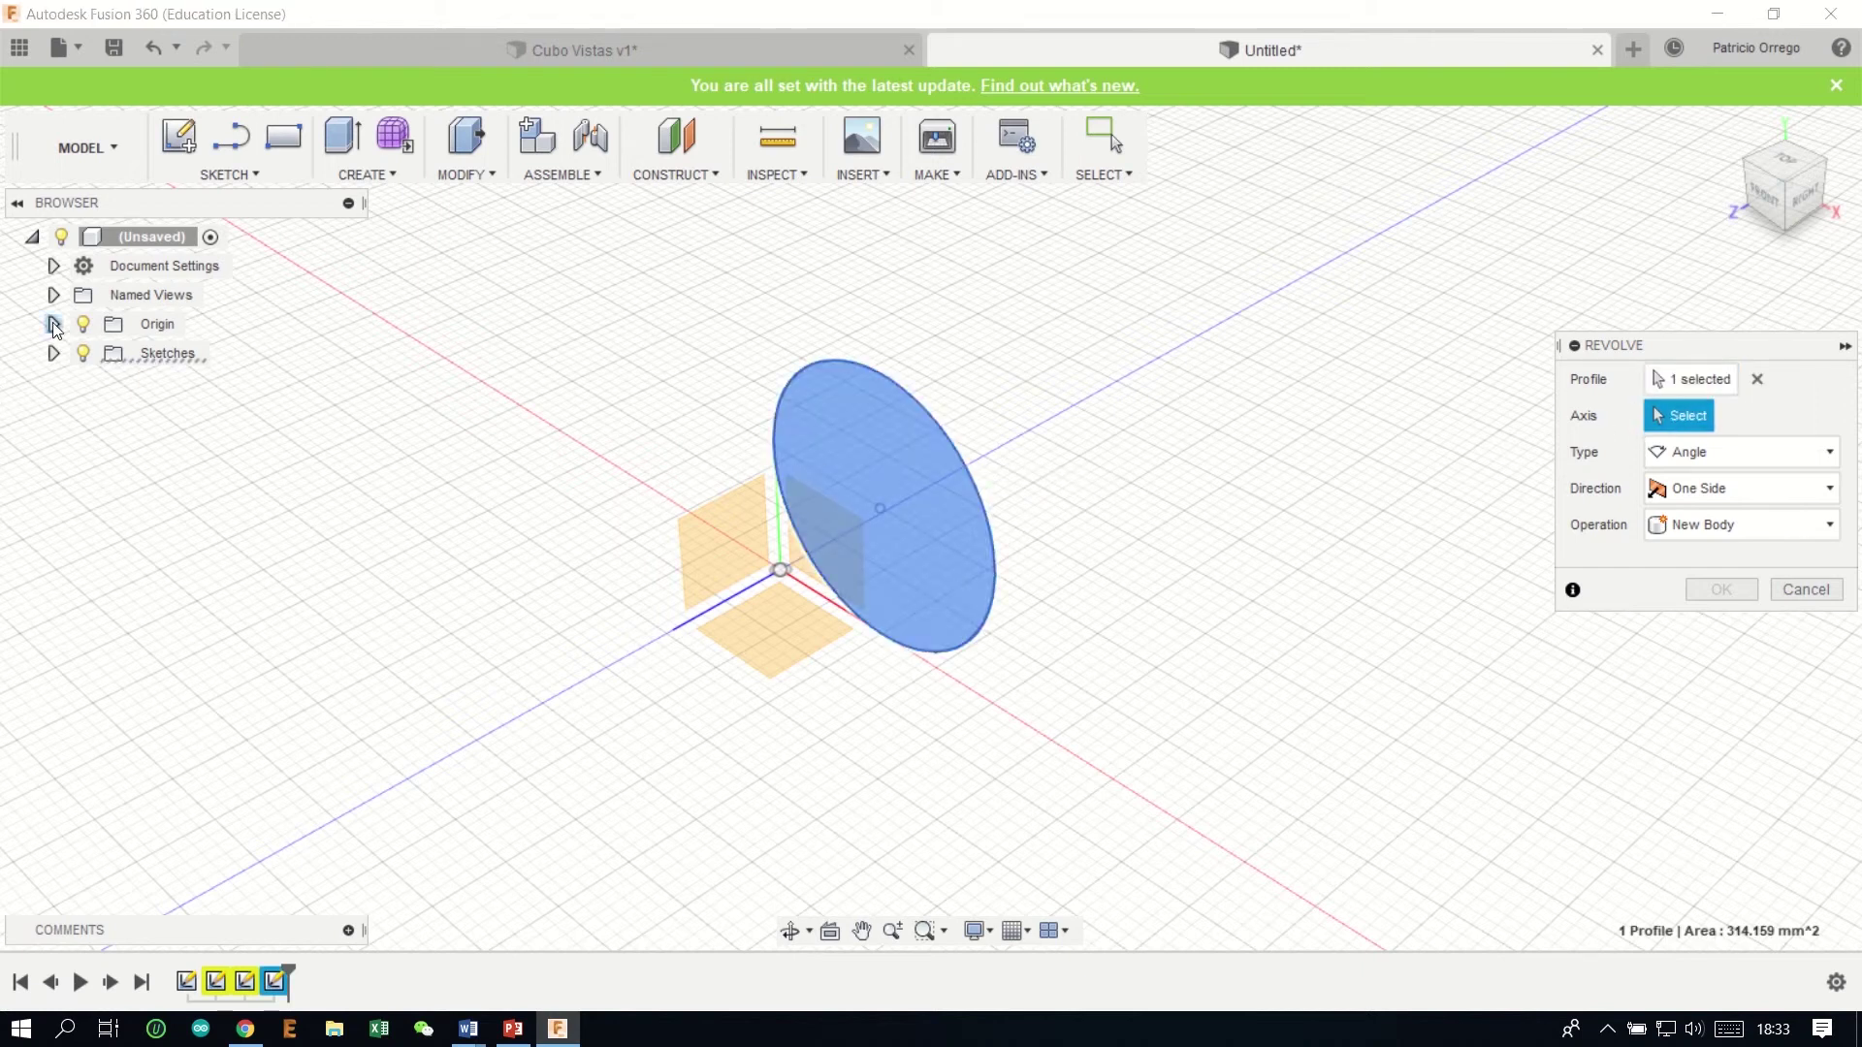
{"action": "left_click", "coordinate": [778, 527]}
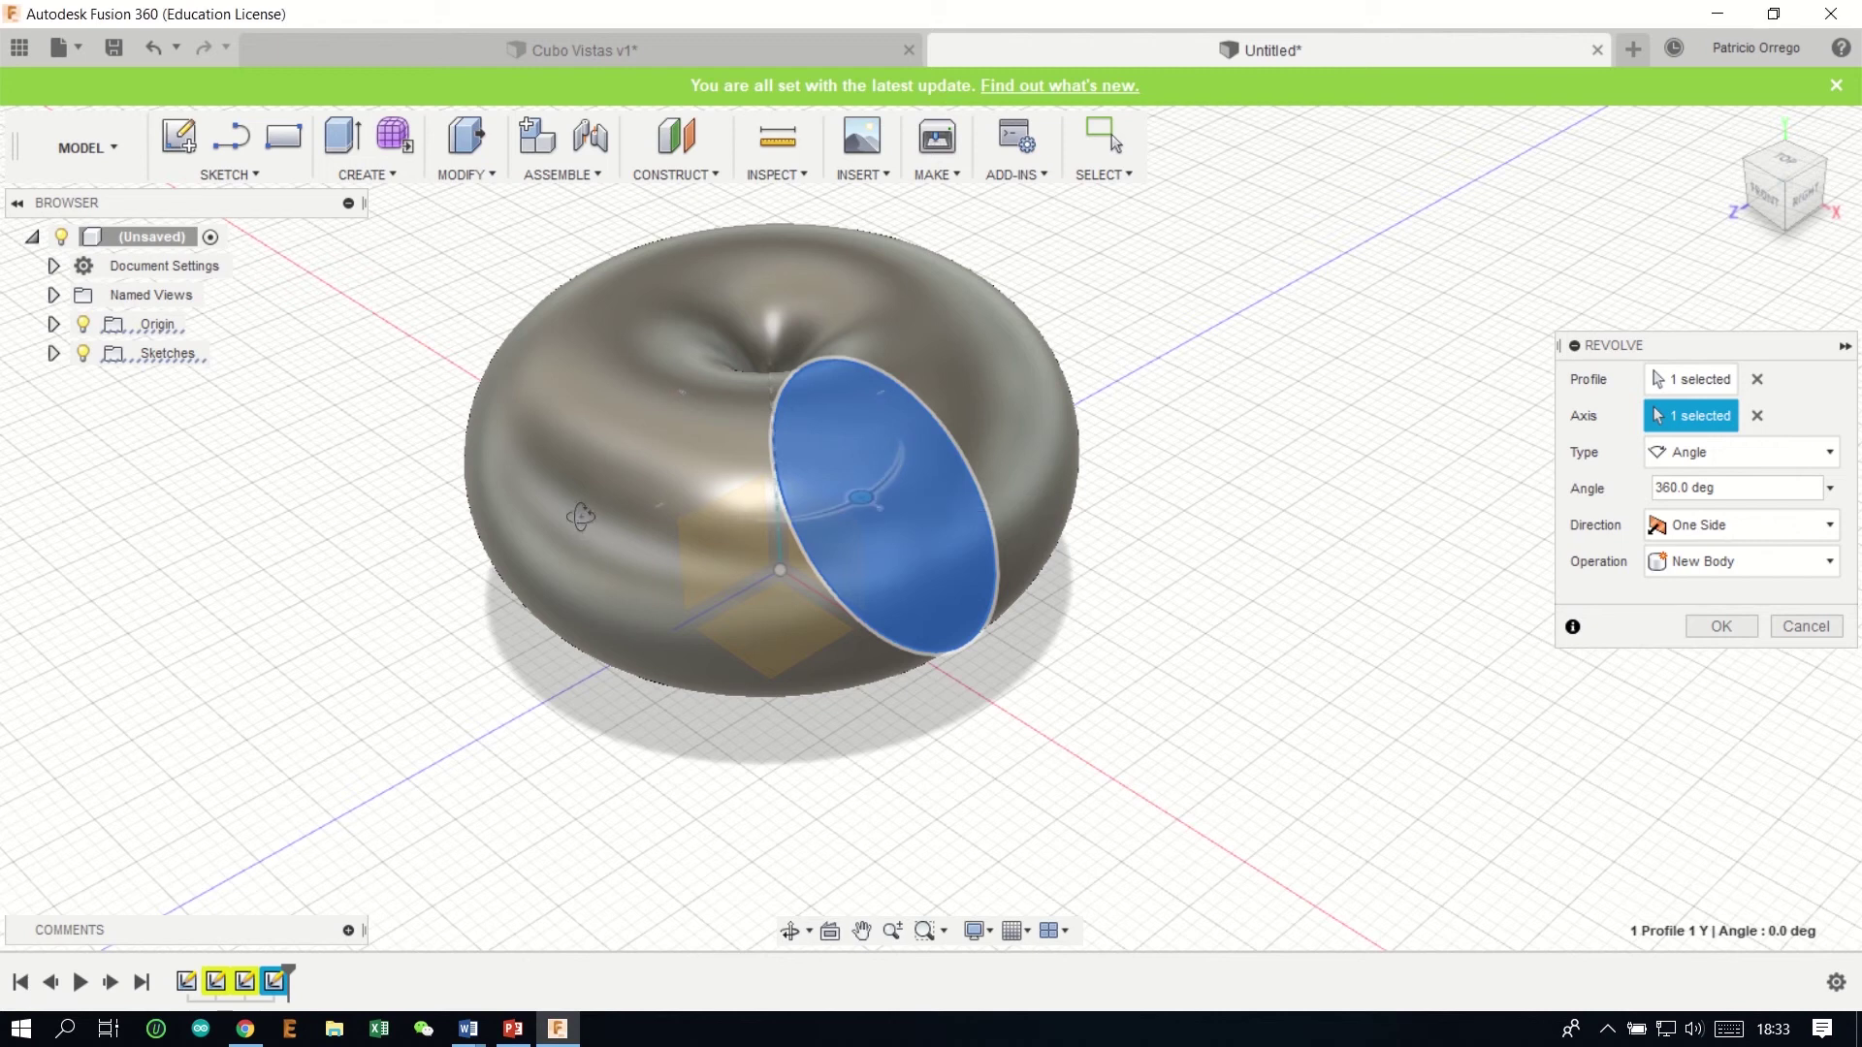
{"action": "mouse_move", "coordinate": [585, 532]}
{"action": "middle_mouse_down", "text": "shift"}
{"action": "mouse_move", "coordinate": [573, 376]}
{"action": "mouse_move", "coordinate": [542, 588]}
{"action": "mouse_move", "coordinate": [543, 455]}
{"action": "mouse_move", "coordinate": [540, 582]}
{"action": "mouse_move", "coordinate": [562, 512]}
{"action": "middle_mouse_up", "text": "shift"}
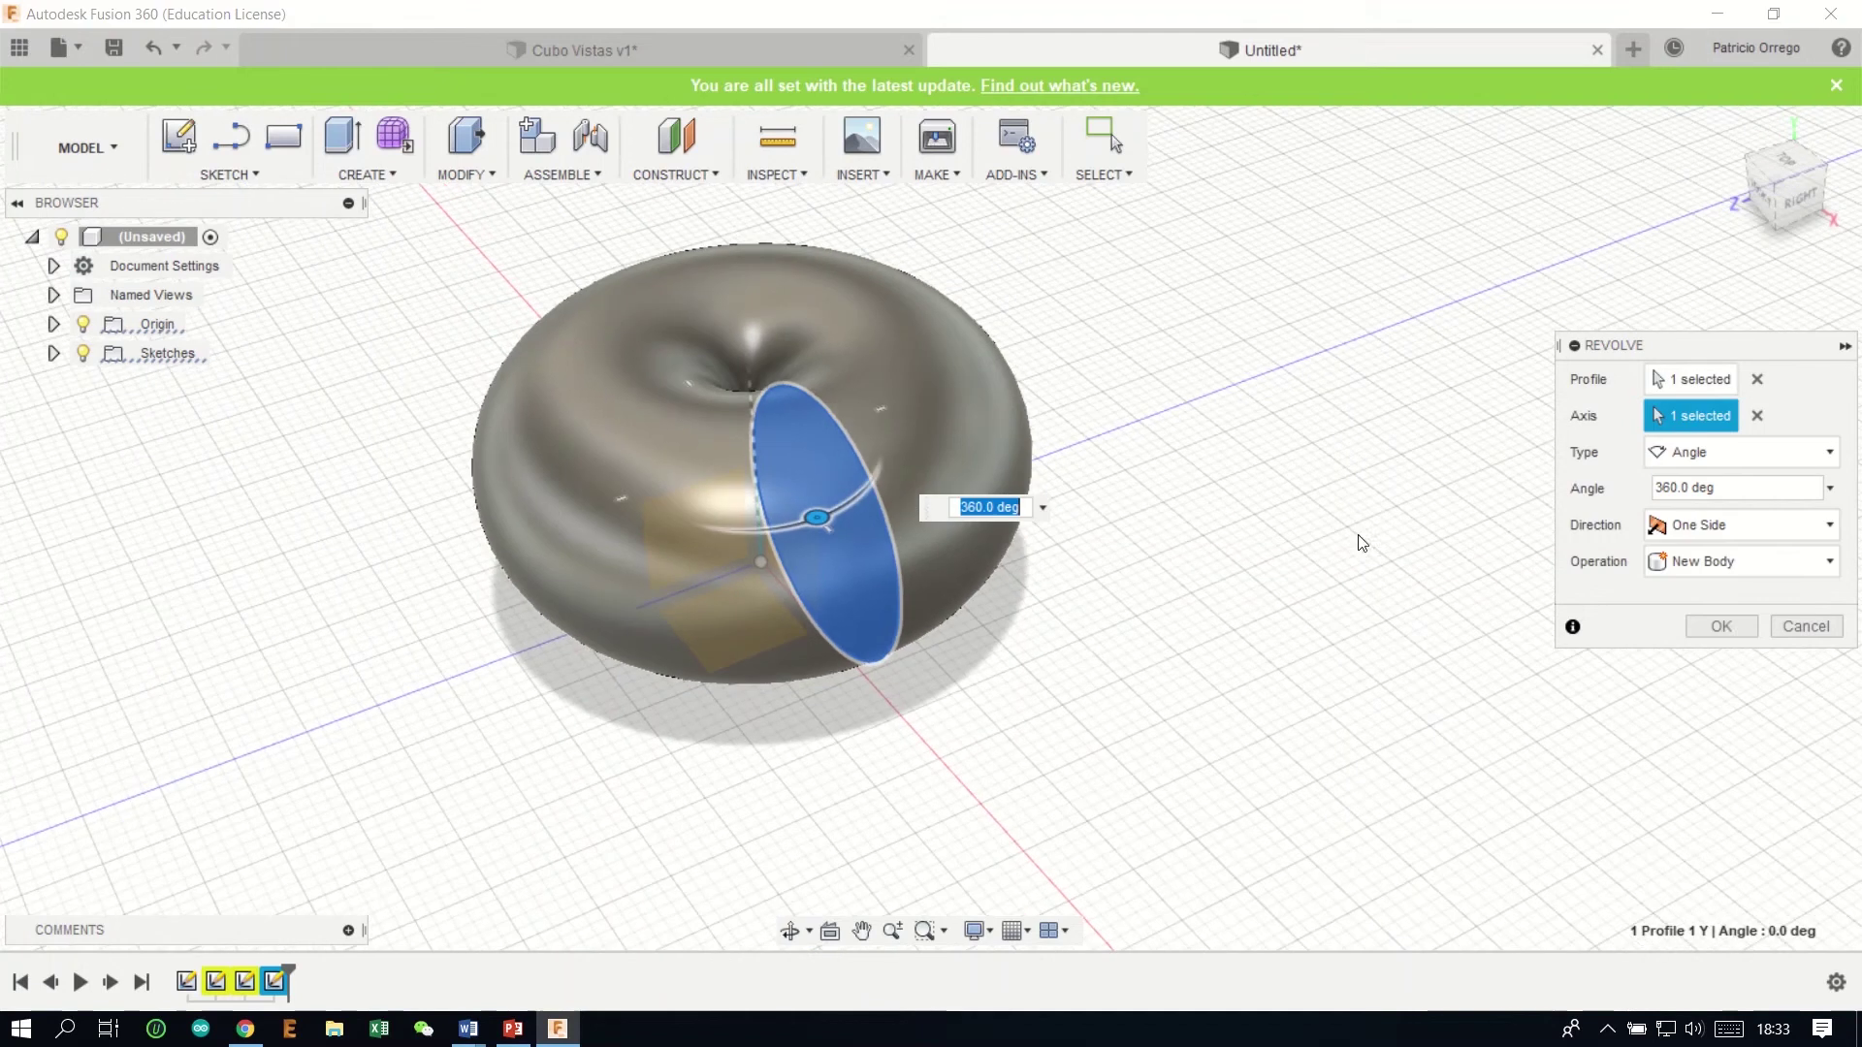
{"action": "left_click", "coordinate": [1722, 631]}
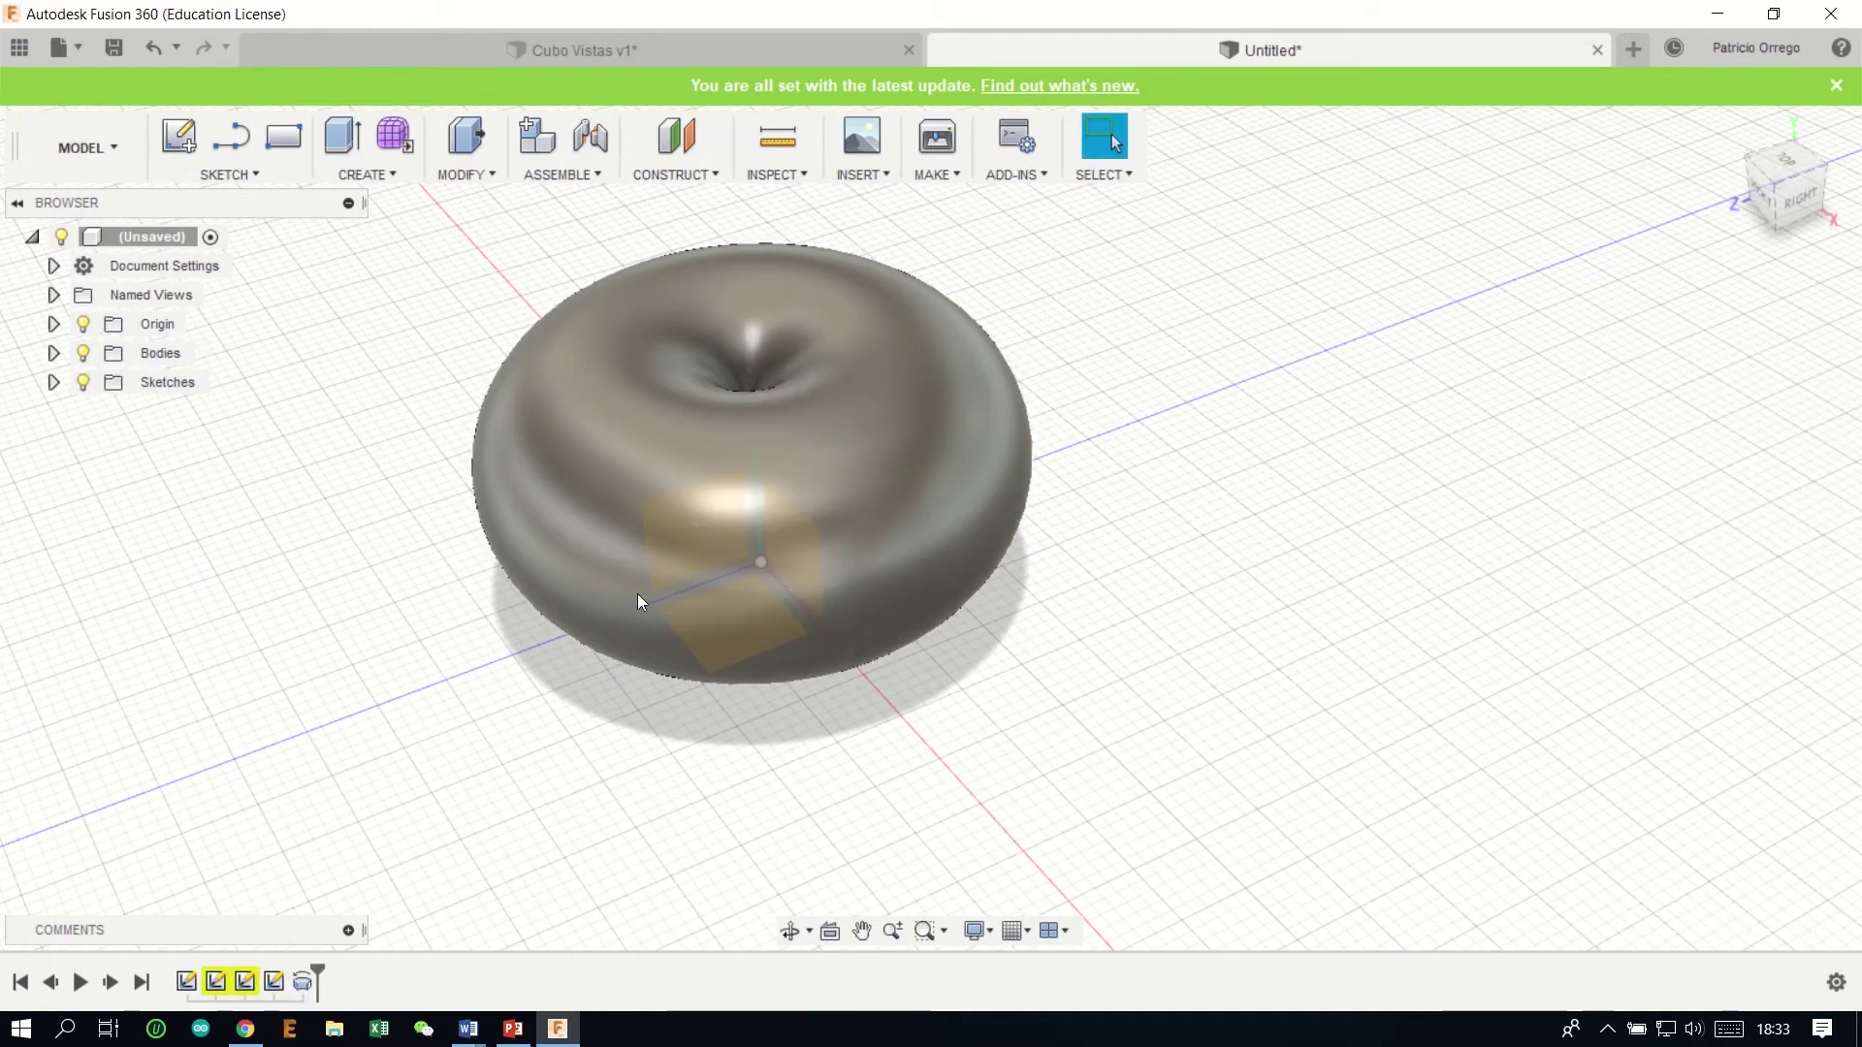
Step: Orbit around the finished torus and begin another new sketch
{"action": "mouse_move", "coordinate": [729, 644]}
{"action": "middle_mouse_down", "text": "shift"}
{"action": "mouse_move", "coordinate": [740, 399]}
{"action": "mouse_move", "coordinate": [703, 732]}
{"action": "mouse_move", "coordinate": [698, 665]}
{"action": "mouse_move", "coordinate": [557, 503]}
{"action": "middle_mouse_up", "text": "shift"}
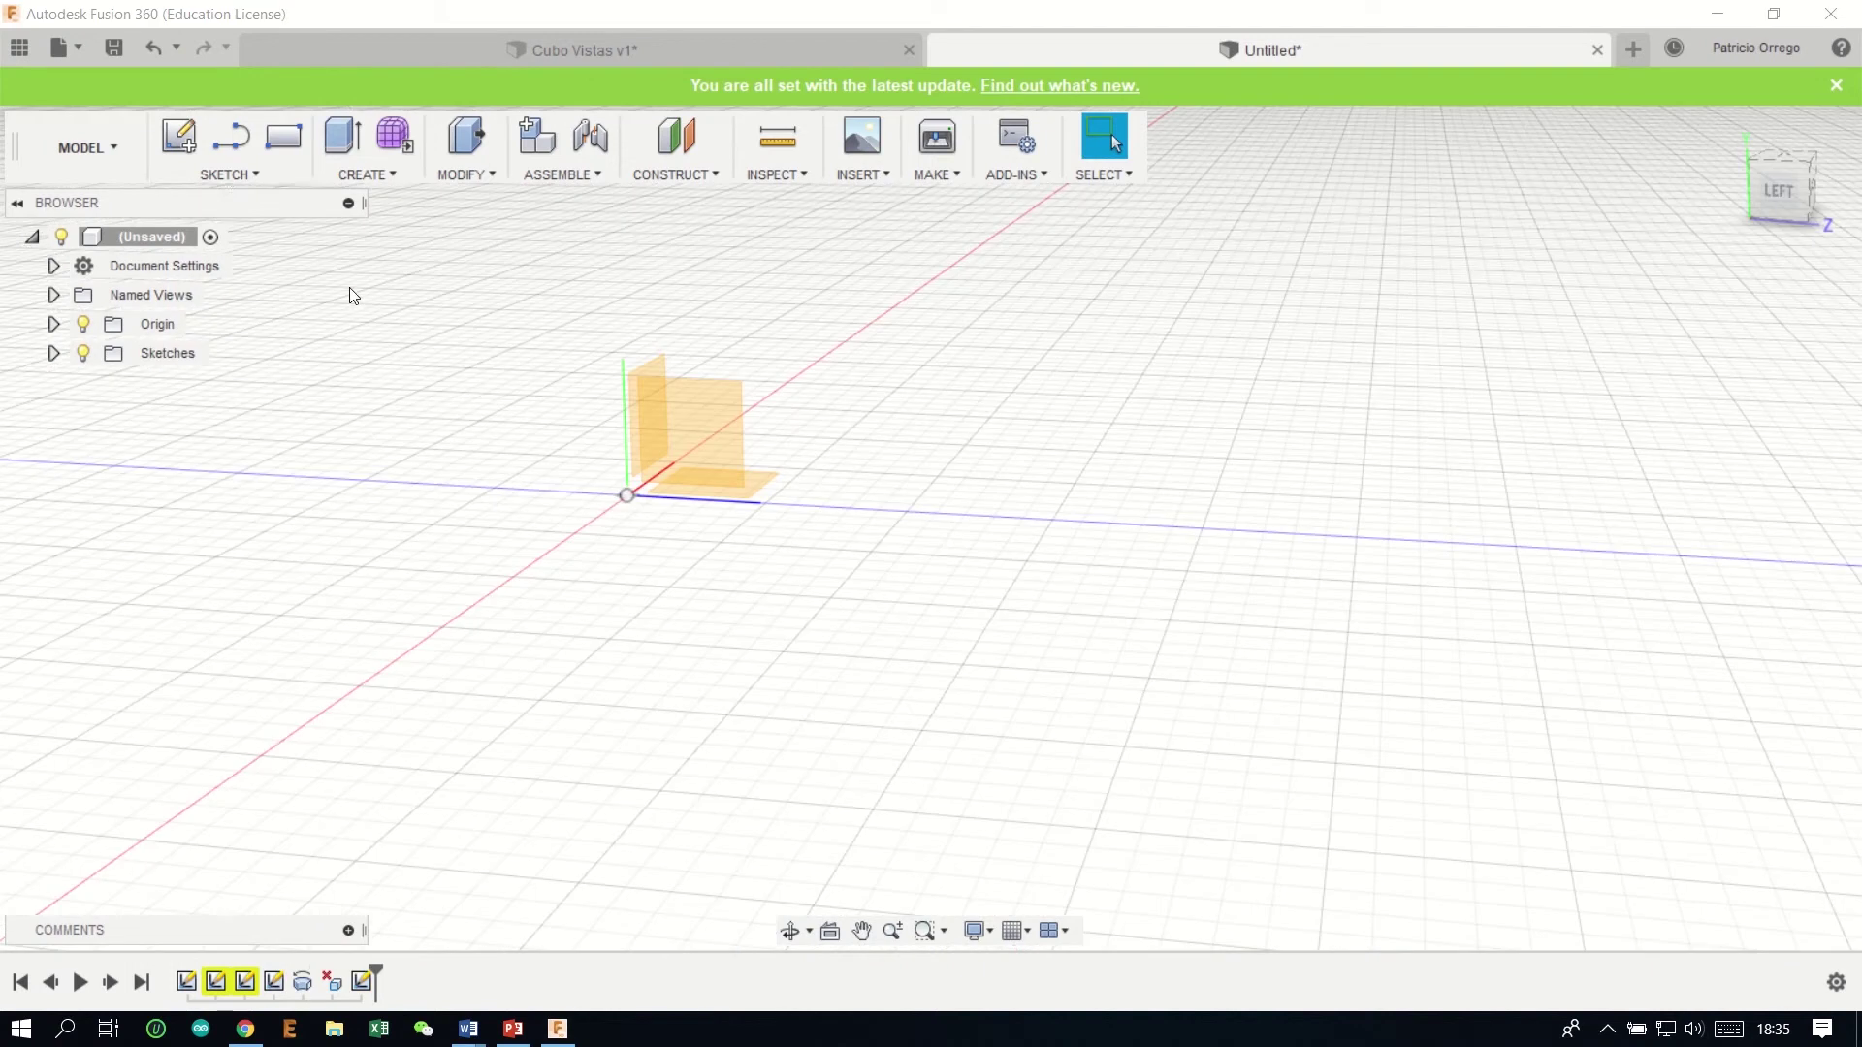
{"action": "left_click", "coordinate": [192, 133]}
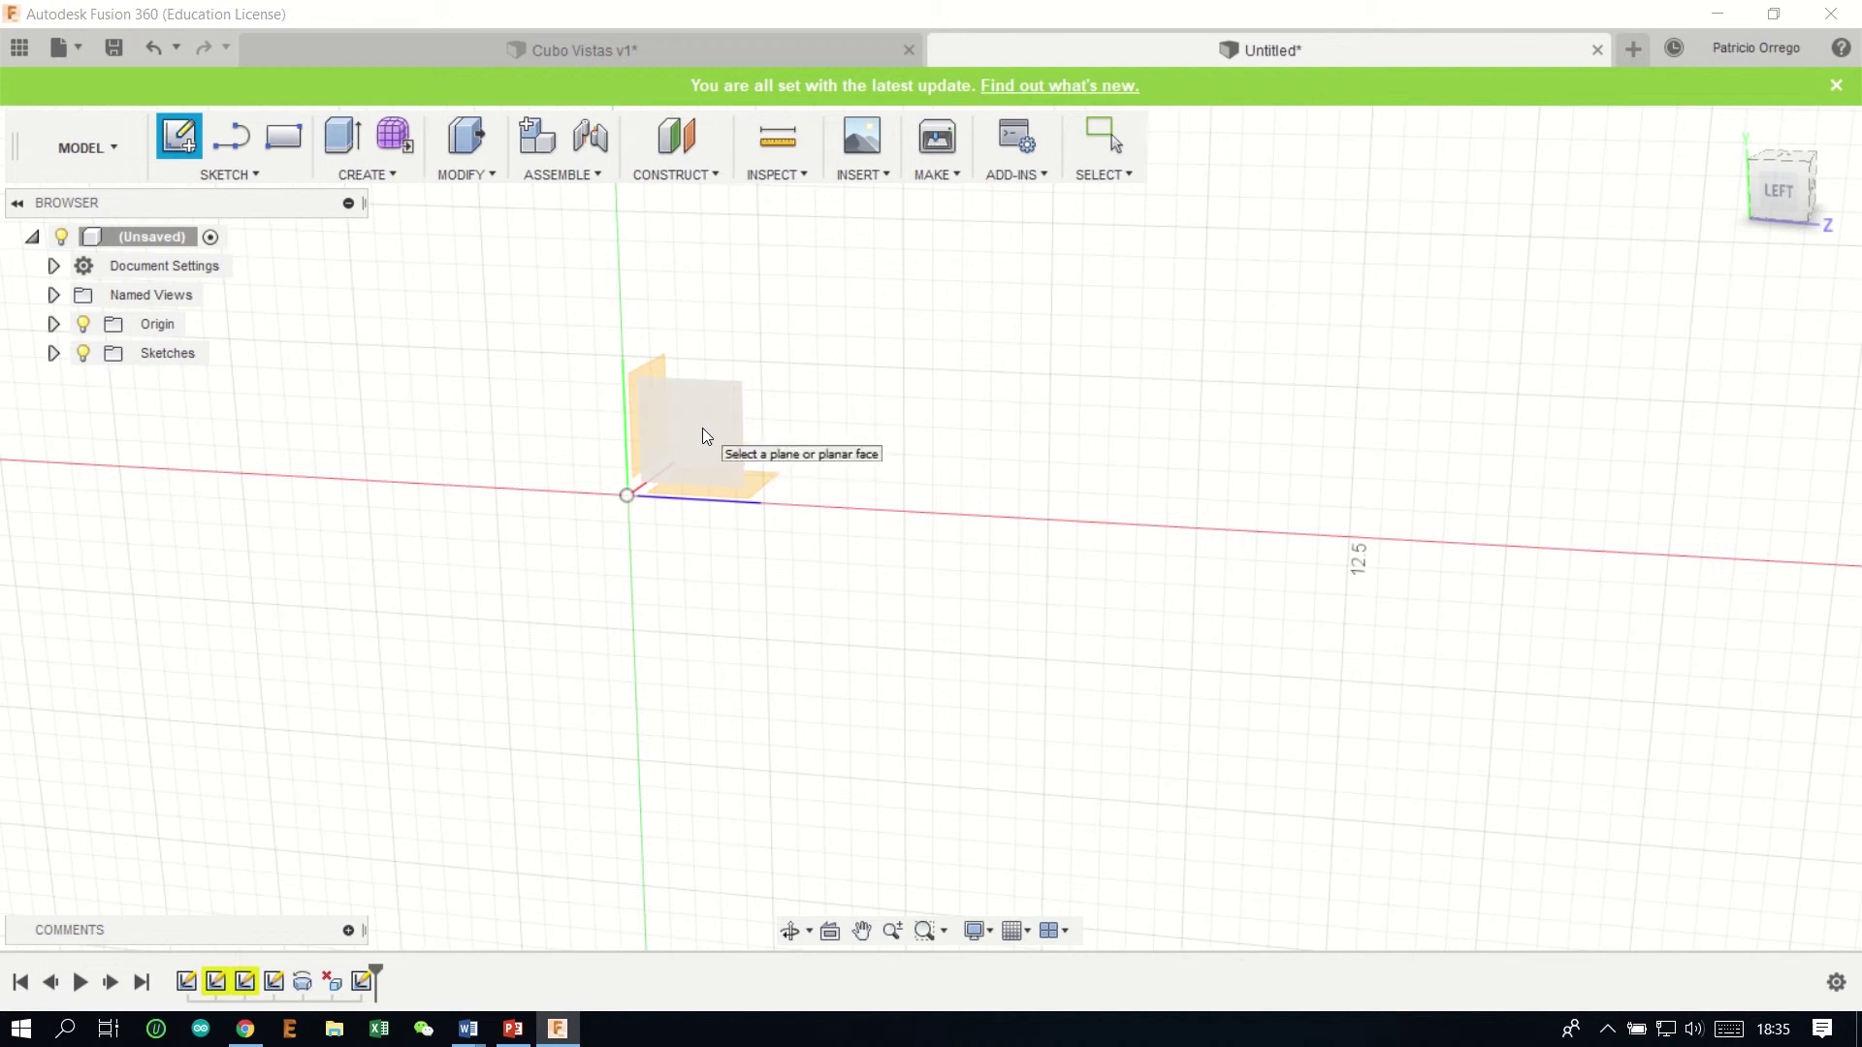
Step: On the side origin plane, draw the tree's zigzag stepped branch edges down to the horizontal axis
{"action": "left_click", "coordinate": [702, 427]}
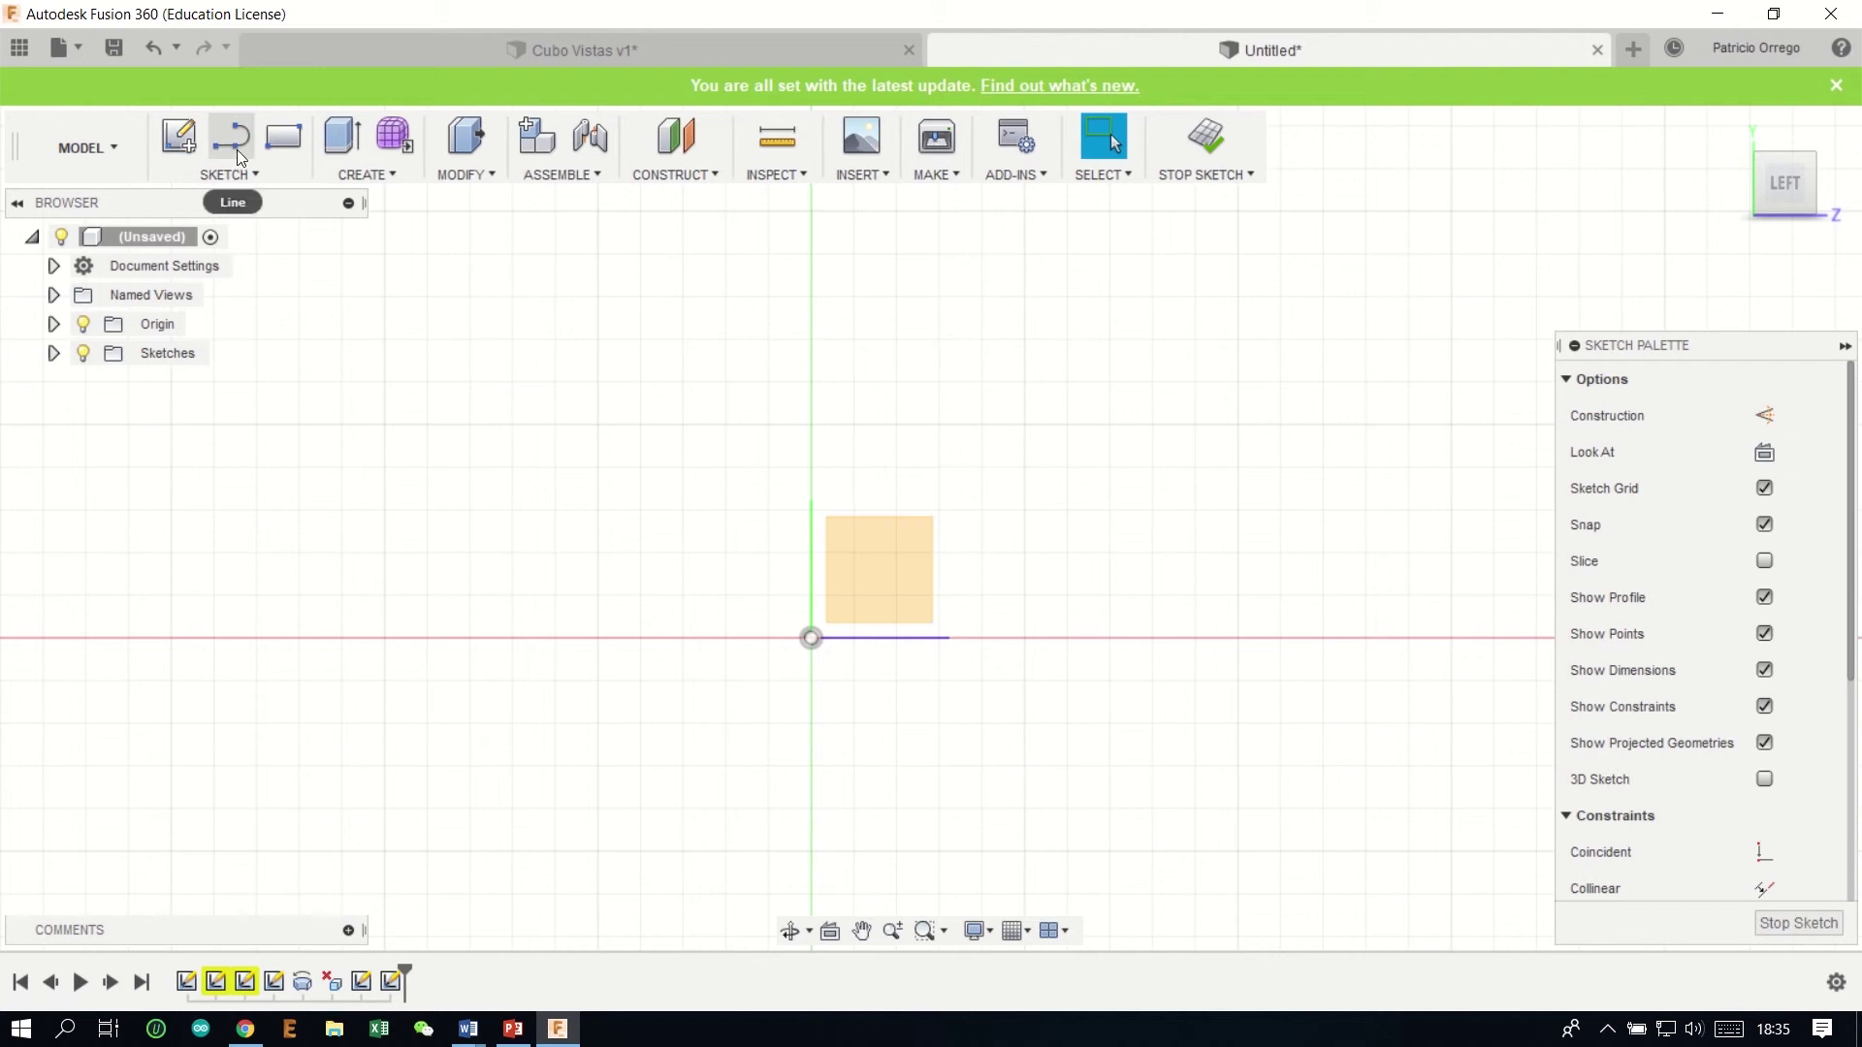
{"action": "left_click", "coordinate": [236, 148]}
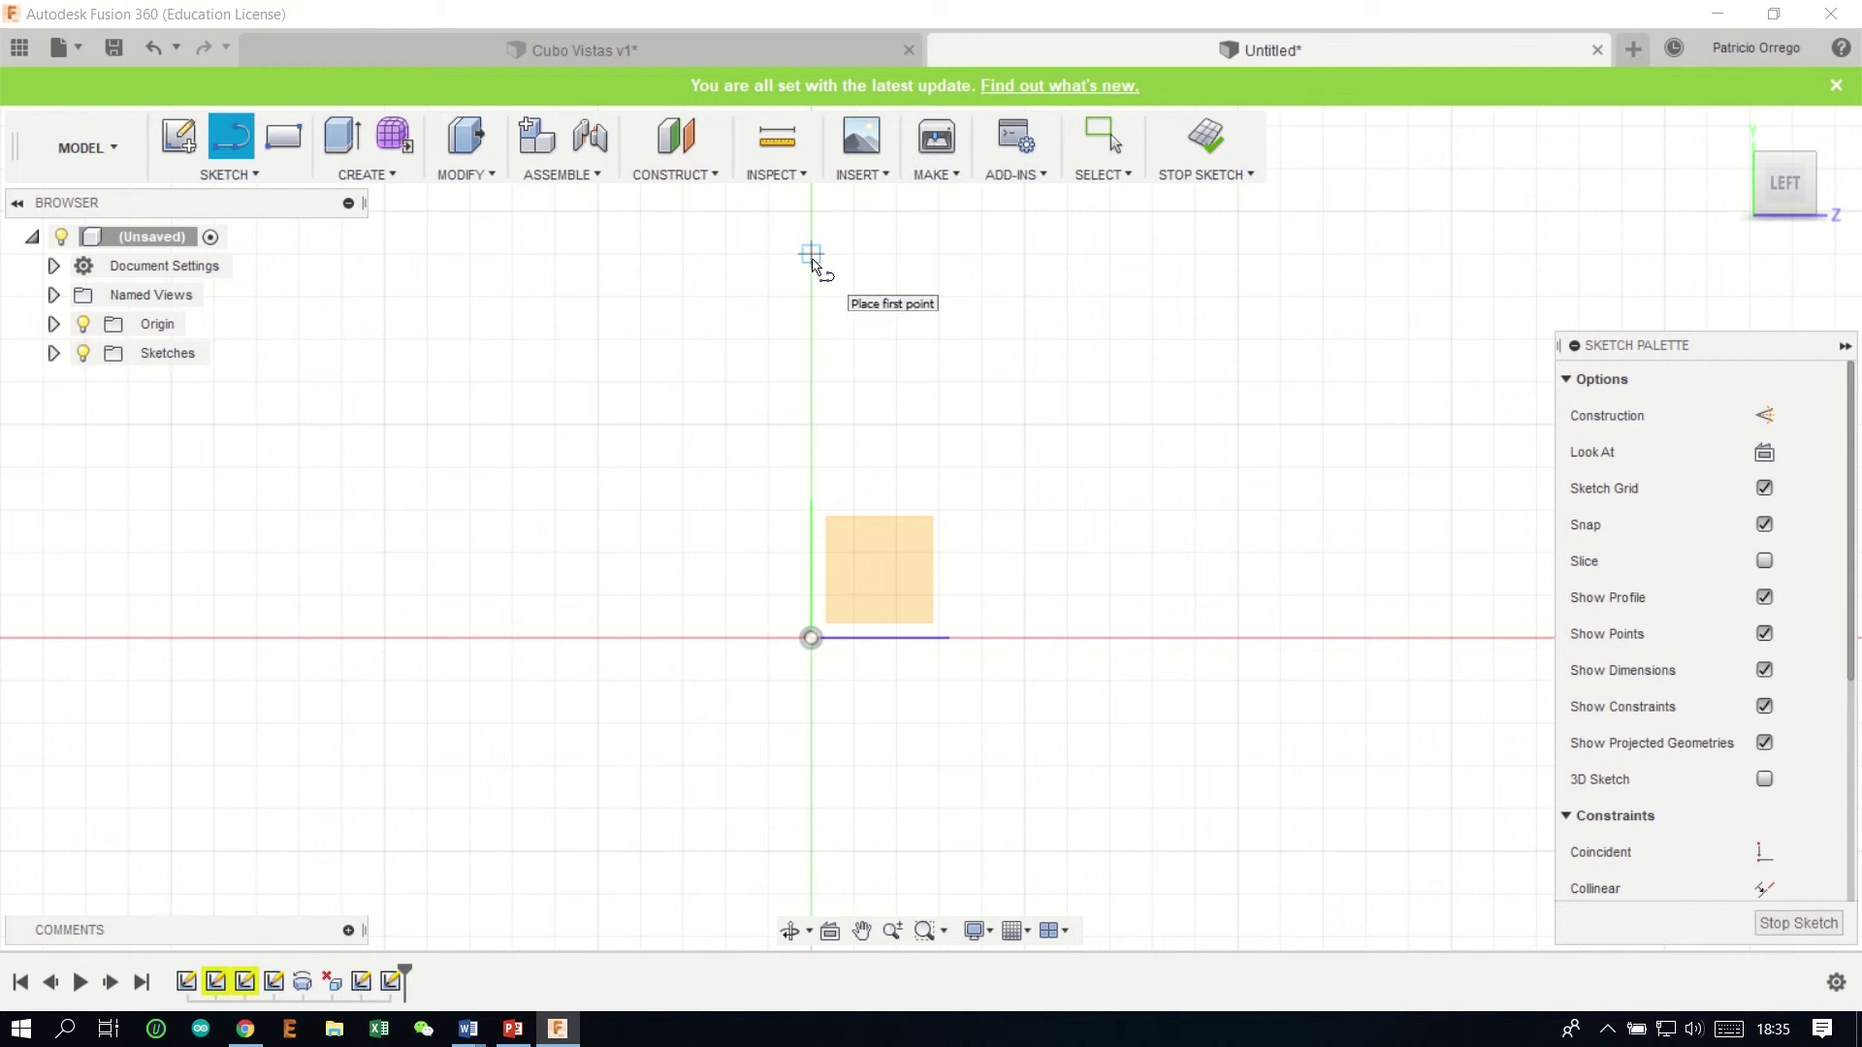
{"action": "mouse_move", "coordinate": [811, 254]}
{"action": "left_mouse_down"}
{"action": "mouse_move", "coordinate": [962, 357]}
{"action": "mouse_move", "coordinate": [1057, 514]}
{"action": "left_mouse_up"}
{"action": "left_click", "coordinate": [888, 399]}
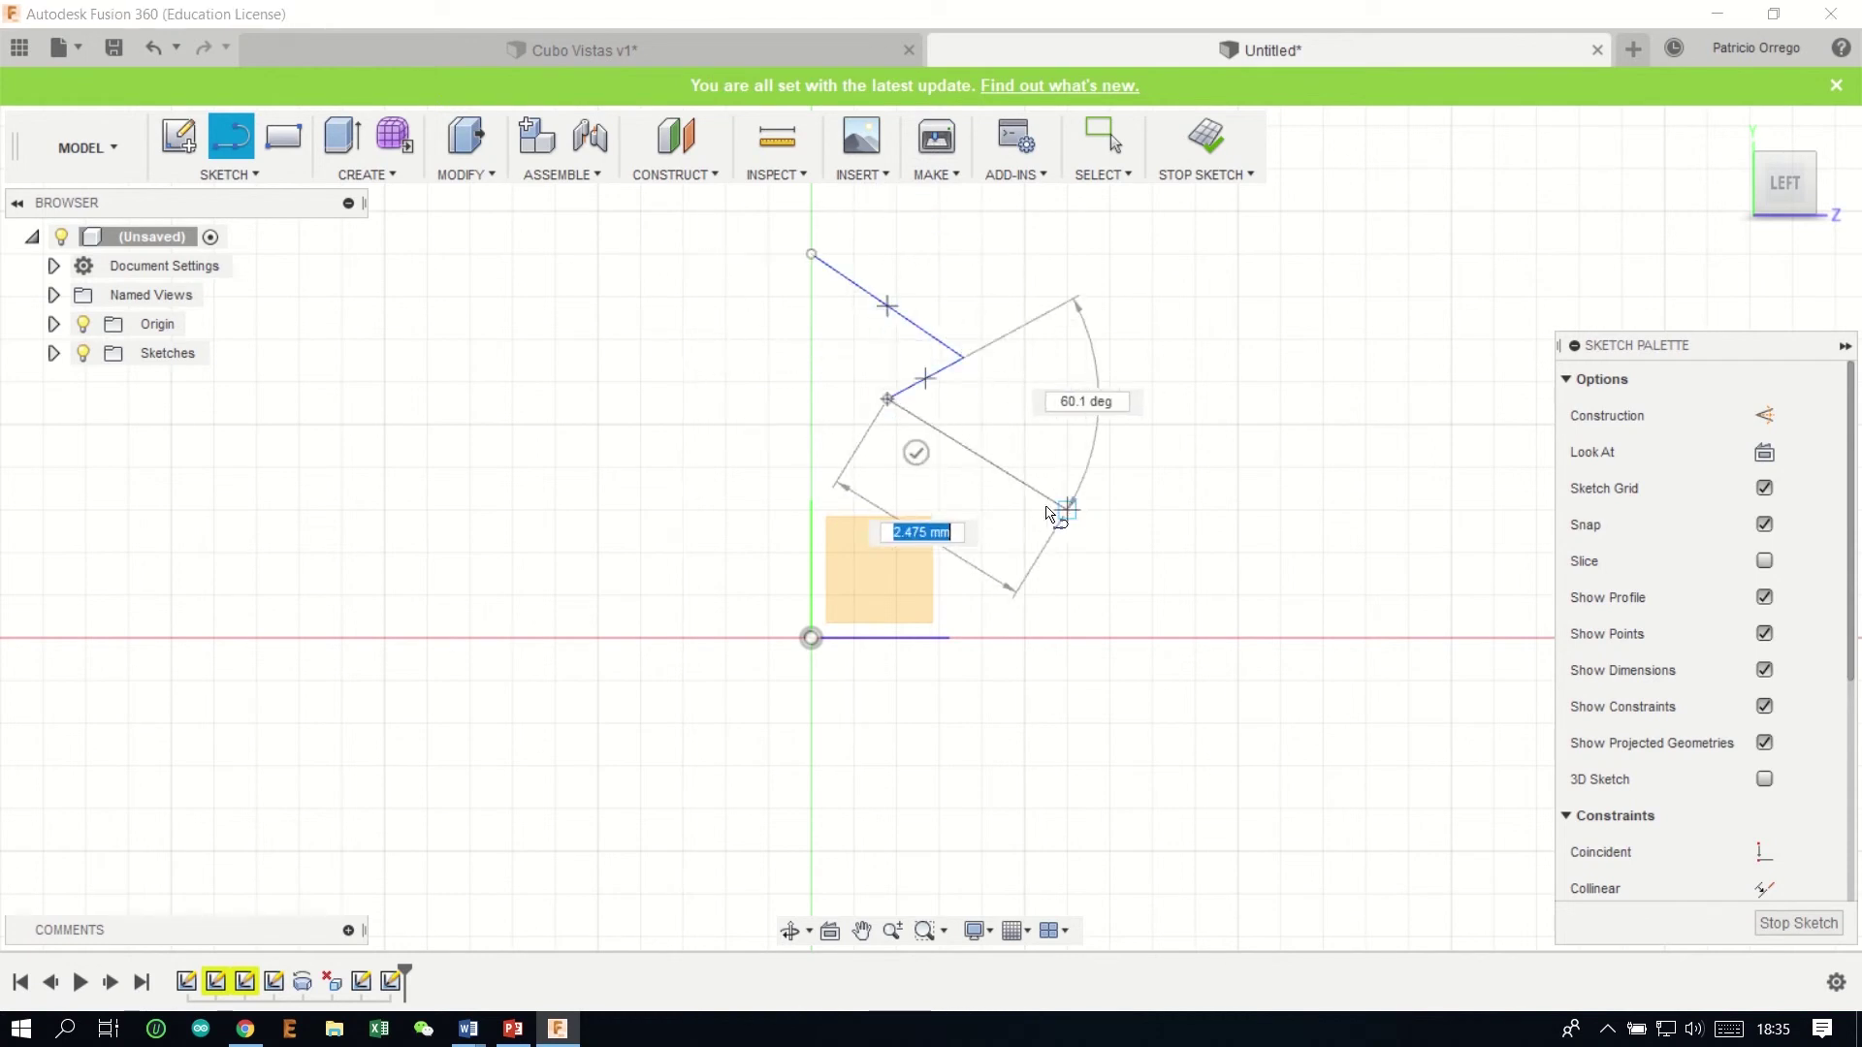
{"action": "left_click", "coordinate": [1025, 509]}
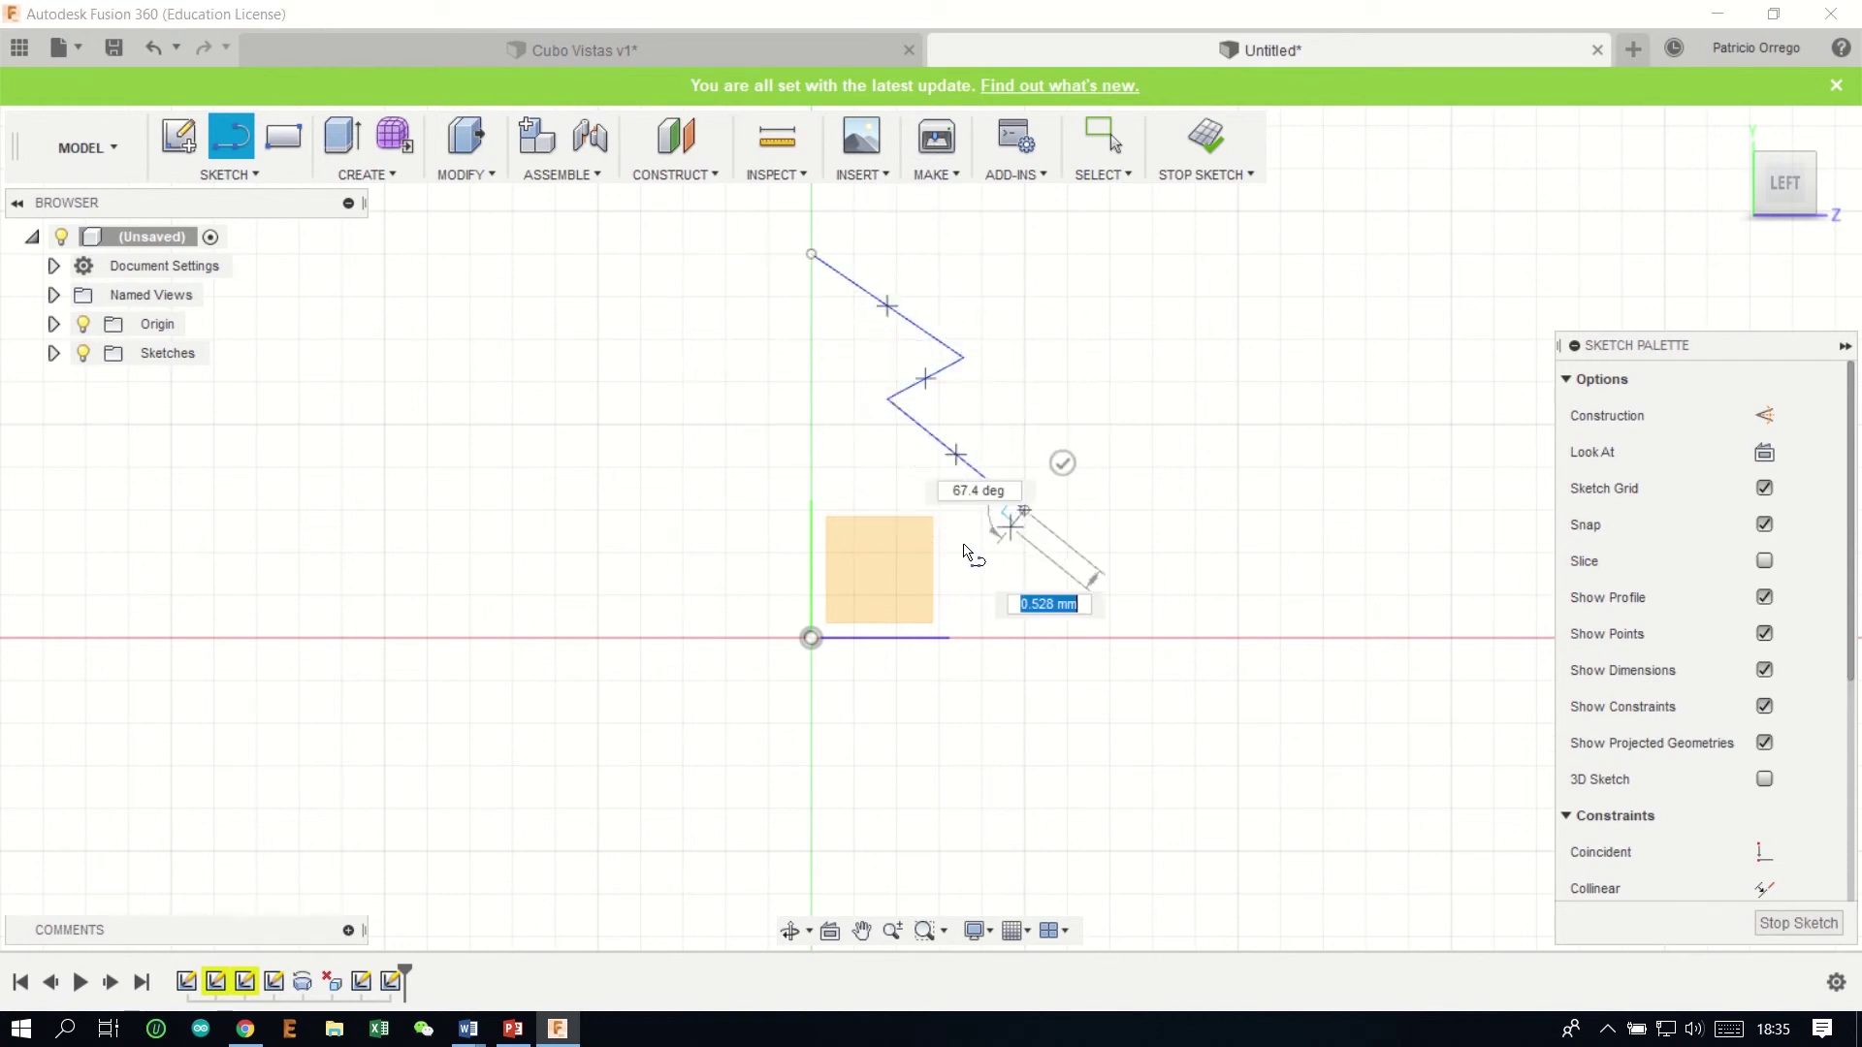
{"action": "left_click", "coordinate": [897, 510]}
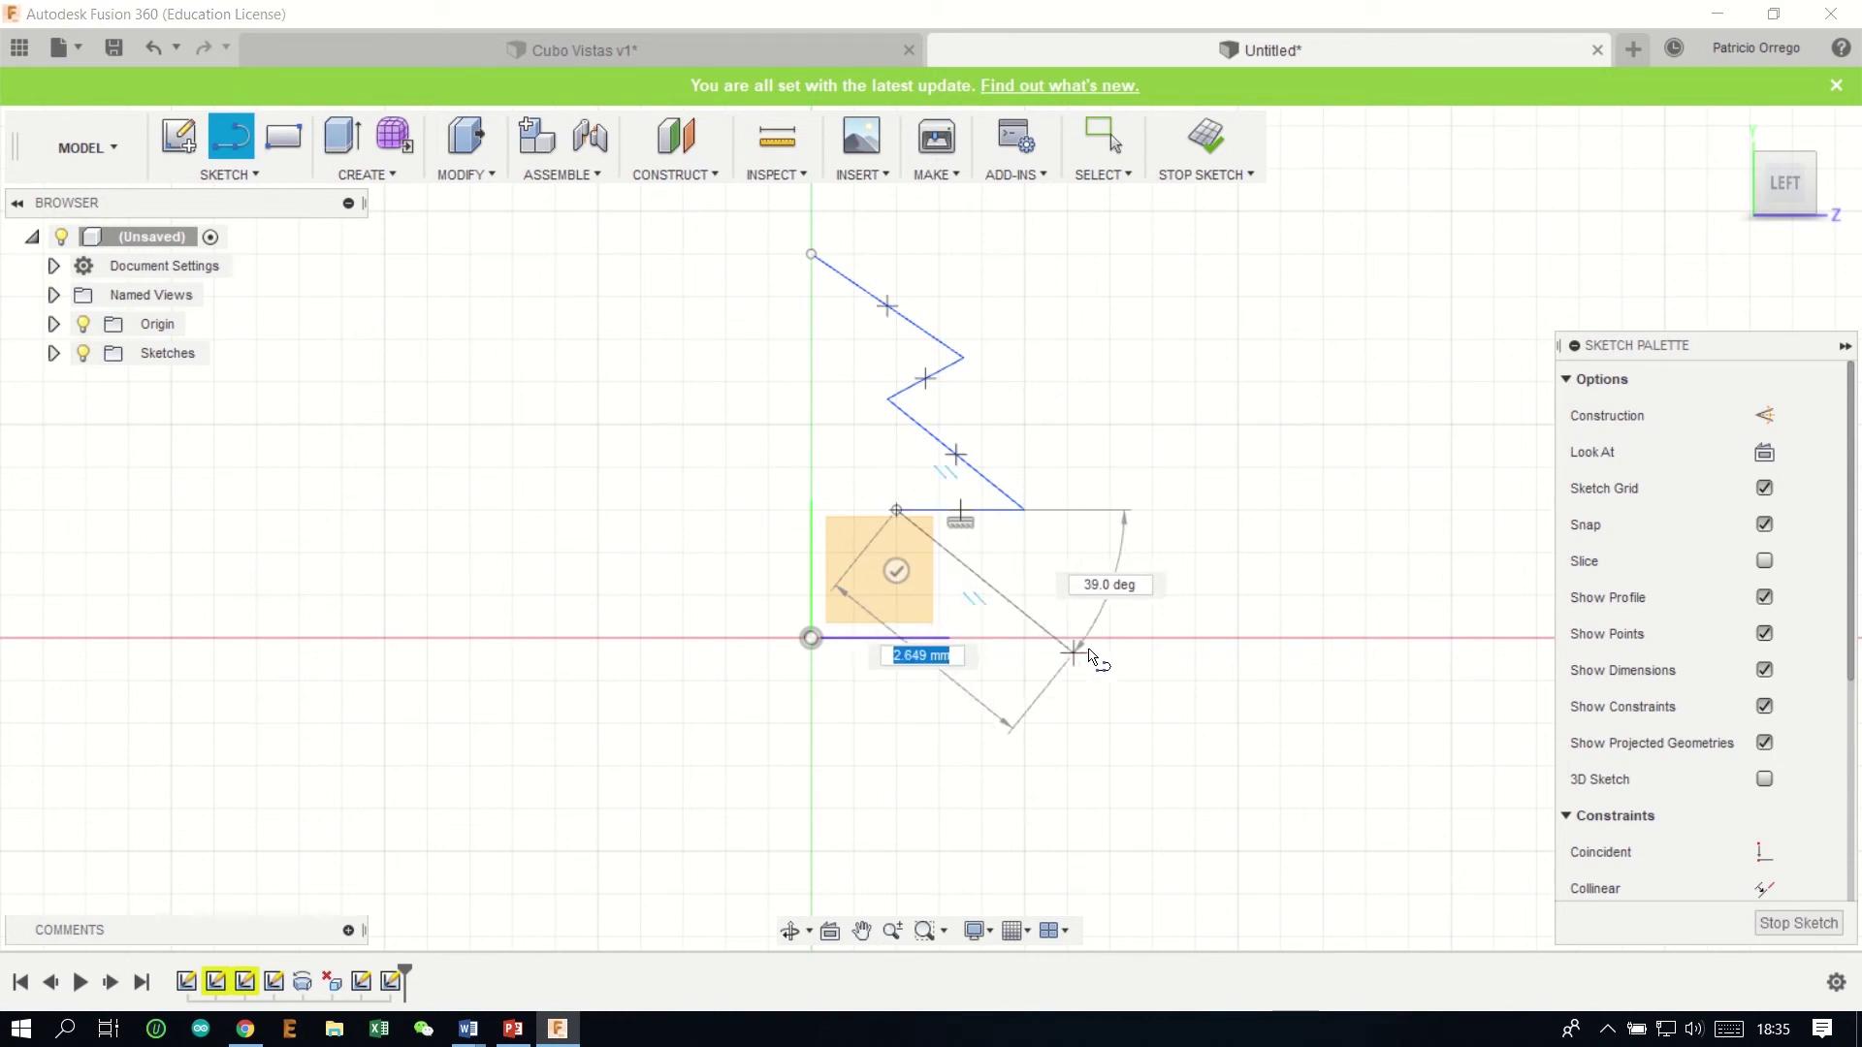
{"action": "left_click", "coordinate": [1092, 644]}
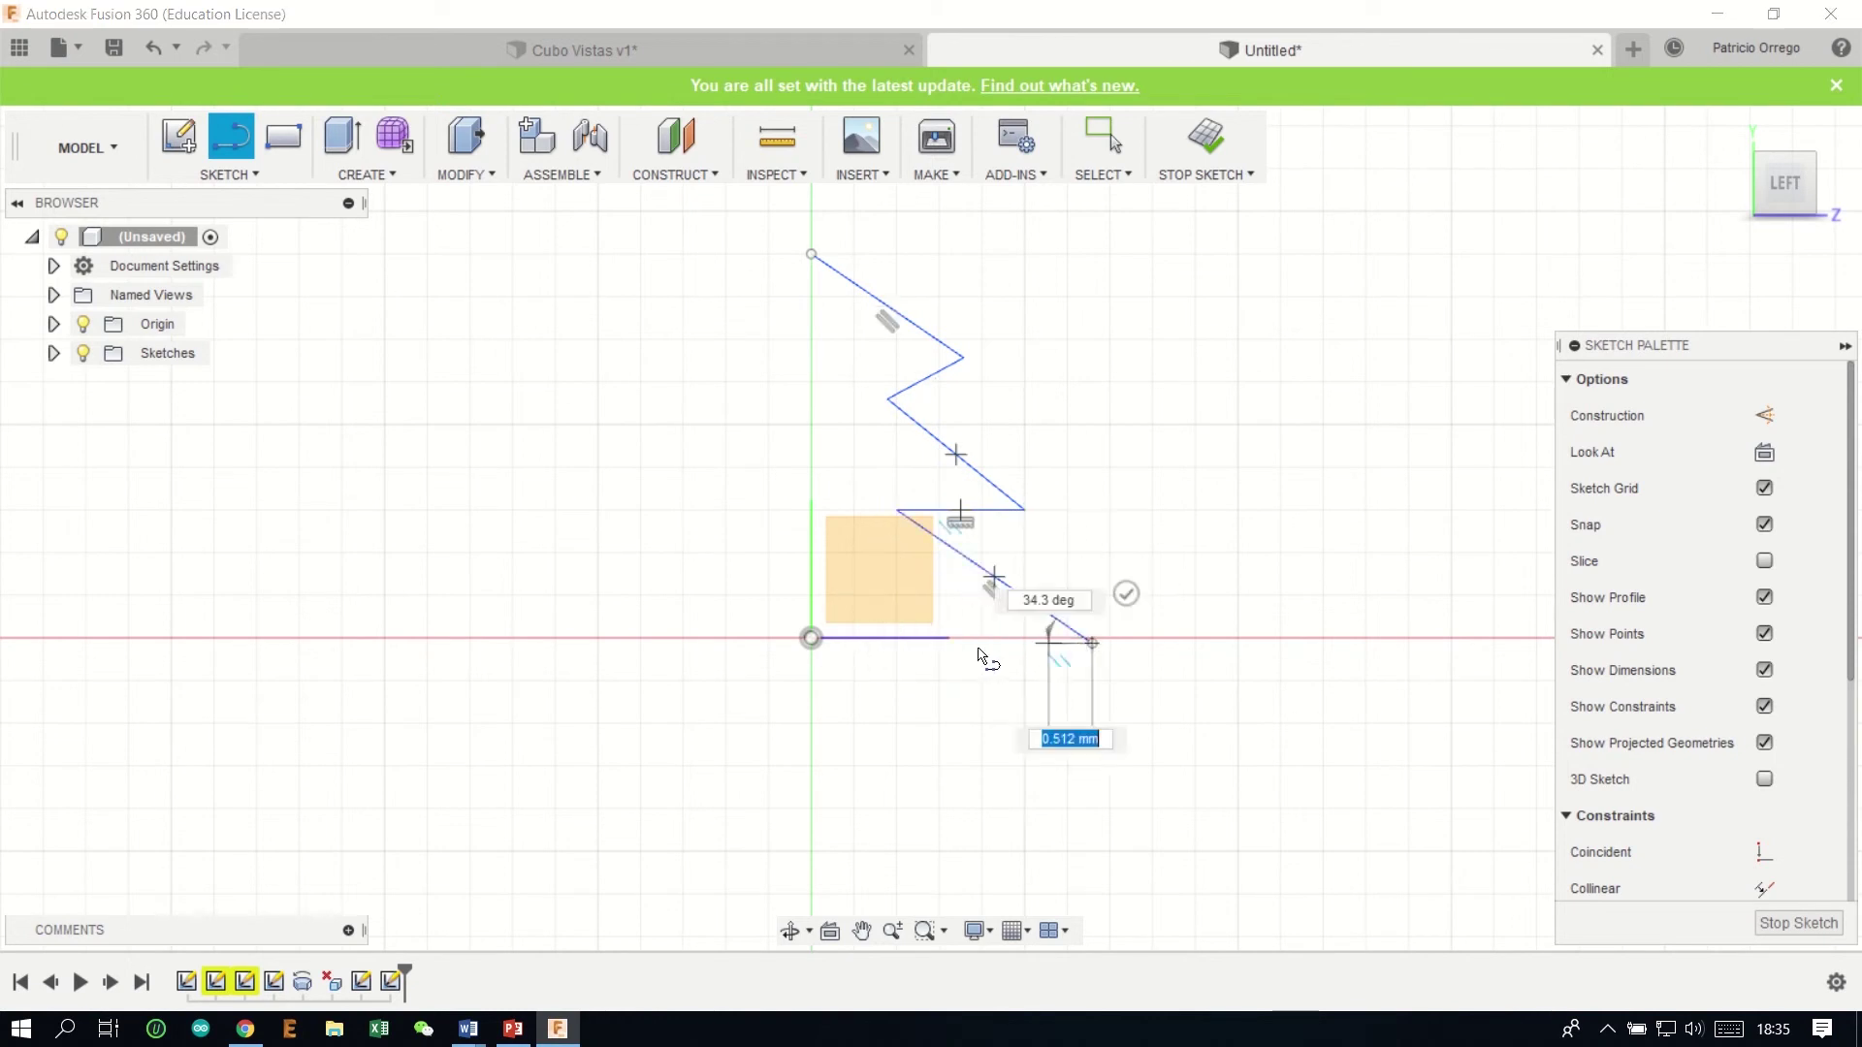
Step: Add the base, trunk side and trunk bottom edges, closing the outline at the top point
{"action": "left_click", "coordinate": [897, 642]}
{"action": "left_click", "coordinate": [897, 780]}
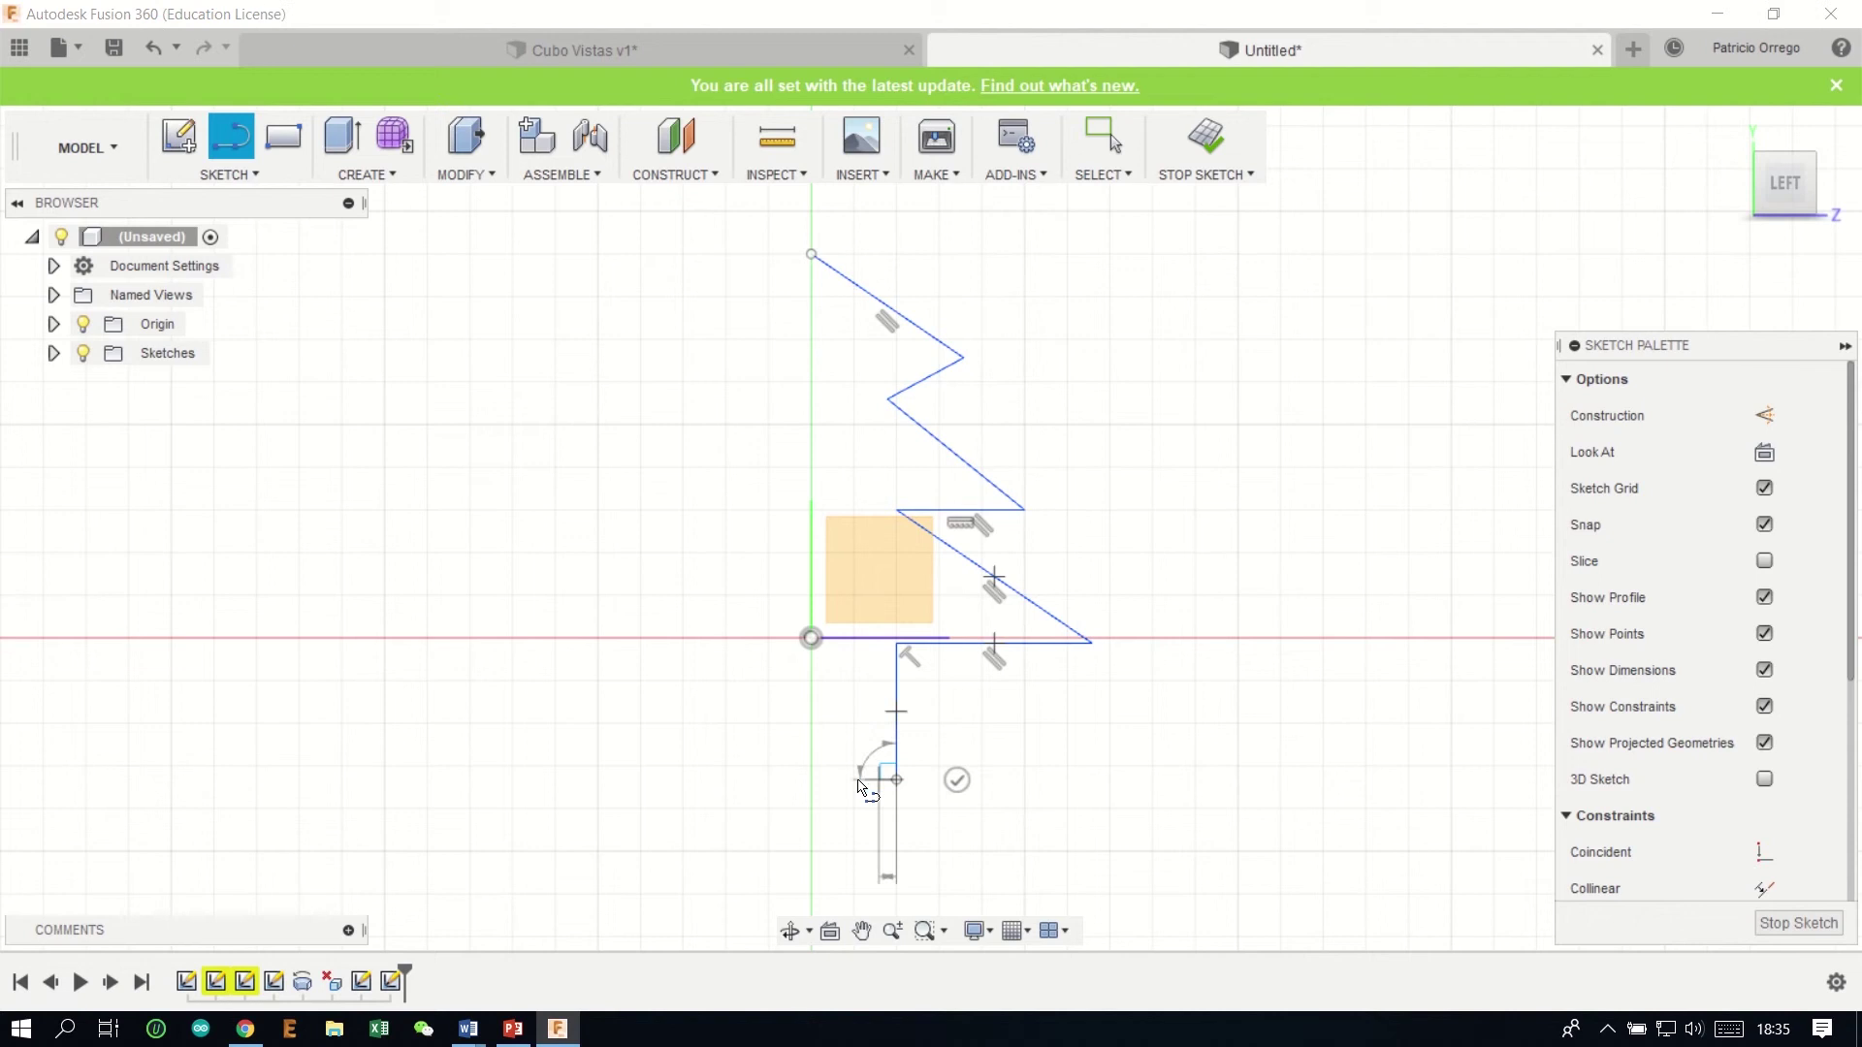
{"action": "left_click", "coordinate": [812, 780]}
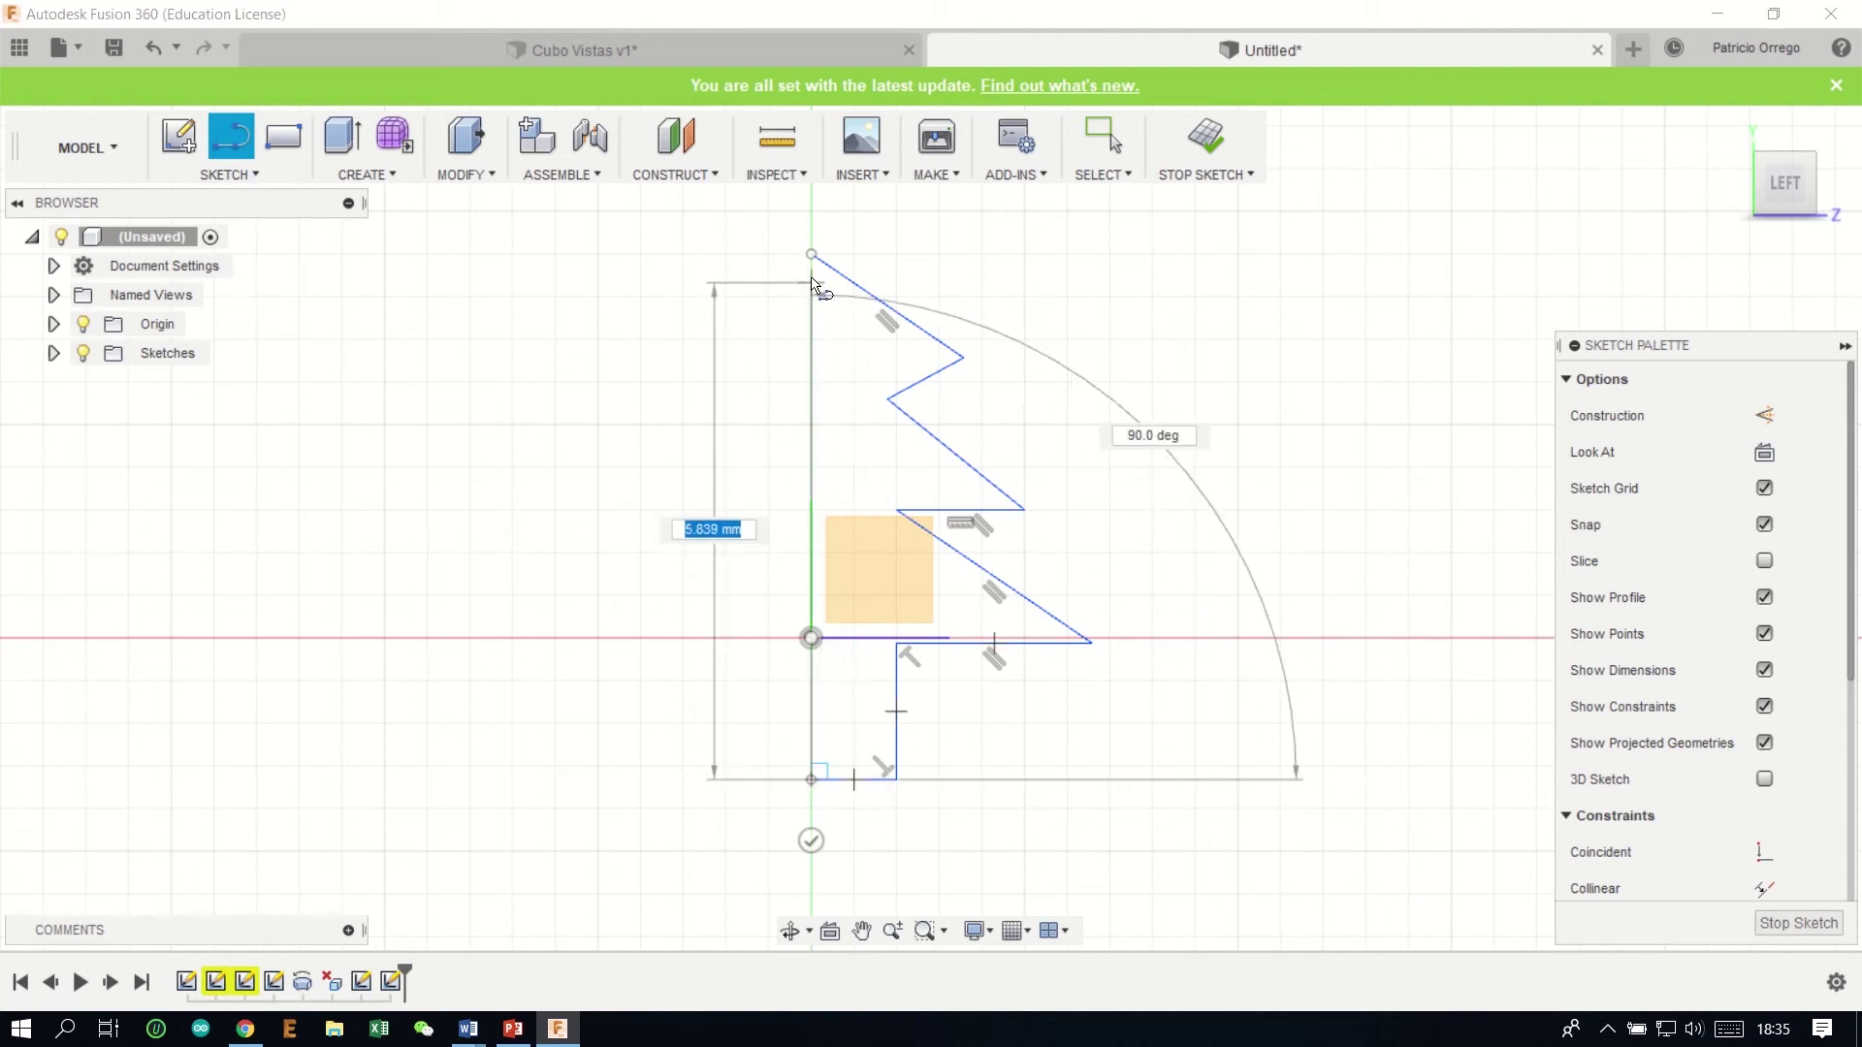
{"action": "left_click", "coordinate": [812, 255]}
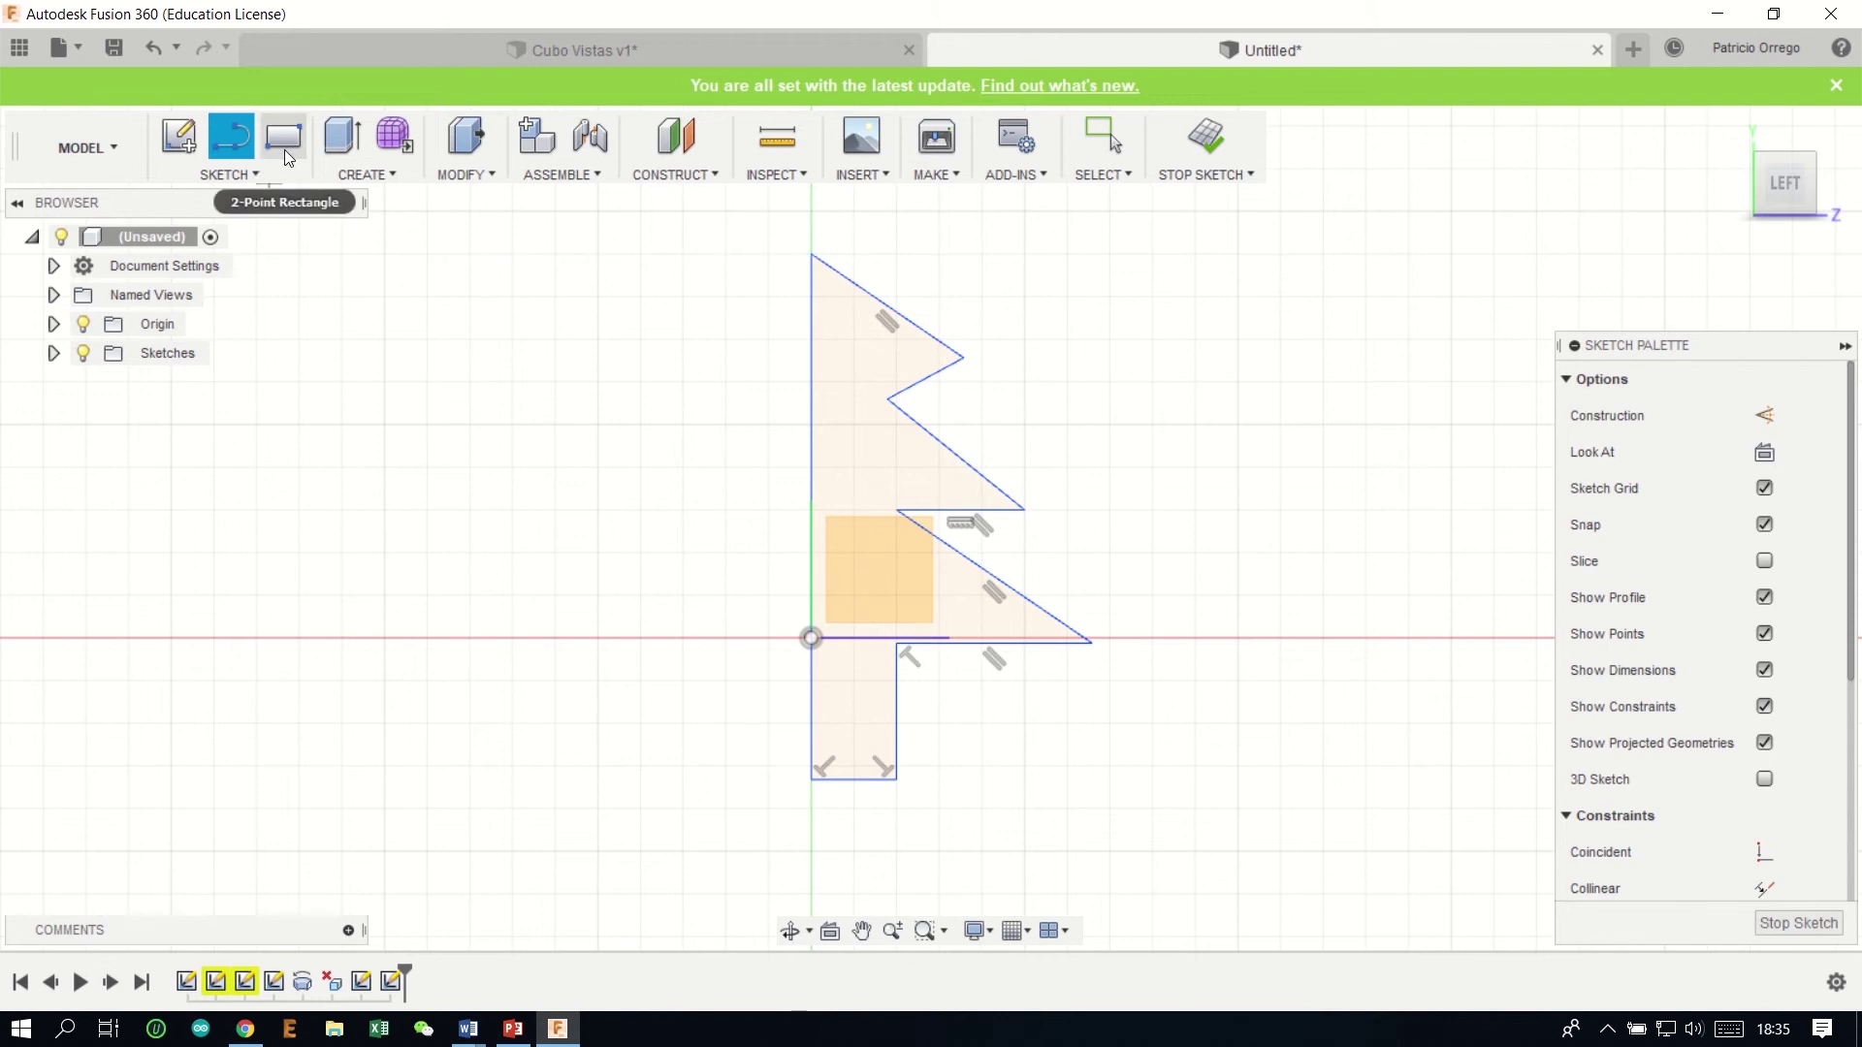
Step: Revolve the tree outline 360 degrees about its left edge into a solid stepped tree
{"action": "left_click", "coordinate": [357, 171]}
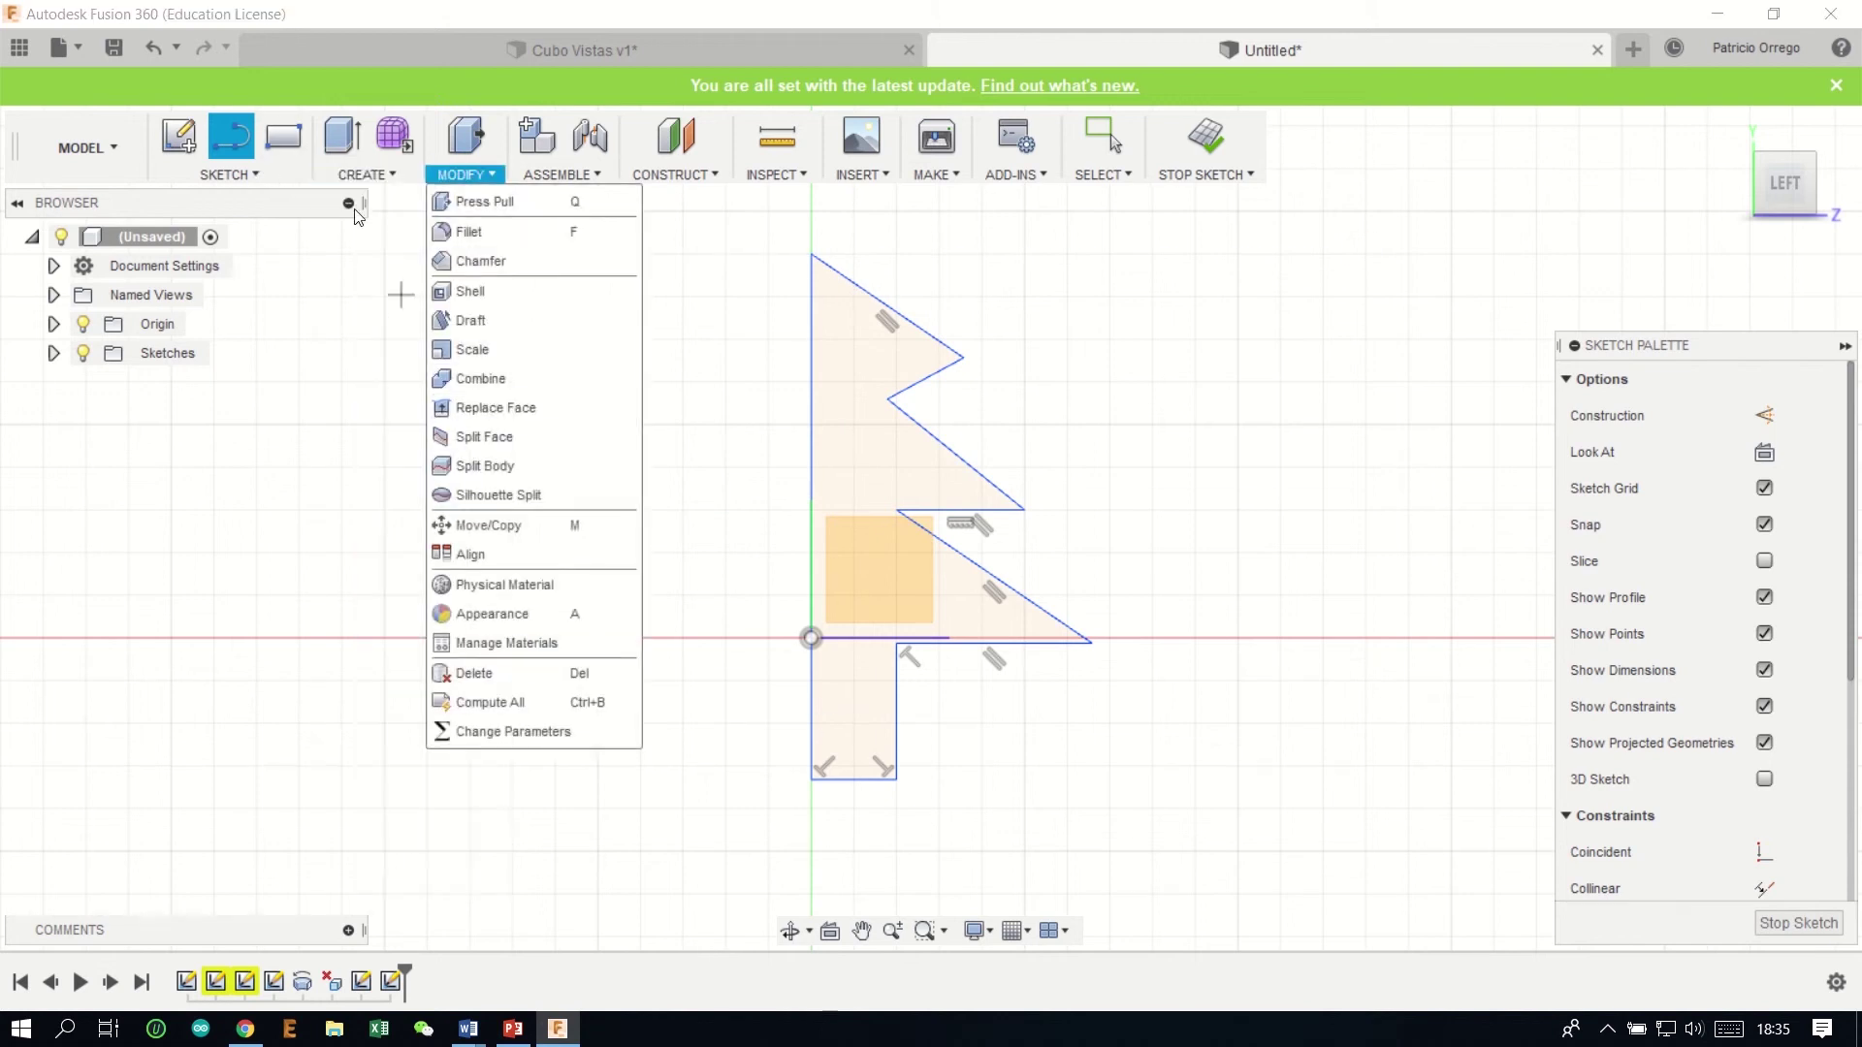
{"action": "mouse_move", "coordinate": [368, 291]}
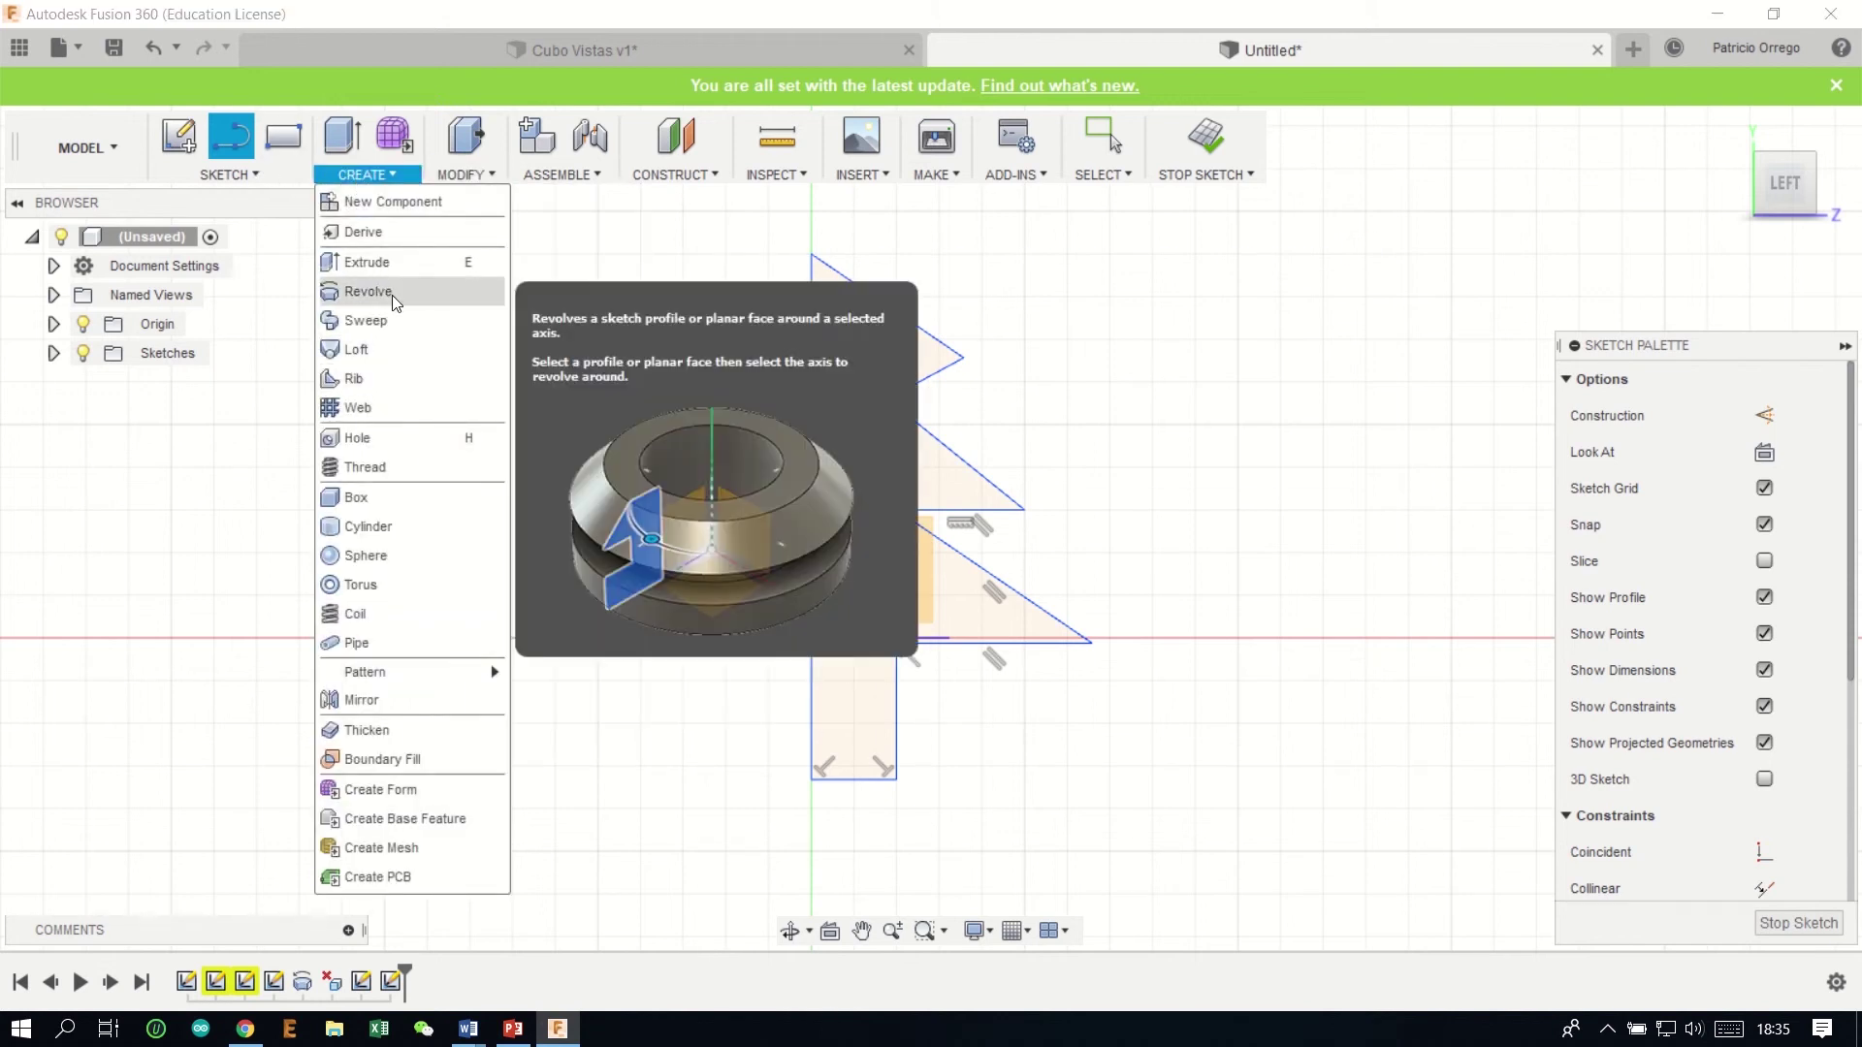
{"action": "left_click", "coordinate": [392, 295]}
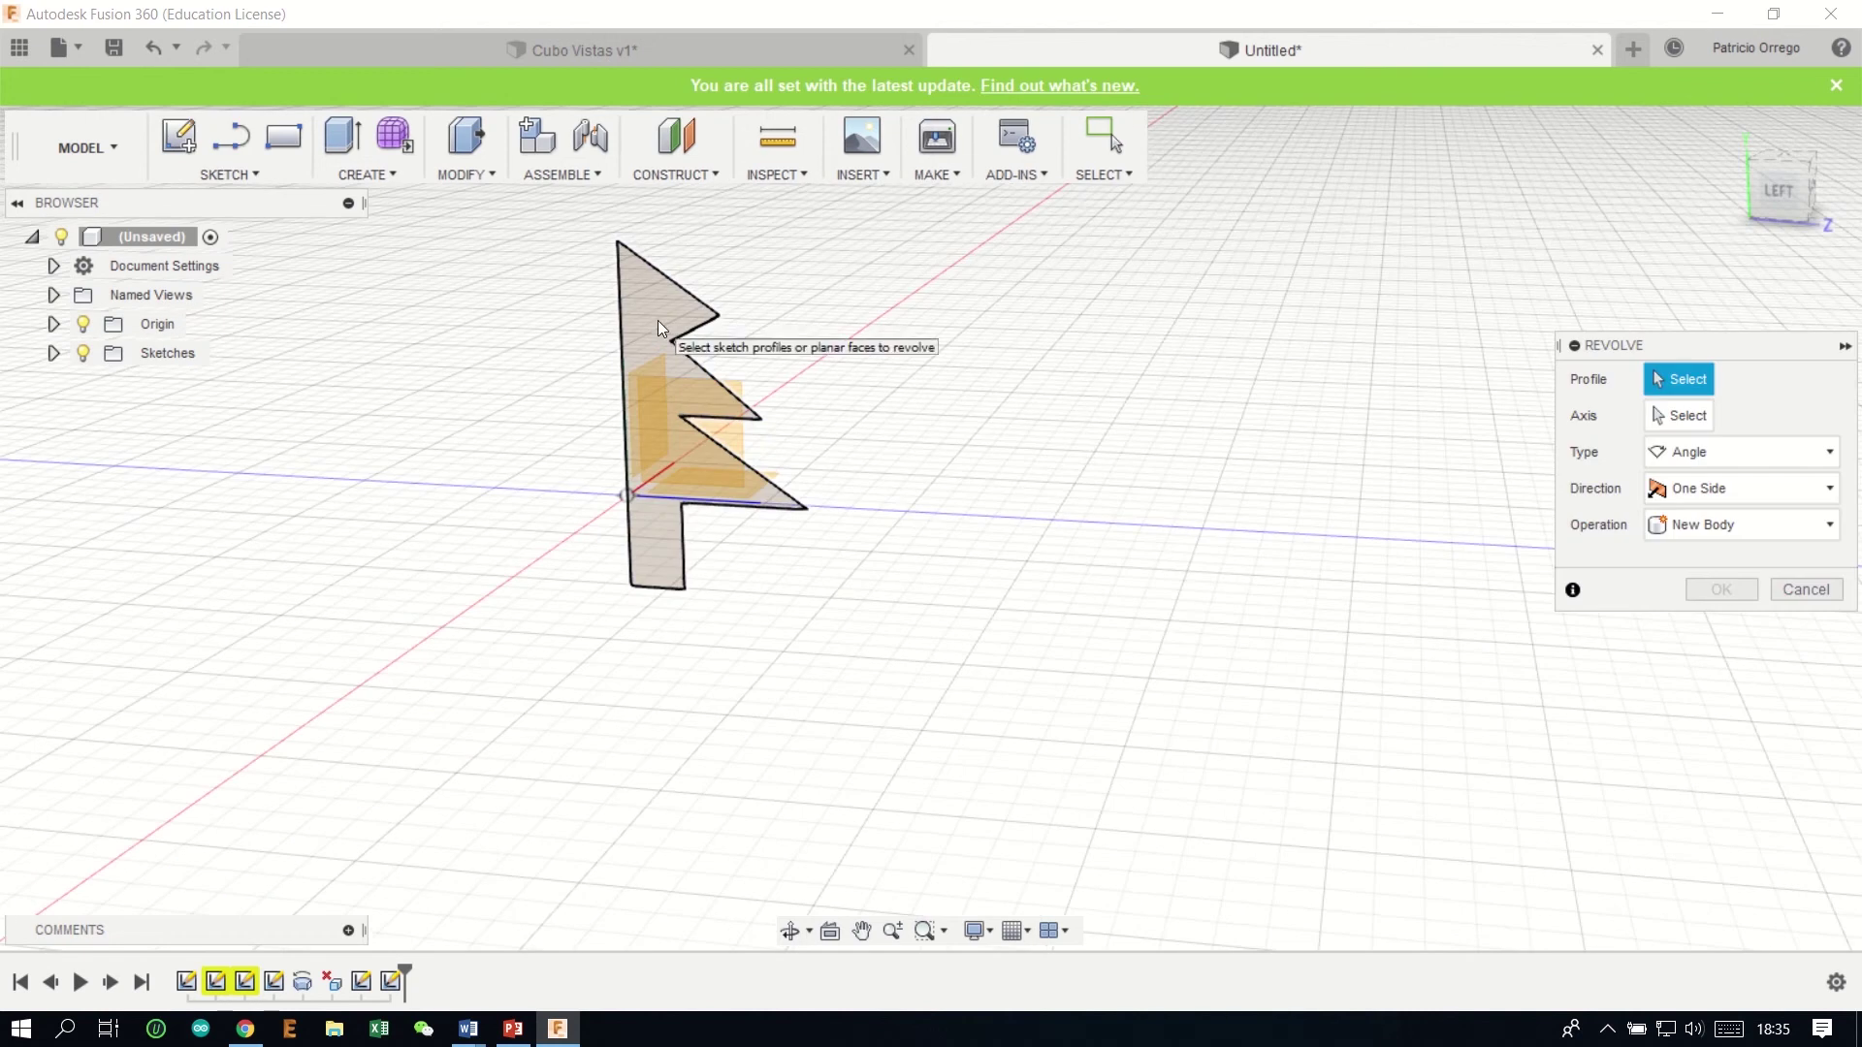
{"action": "left_click", "coordinate": [649, 308]}
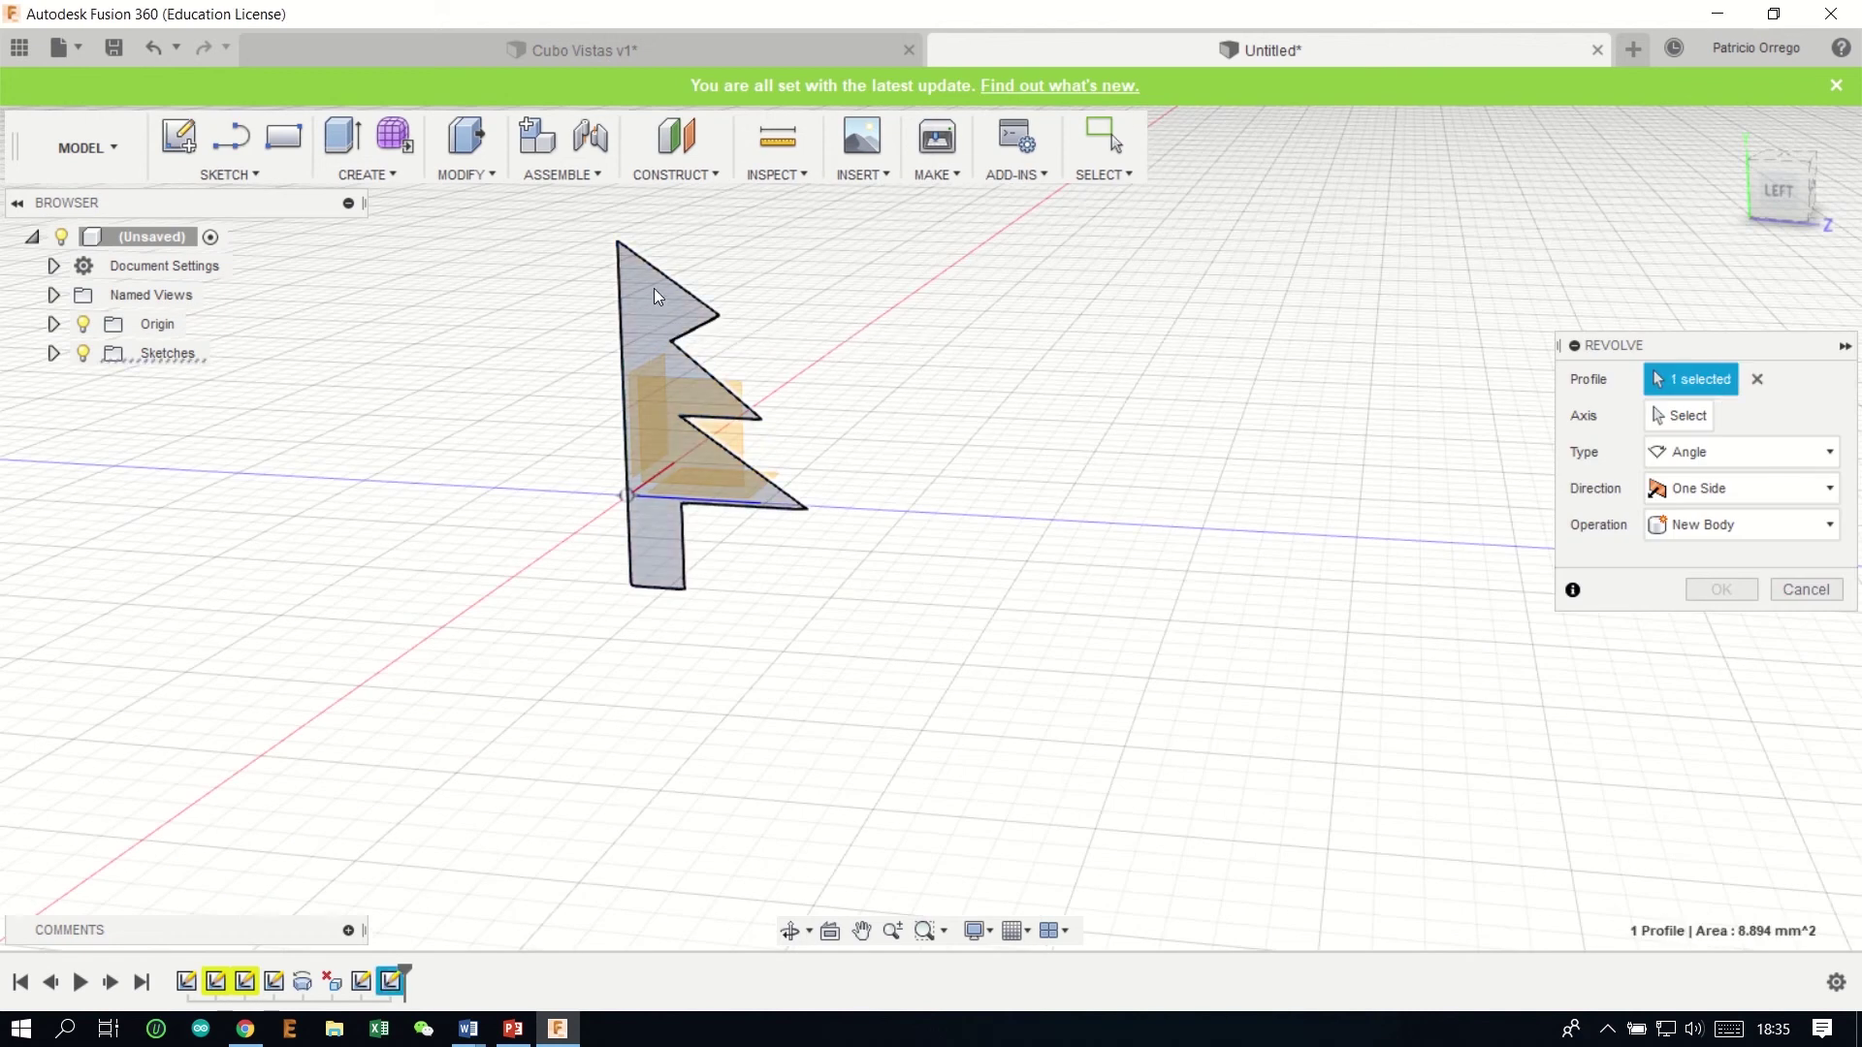
{"action": "left_click", "coordinate": [1682, 415]}
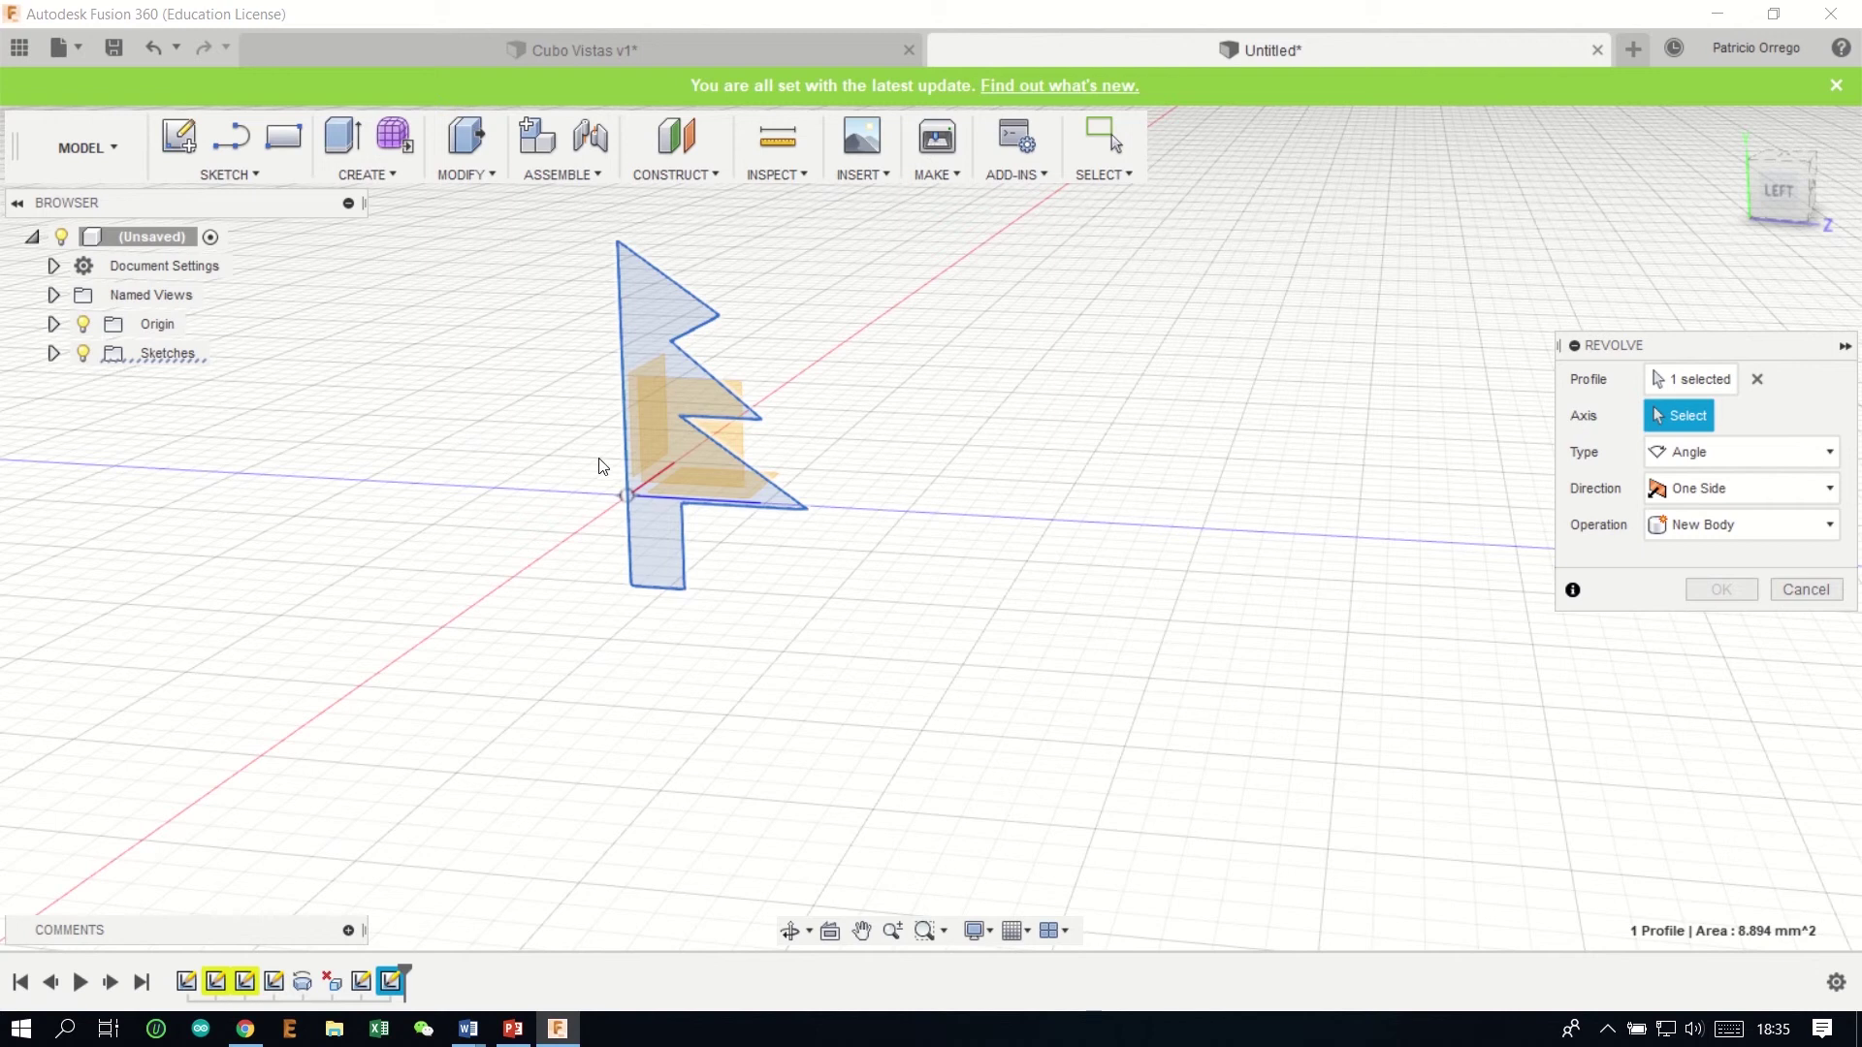
{"action": "left_click", "coordinate": [626, 446]}
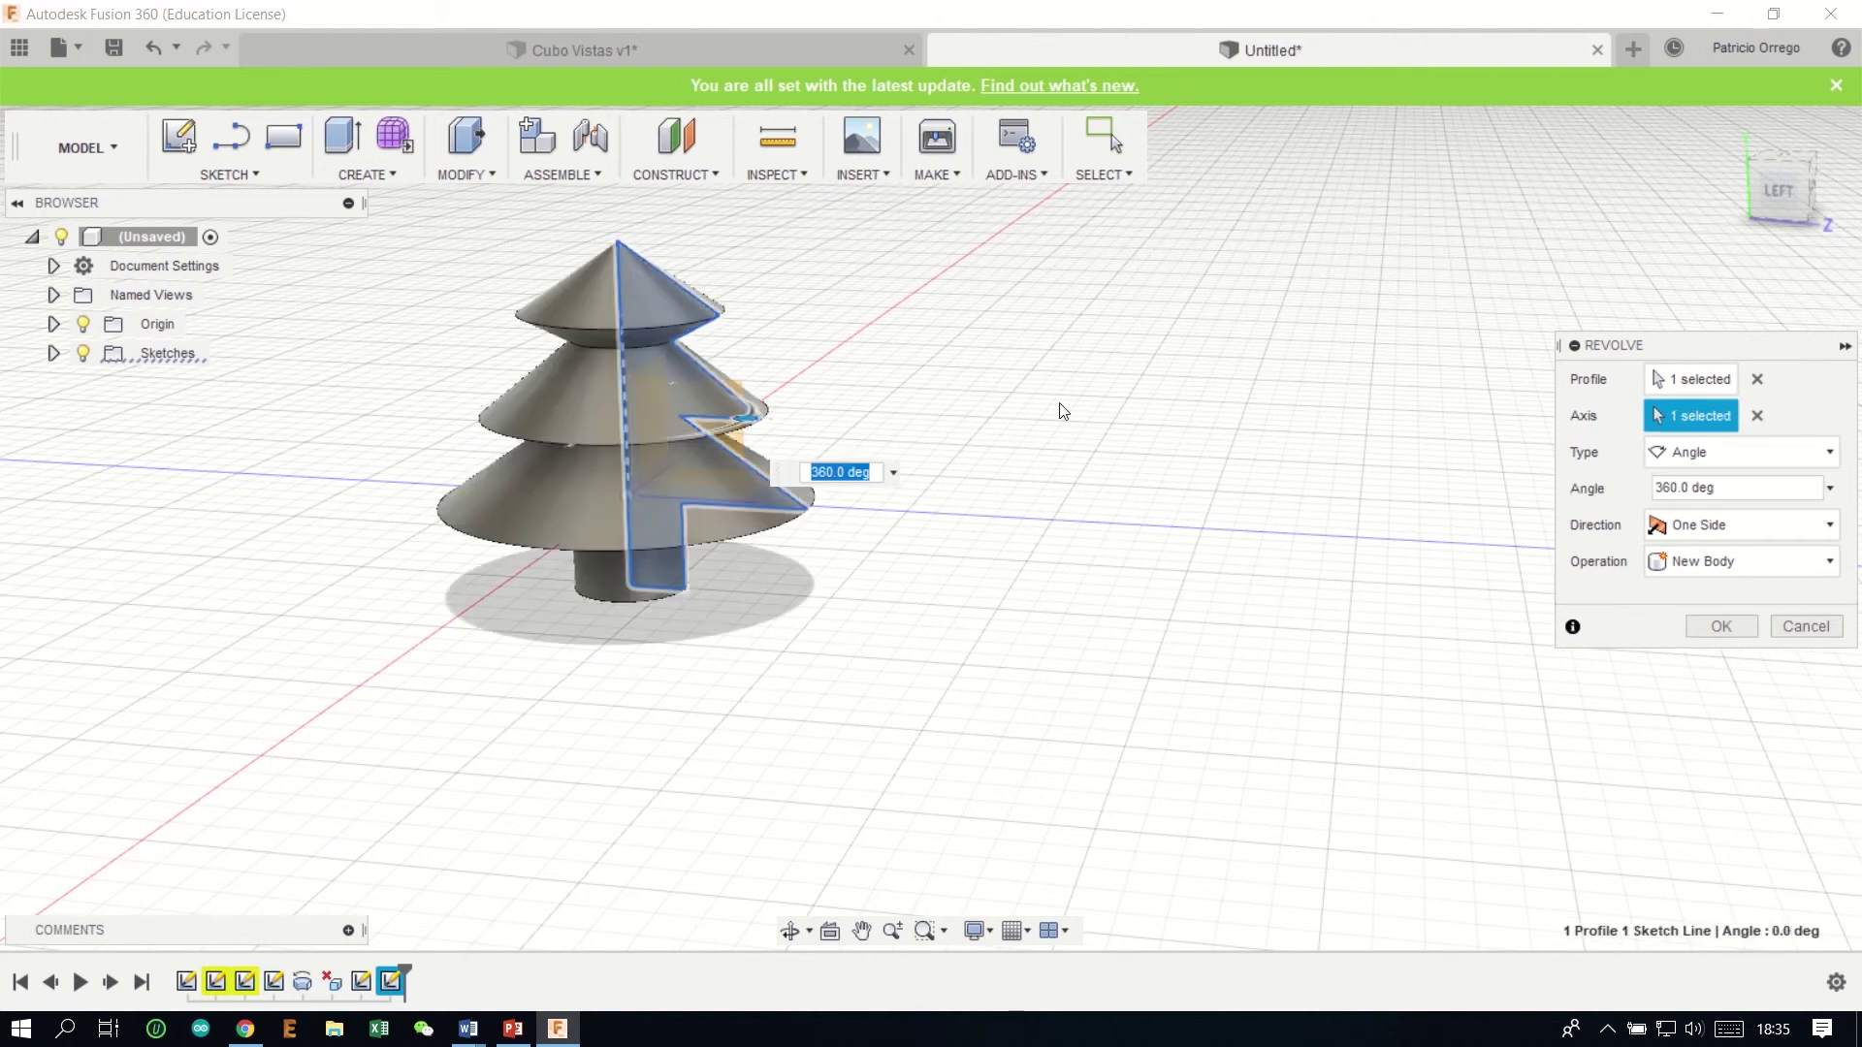
{"action": "left_click", "coordinate": [1722, 626]}
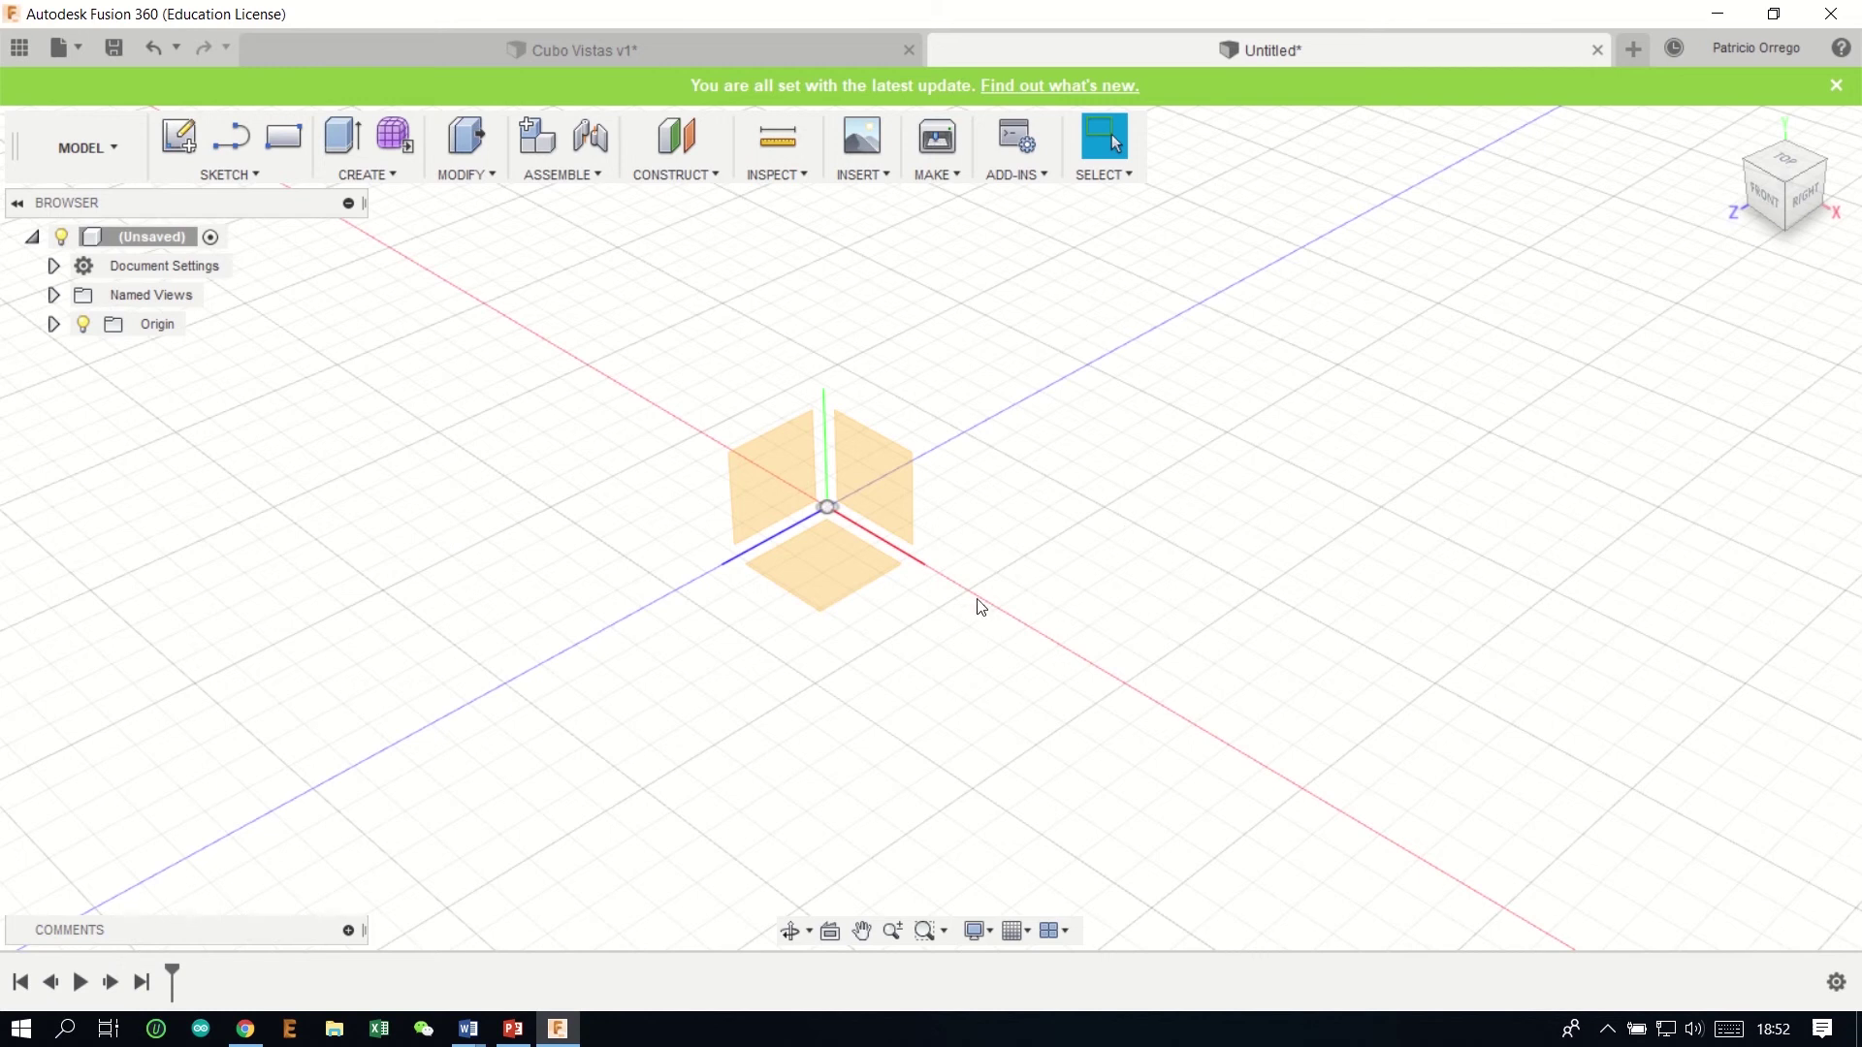
Step: Start a new sketch on the XY plane, viewed straight from the front
{"action": "left_click", "coordinate": [875, 498]}
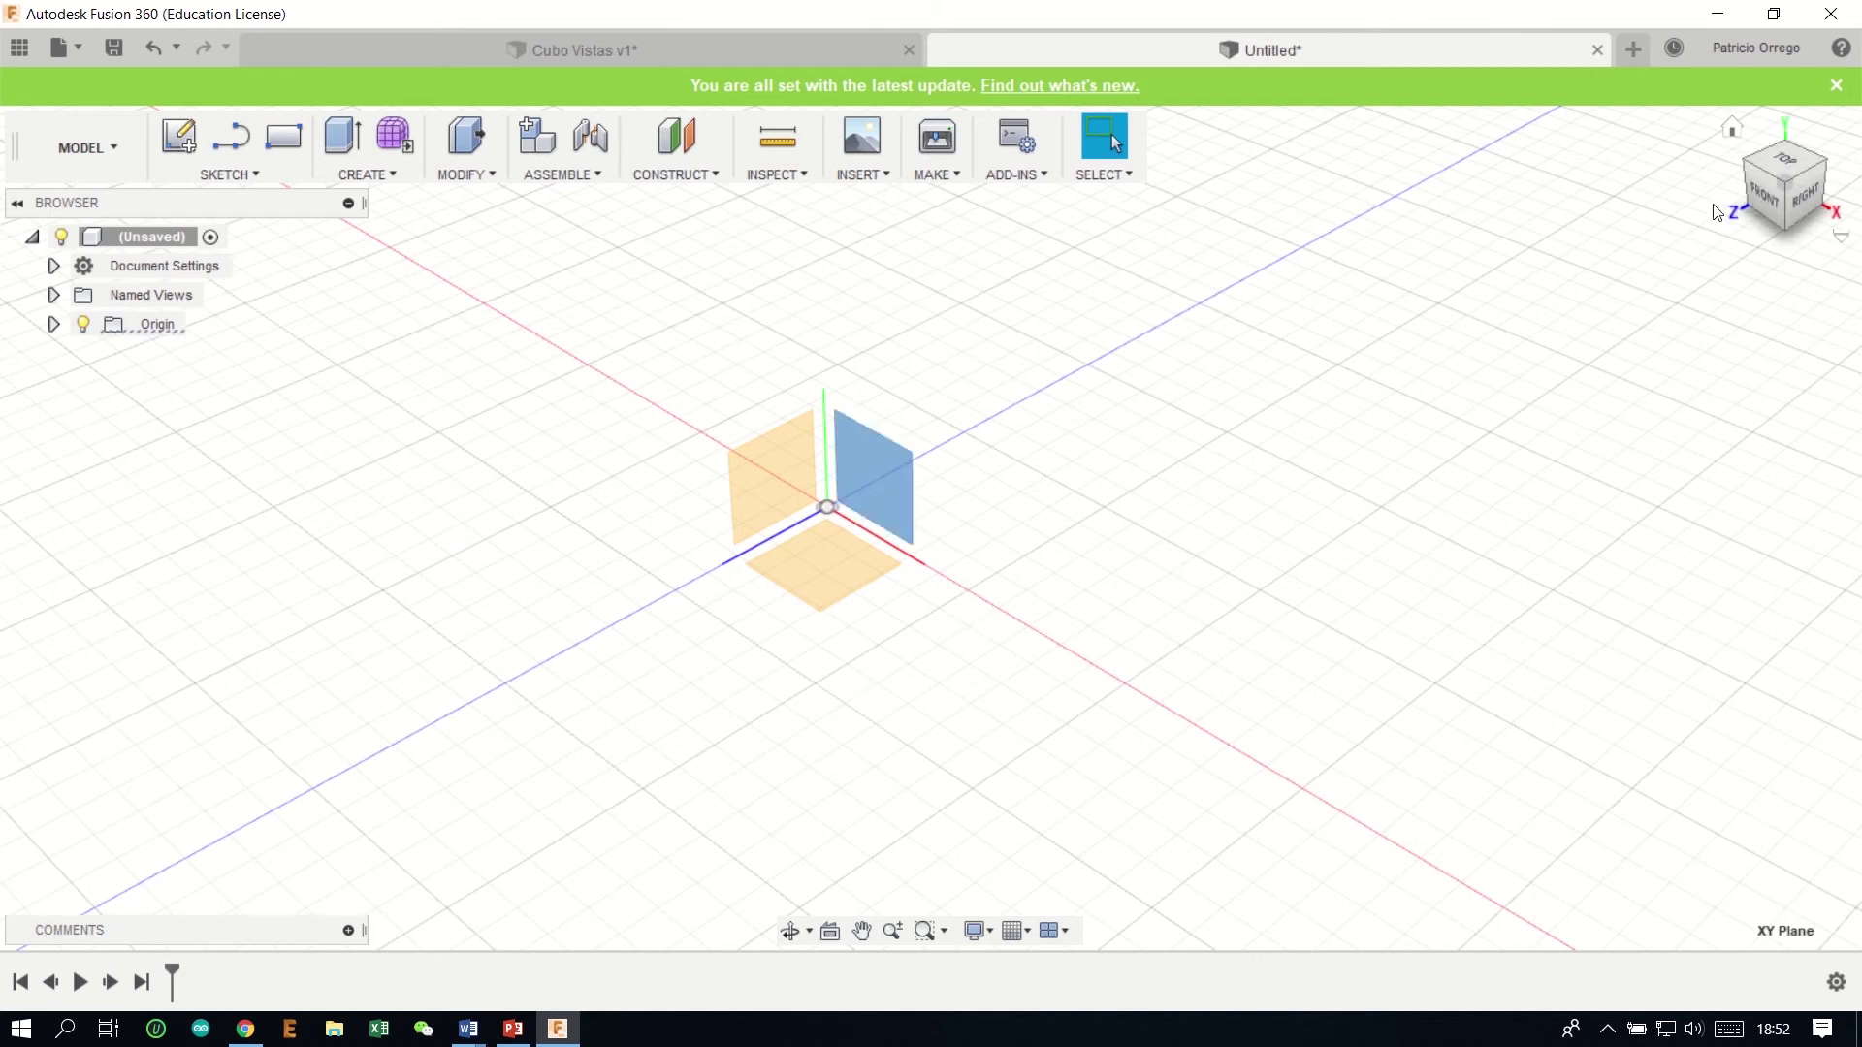
{"action": "left_click", "coordinate": [1769, 200]}
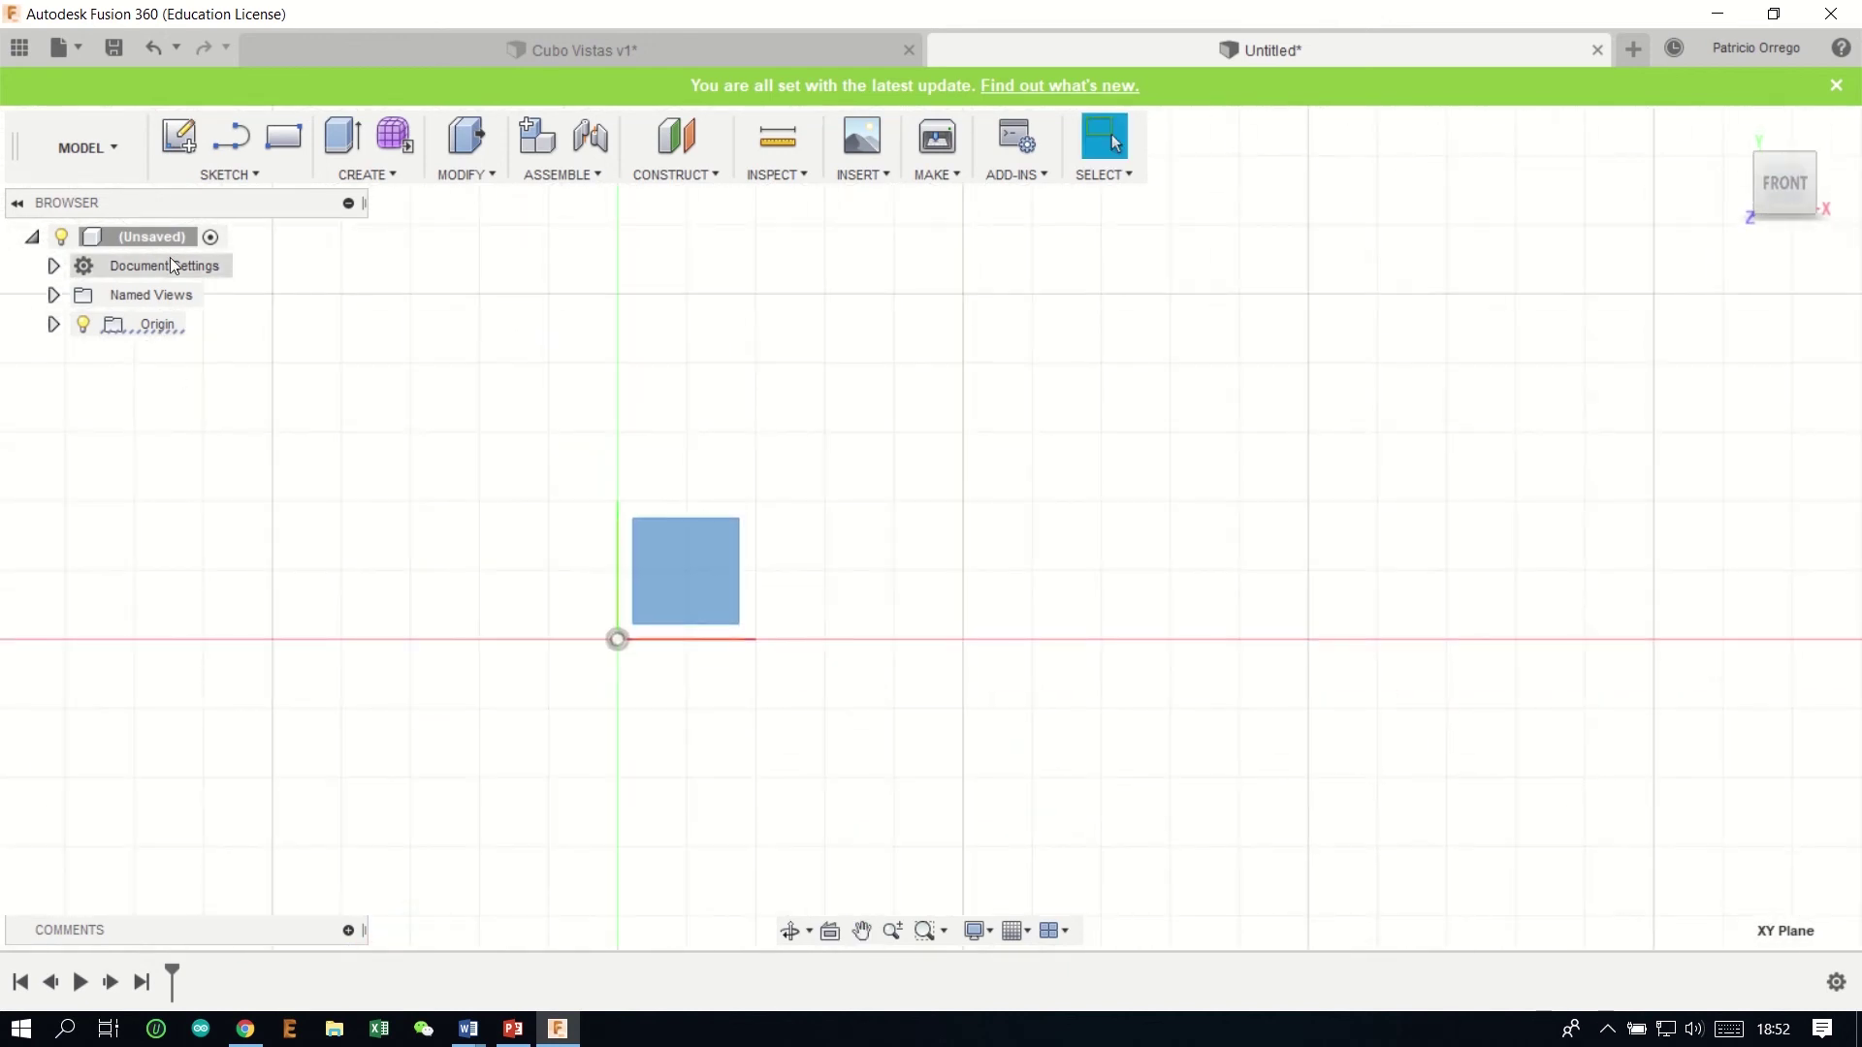
{"action": "left_click", "coordinate": [181, 133]}
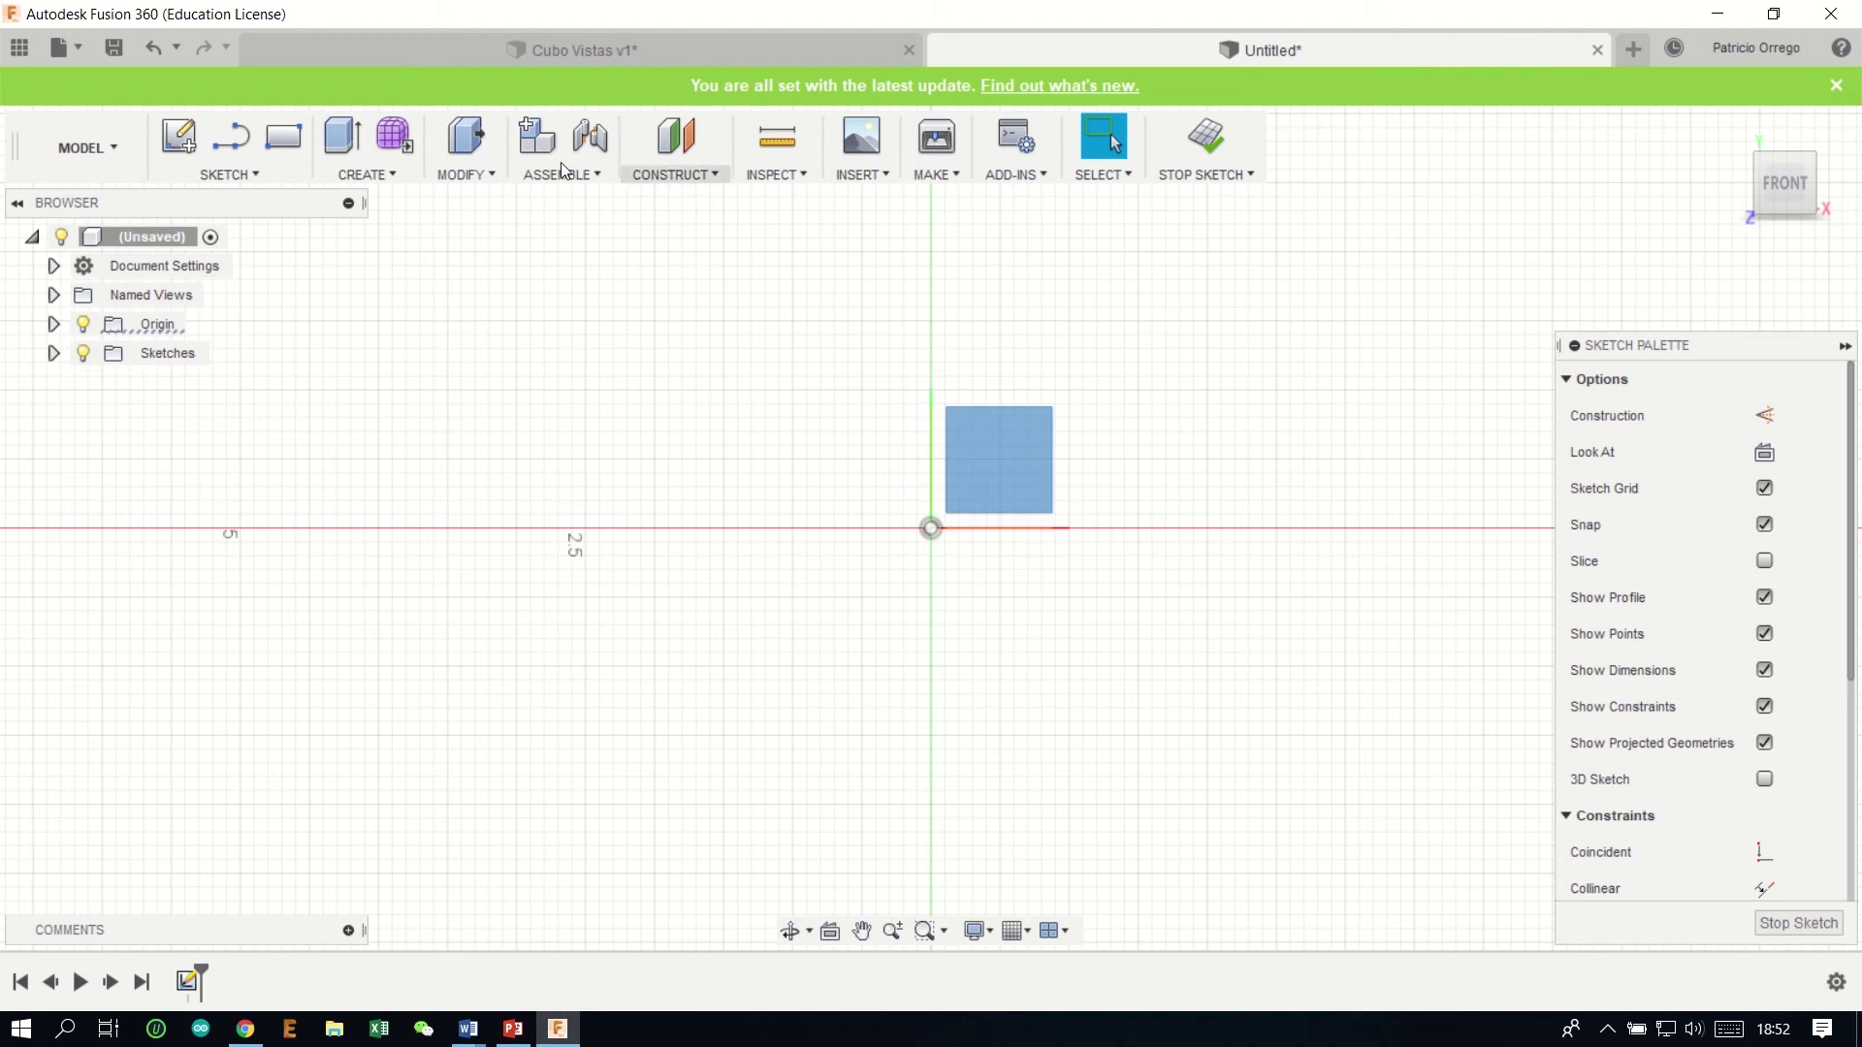
Step: Draw a closed line profile: slanted wall down to the baseline, short flat foot, back to start
{"action": "left_click", "coordinate": [231, 138]}
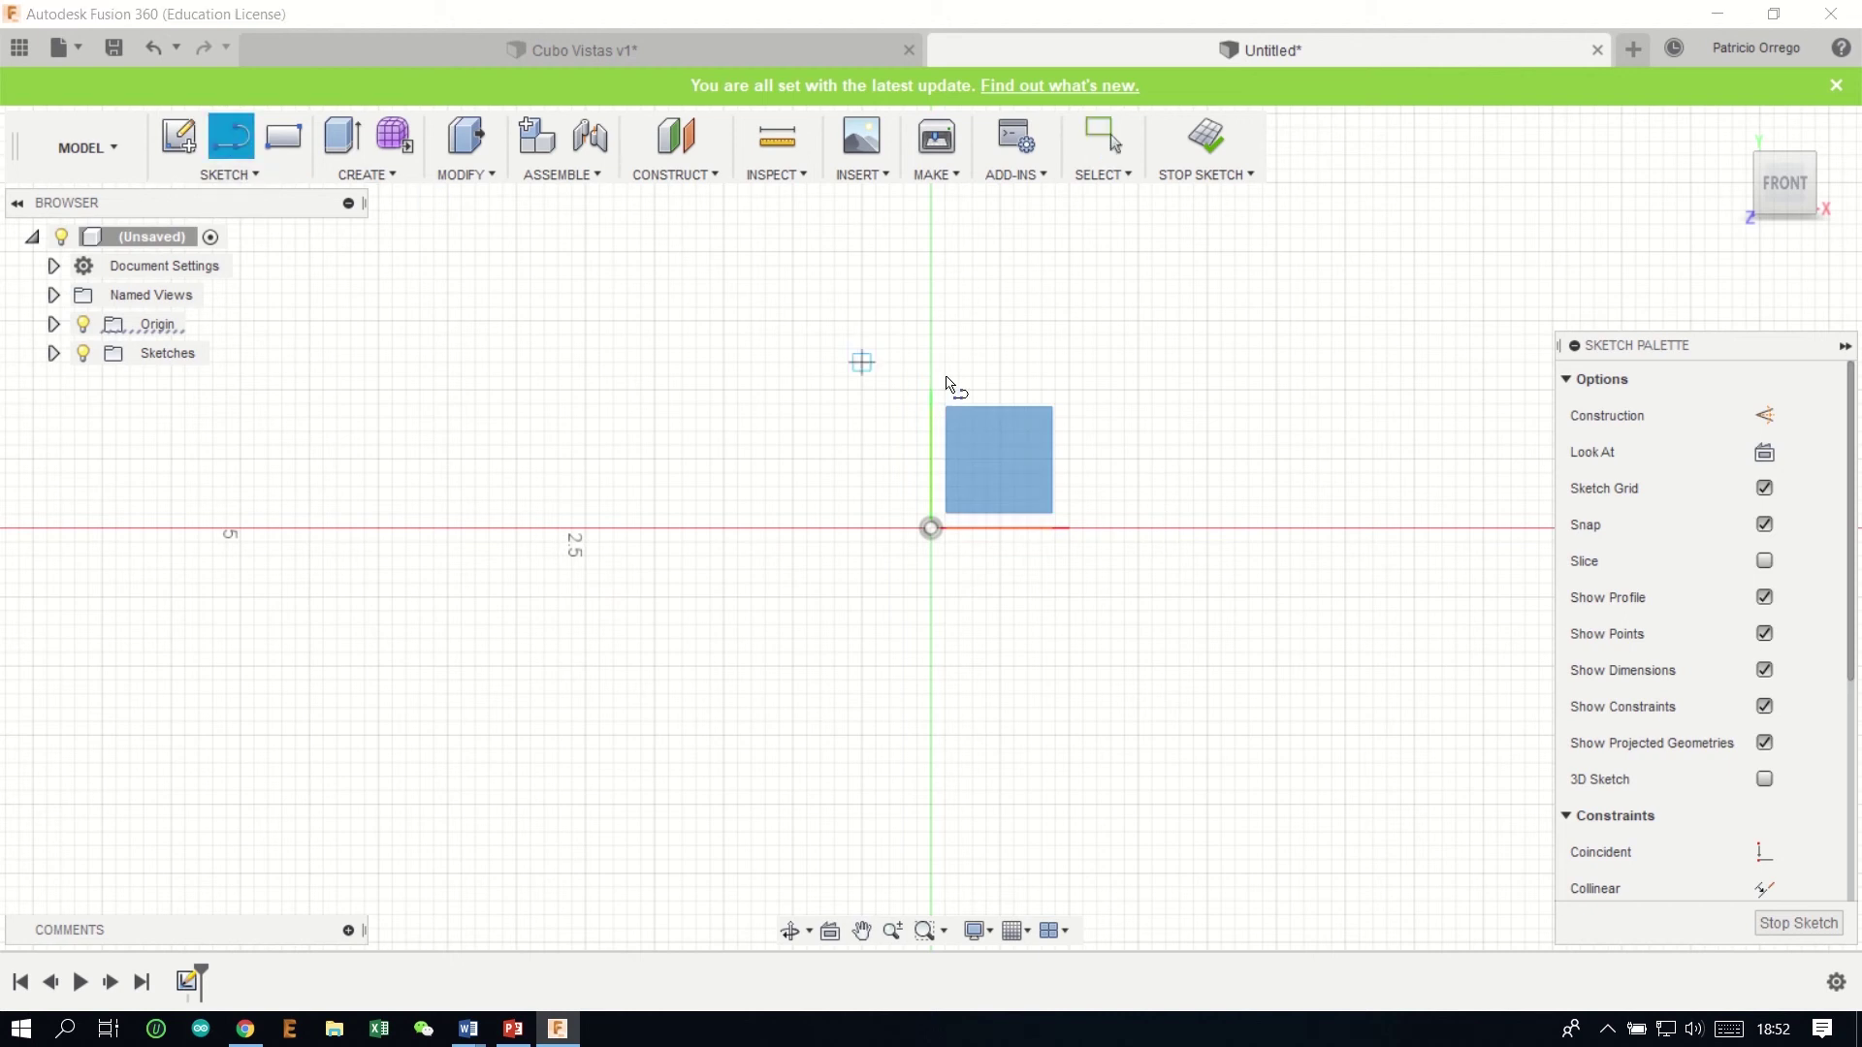
{"action": "left_click", "coordinate": [958, 323]}
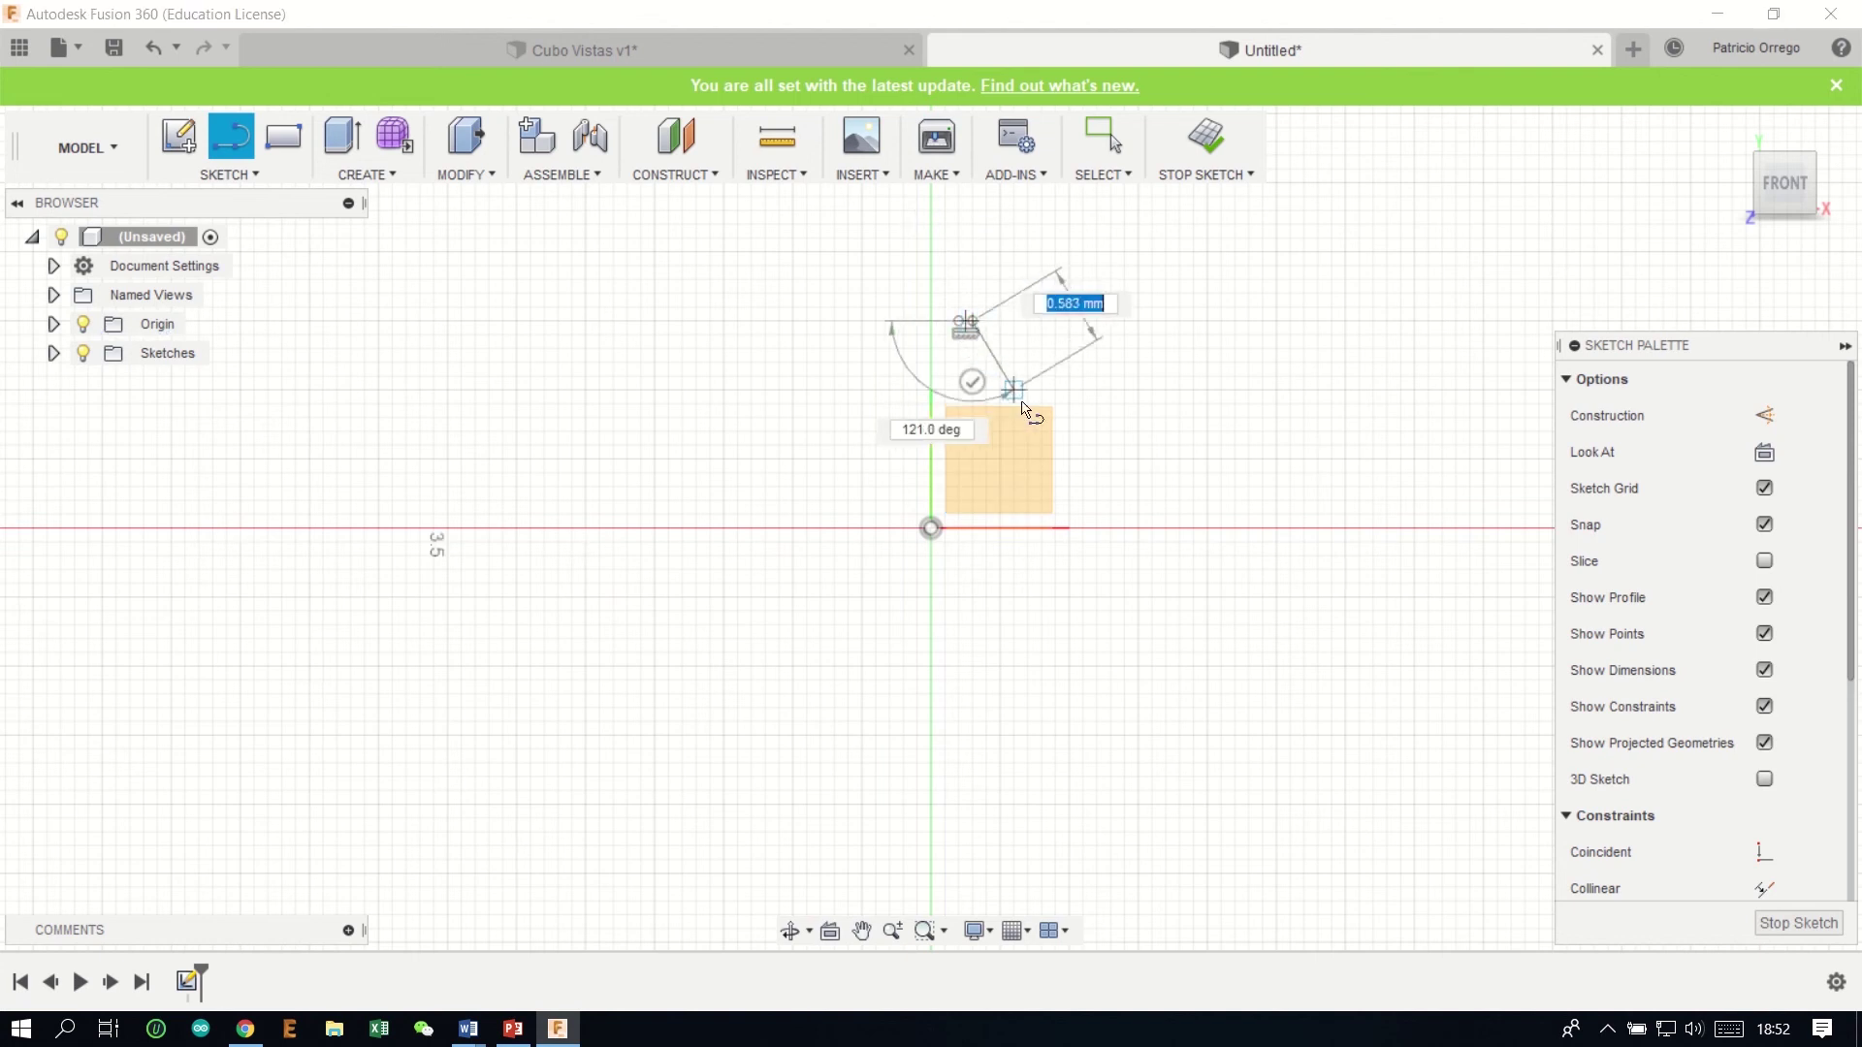
{"action": "left_click", "coordinate": [1051, 515]}
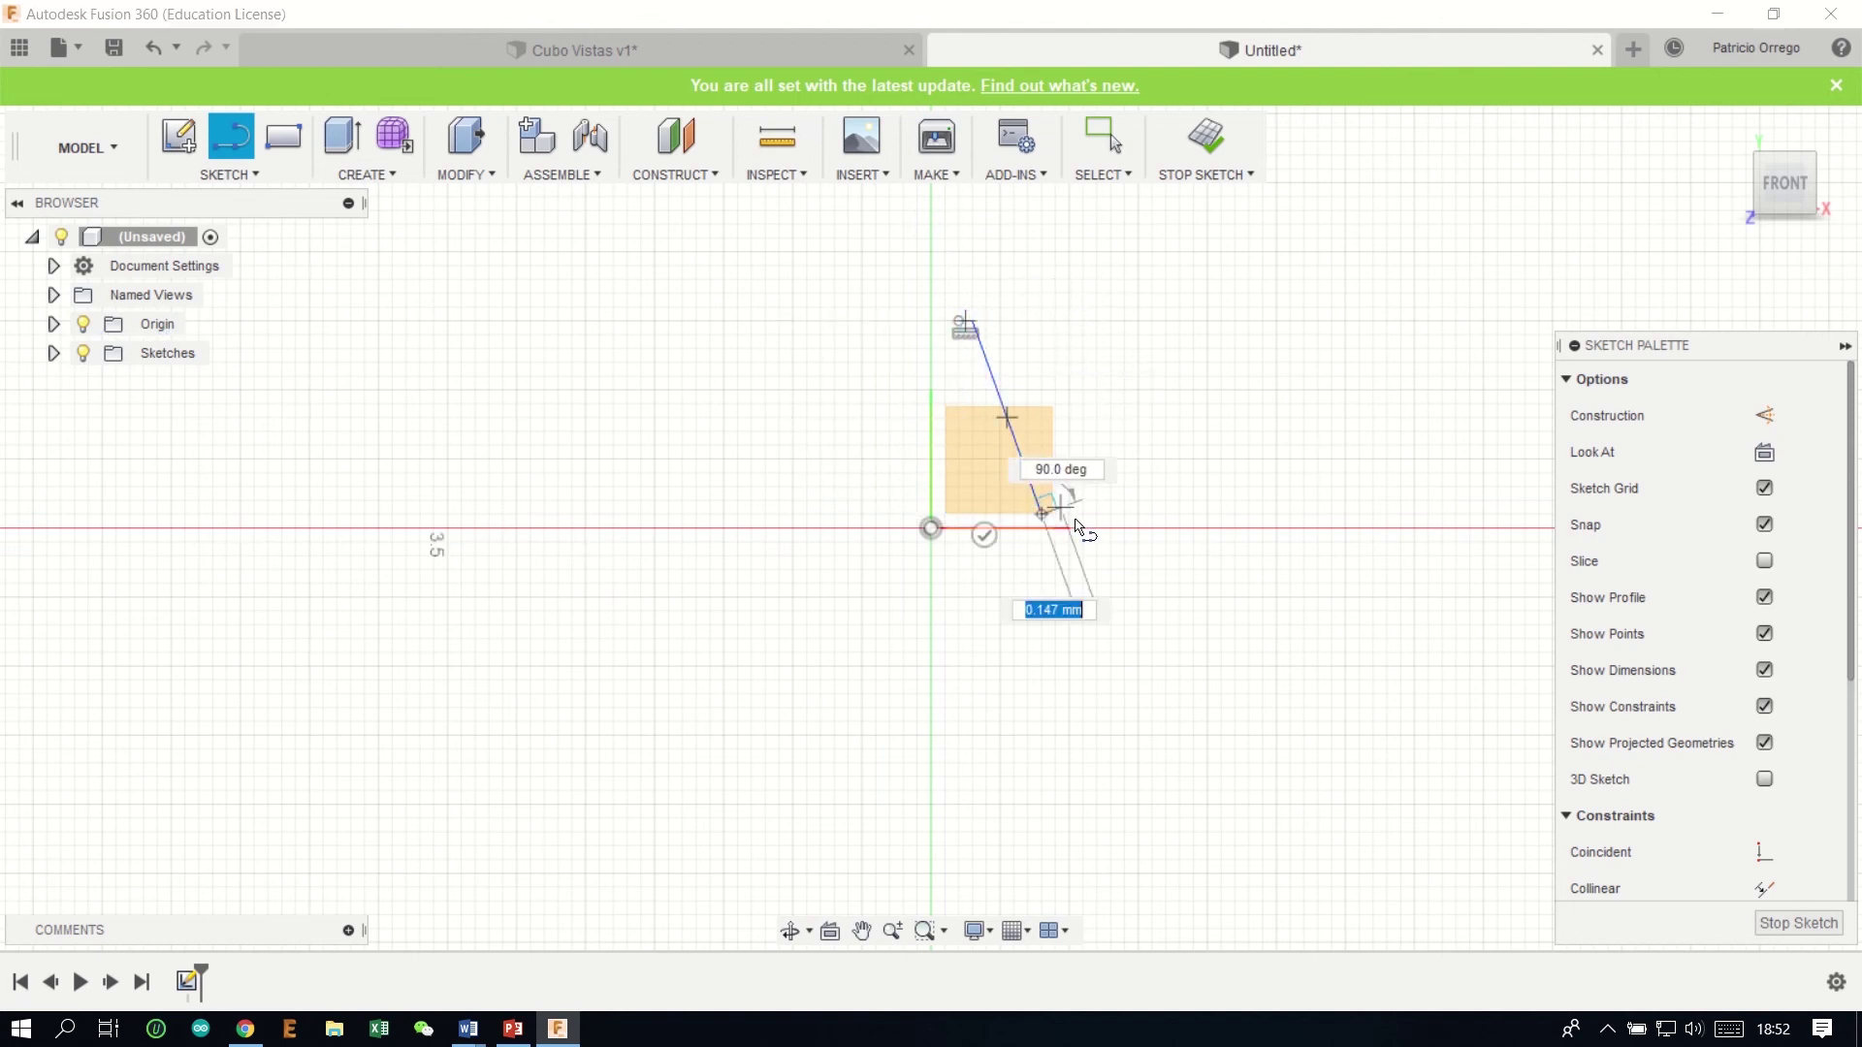
{"action": "left_click", "coordinate": [1028, 543]}
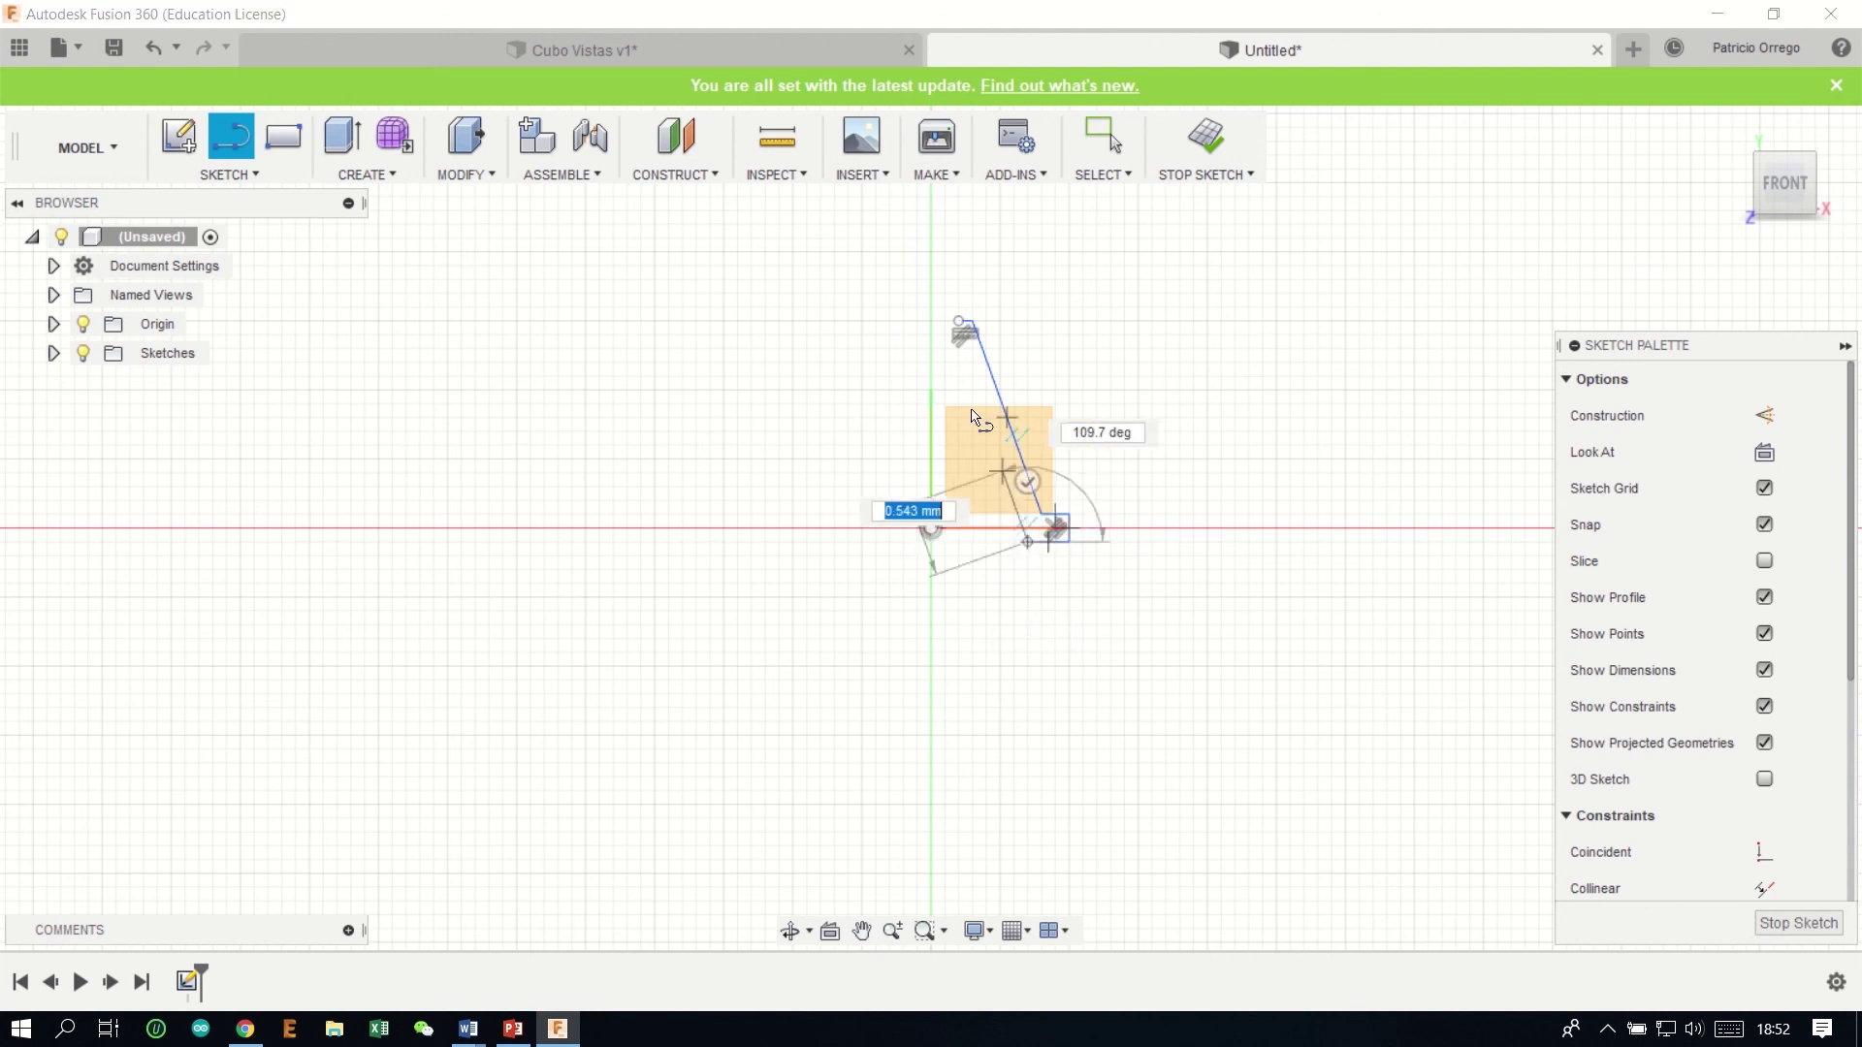
{"action": "left_click", "coordinate": [963, 331]}
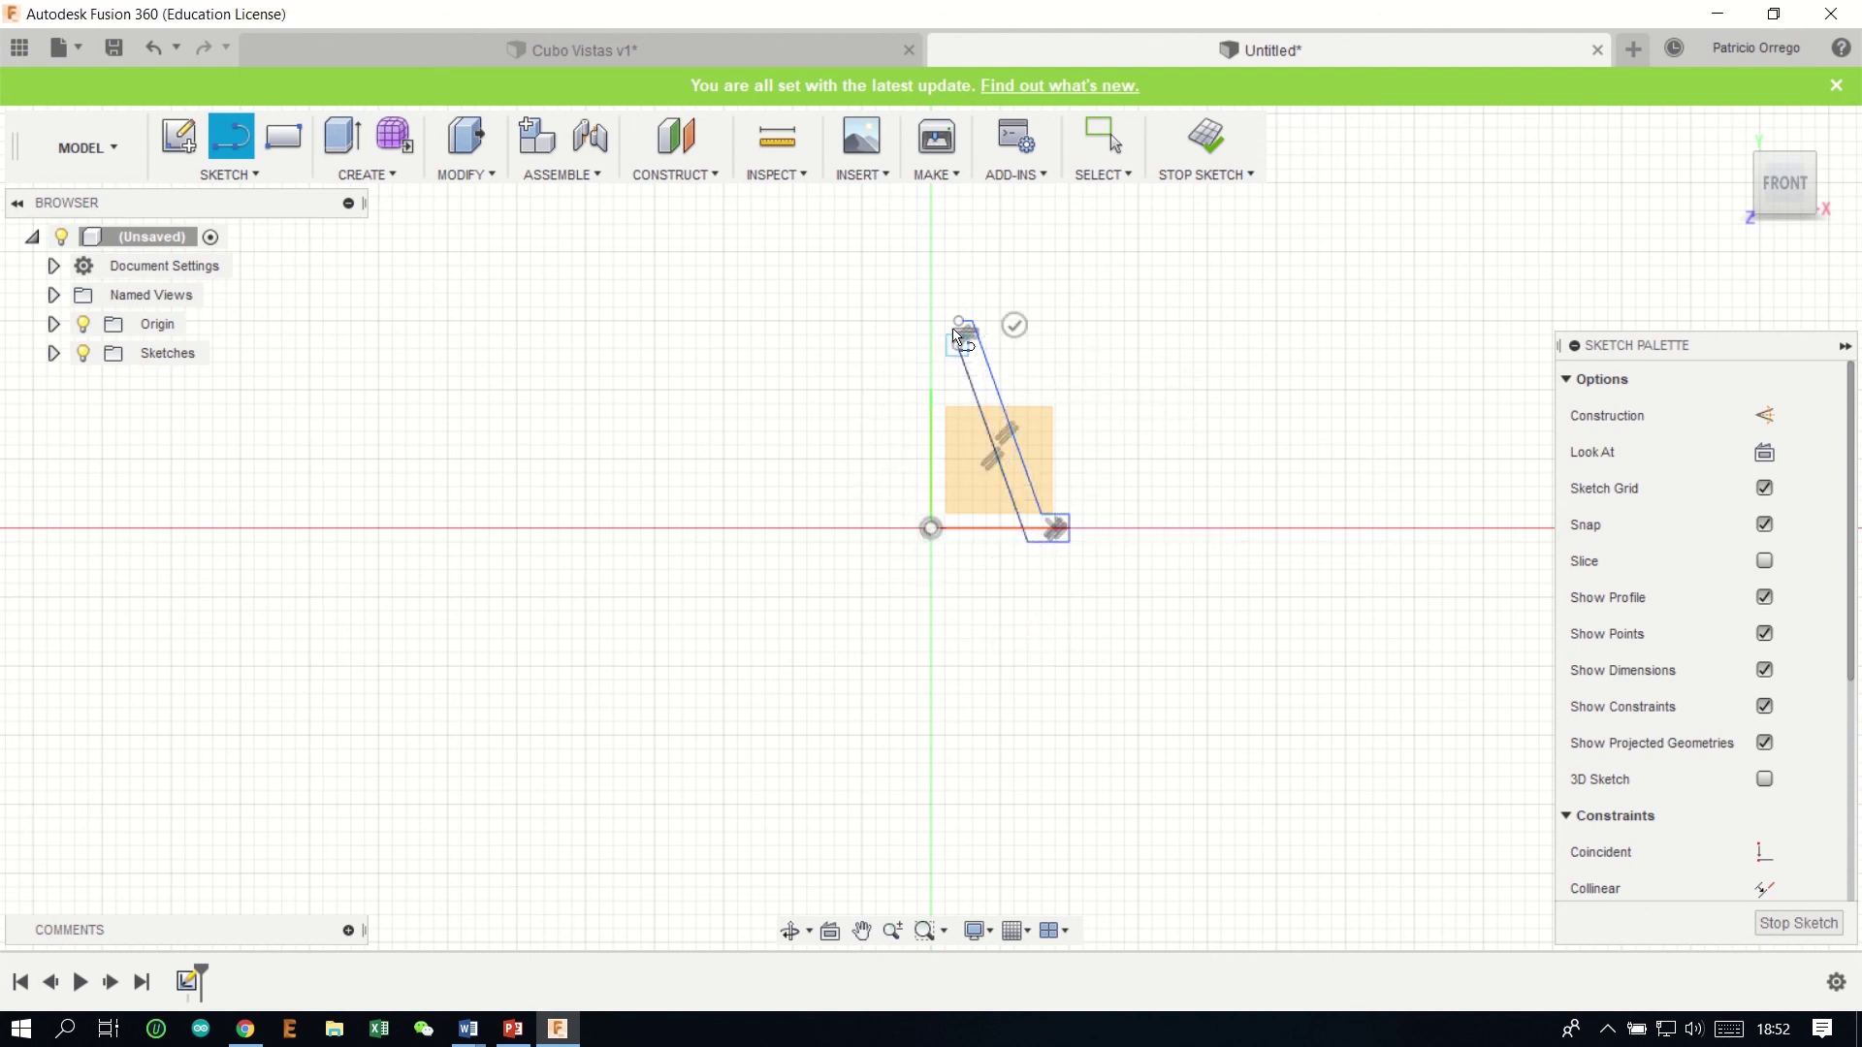
Step: Revolve the slanted profile 360 degrees about the vertical axis into a flanged cone and view it in perspective
{"action": "left_click", "coordinate": [229, 175]}
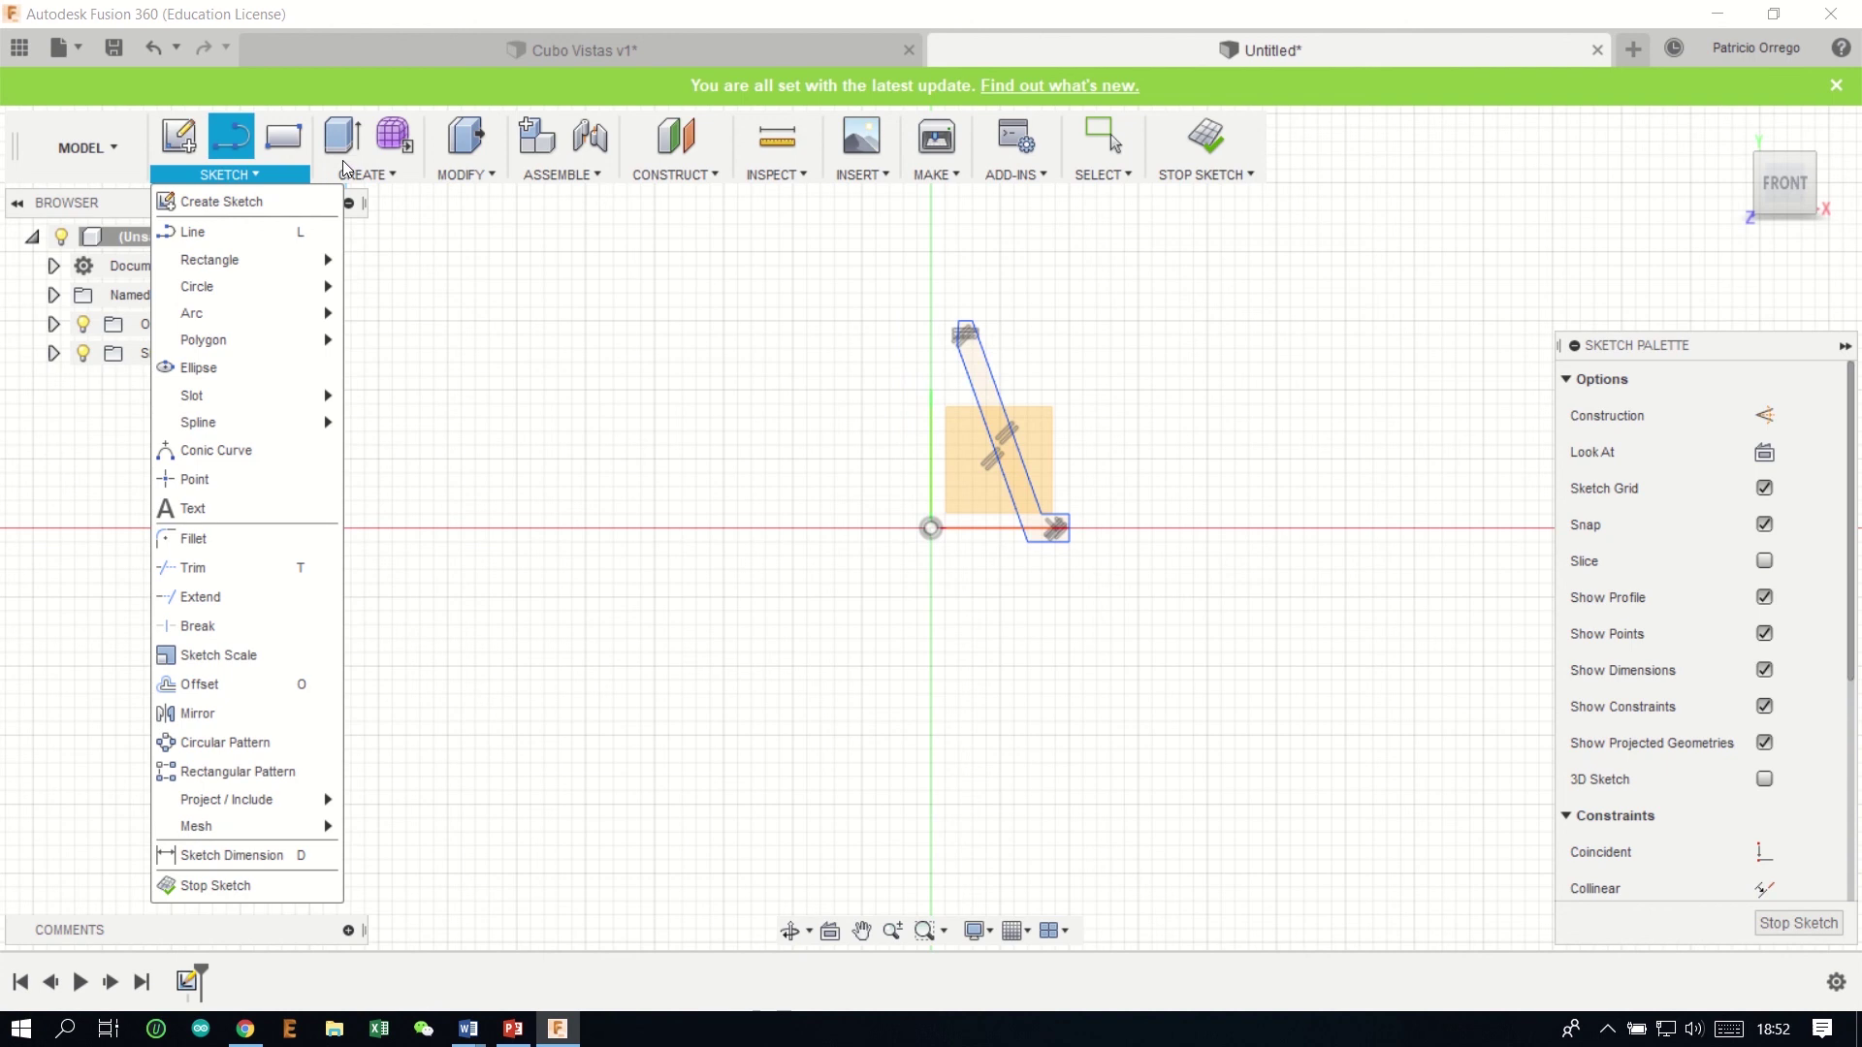
{"action": "left_click", "coordinate": [345, 163]}
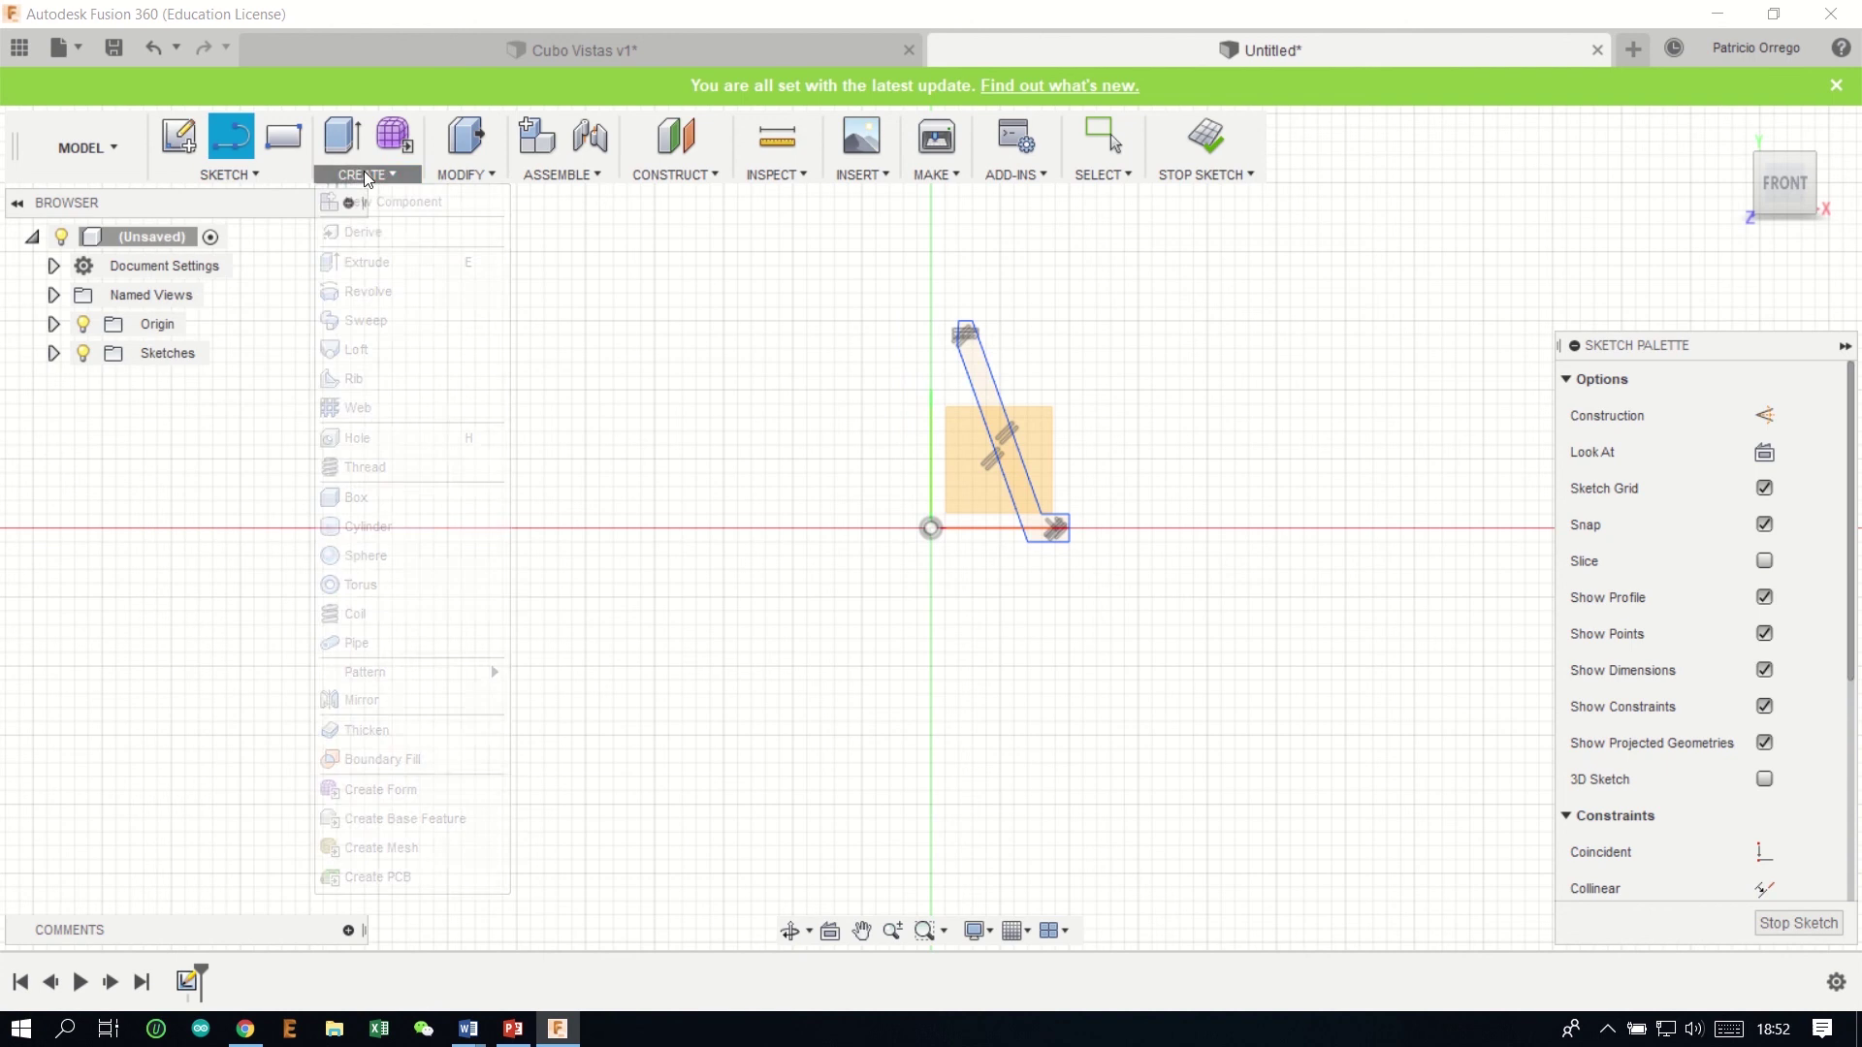
{"action": "left_click", "coordinate": [426, 291]}
{"action": "left_click", "coordinate": [1013, 451]}
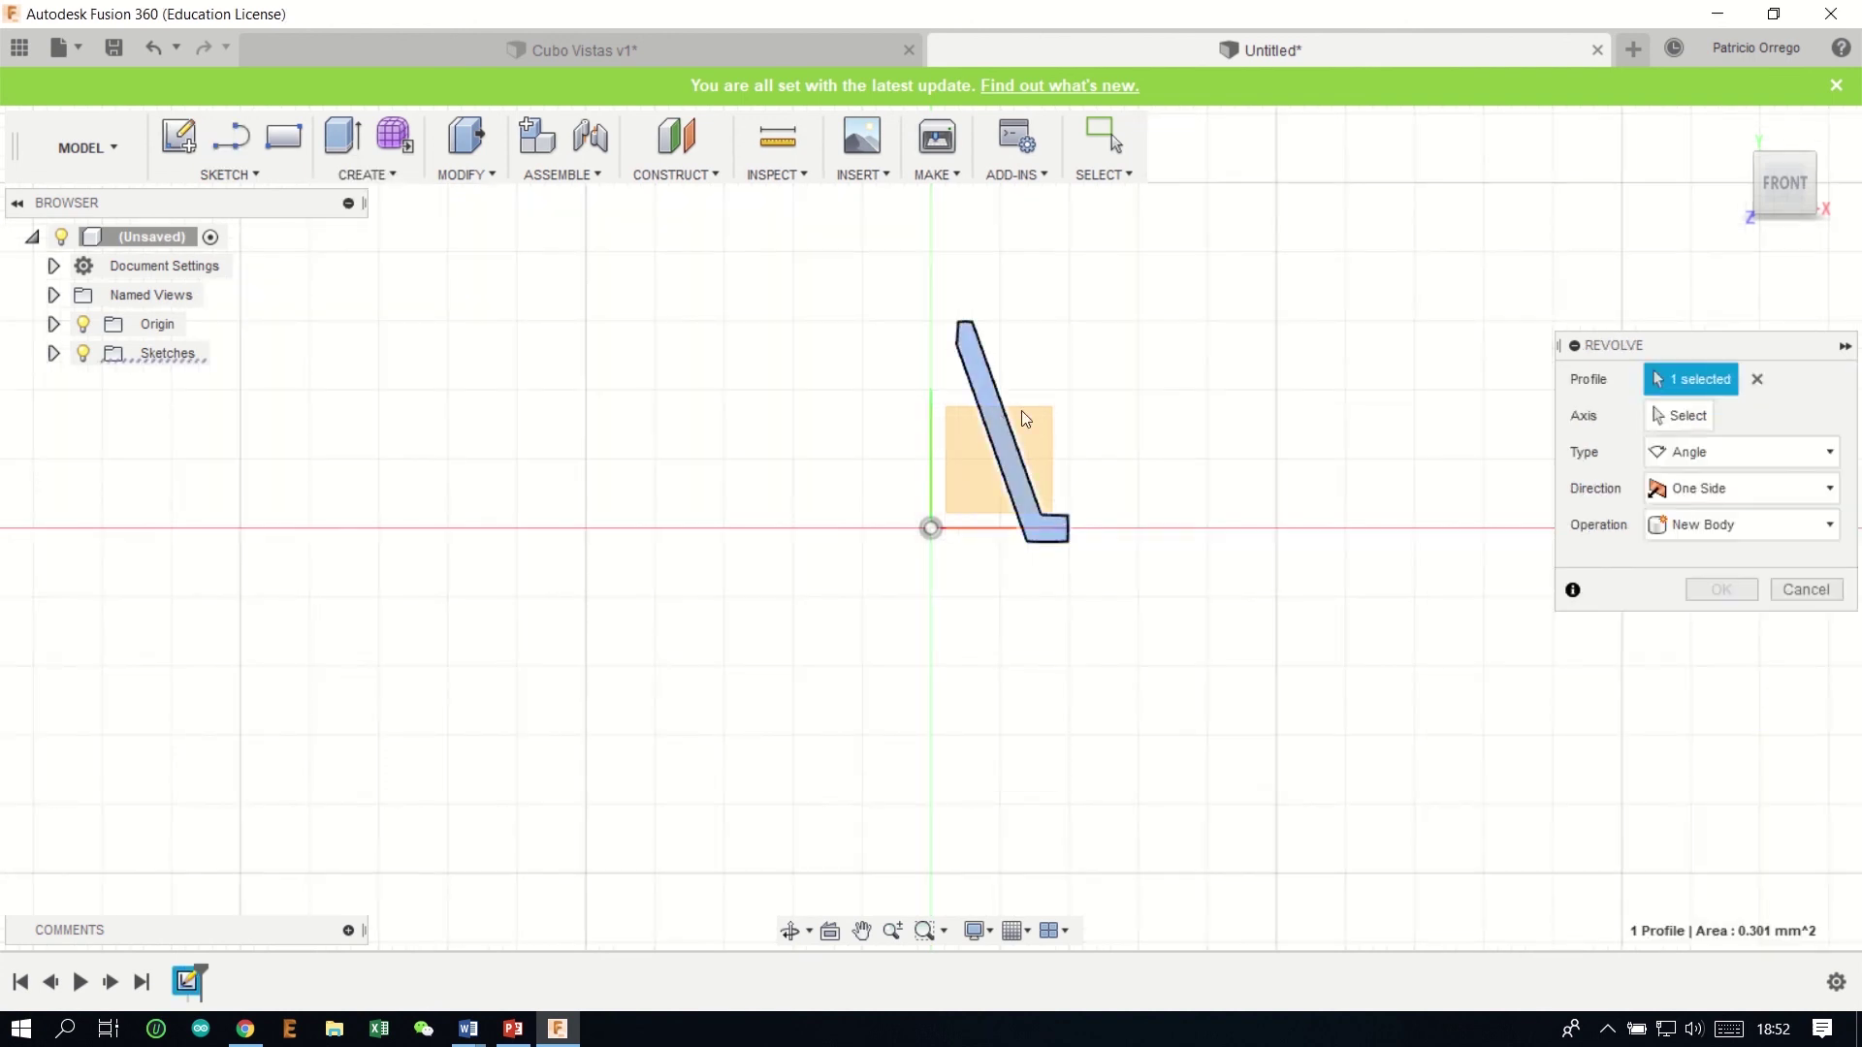
{"action": "left_click", "coordinate": [1676, 424]}
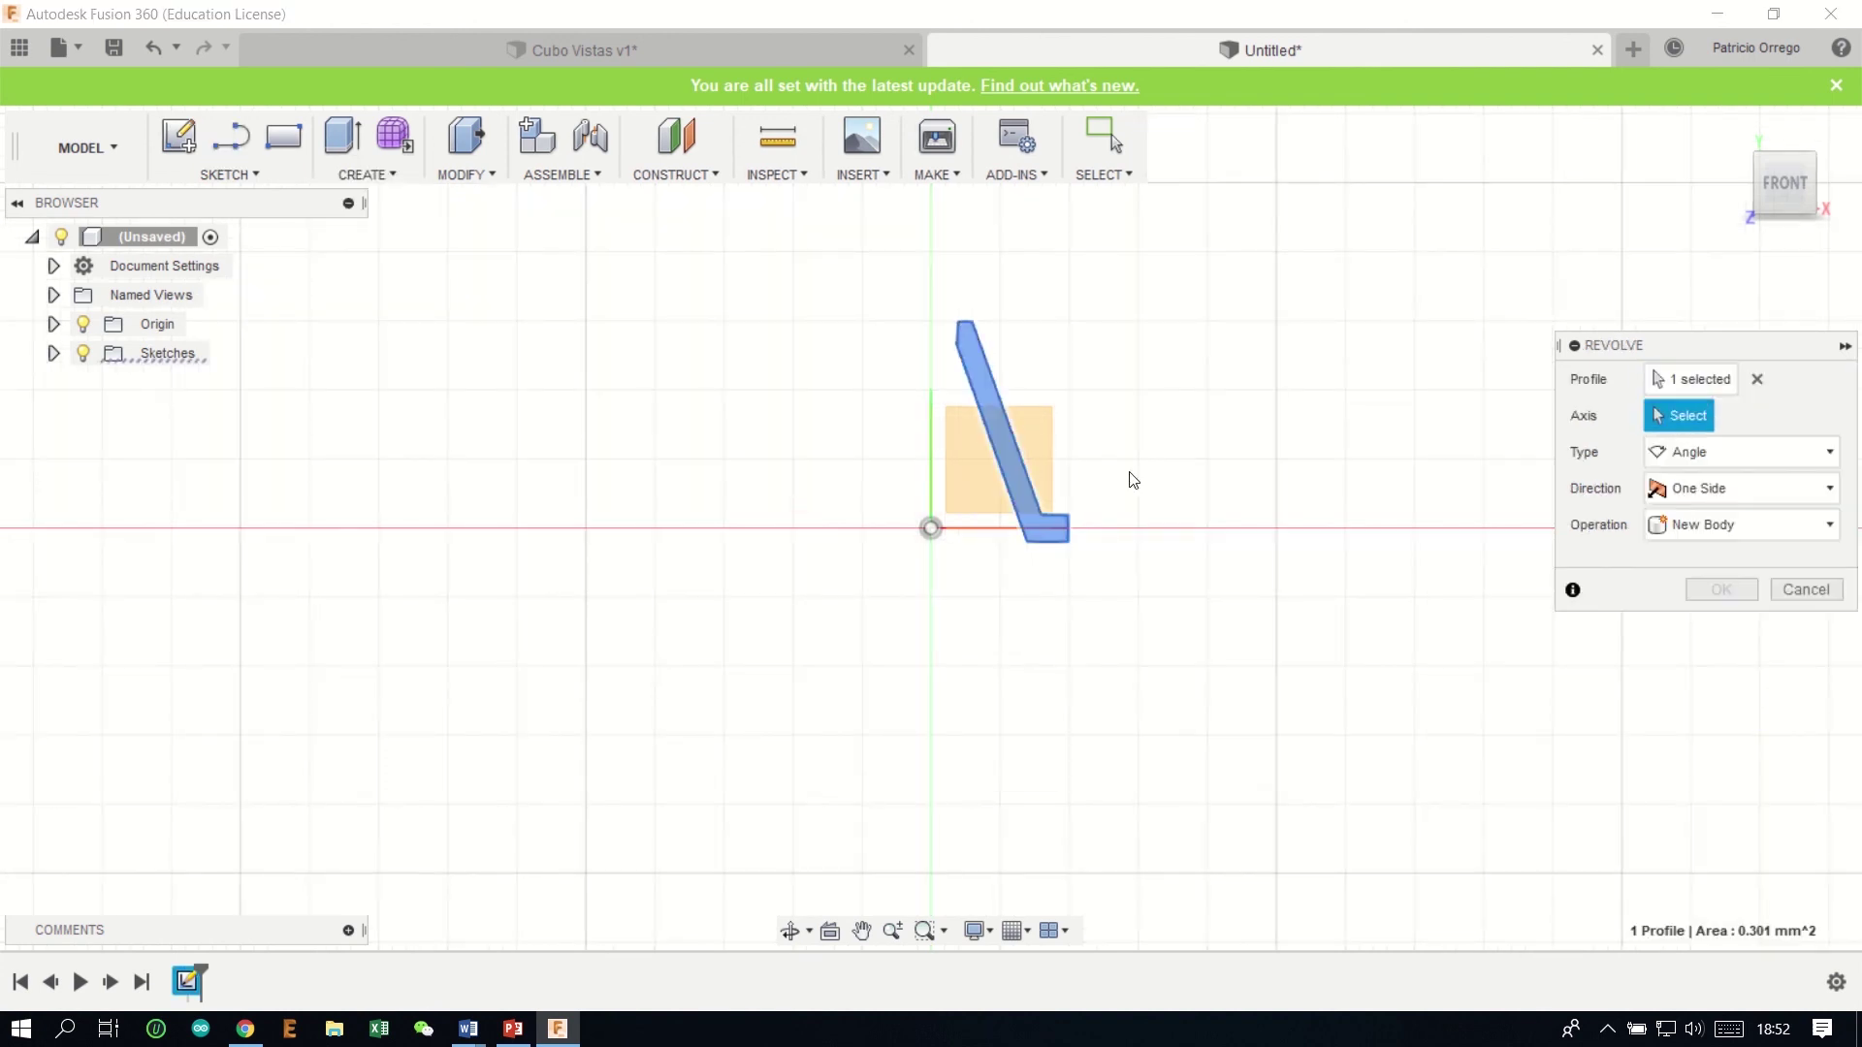
{"action": "left_click", "coordinate": [929, 401]}
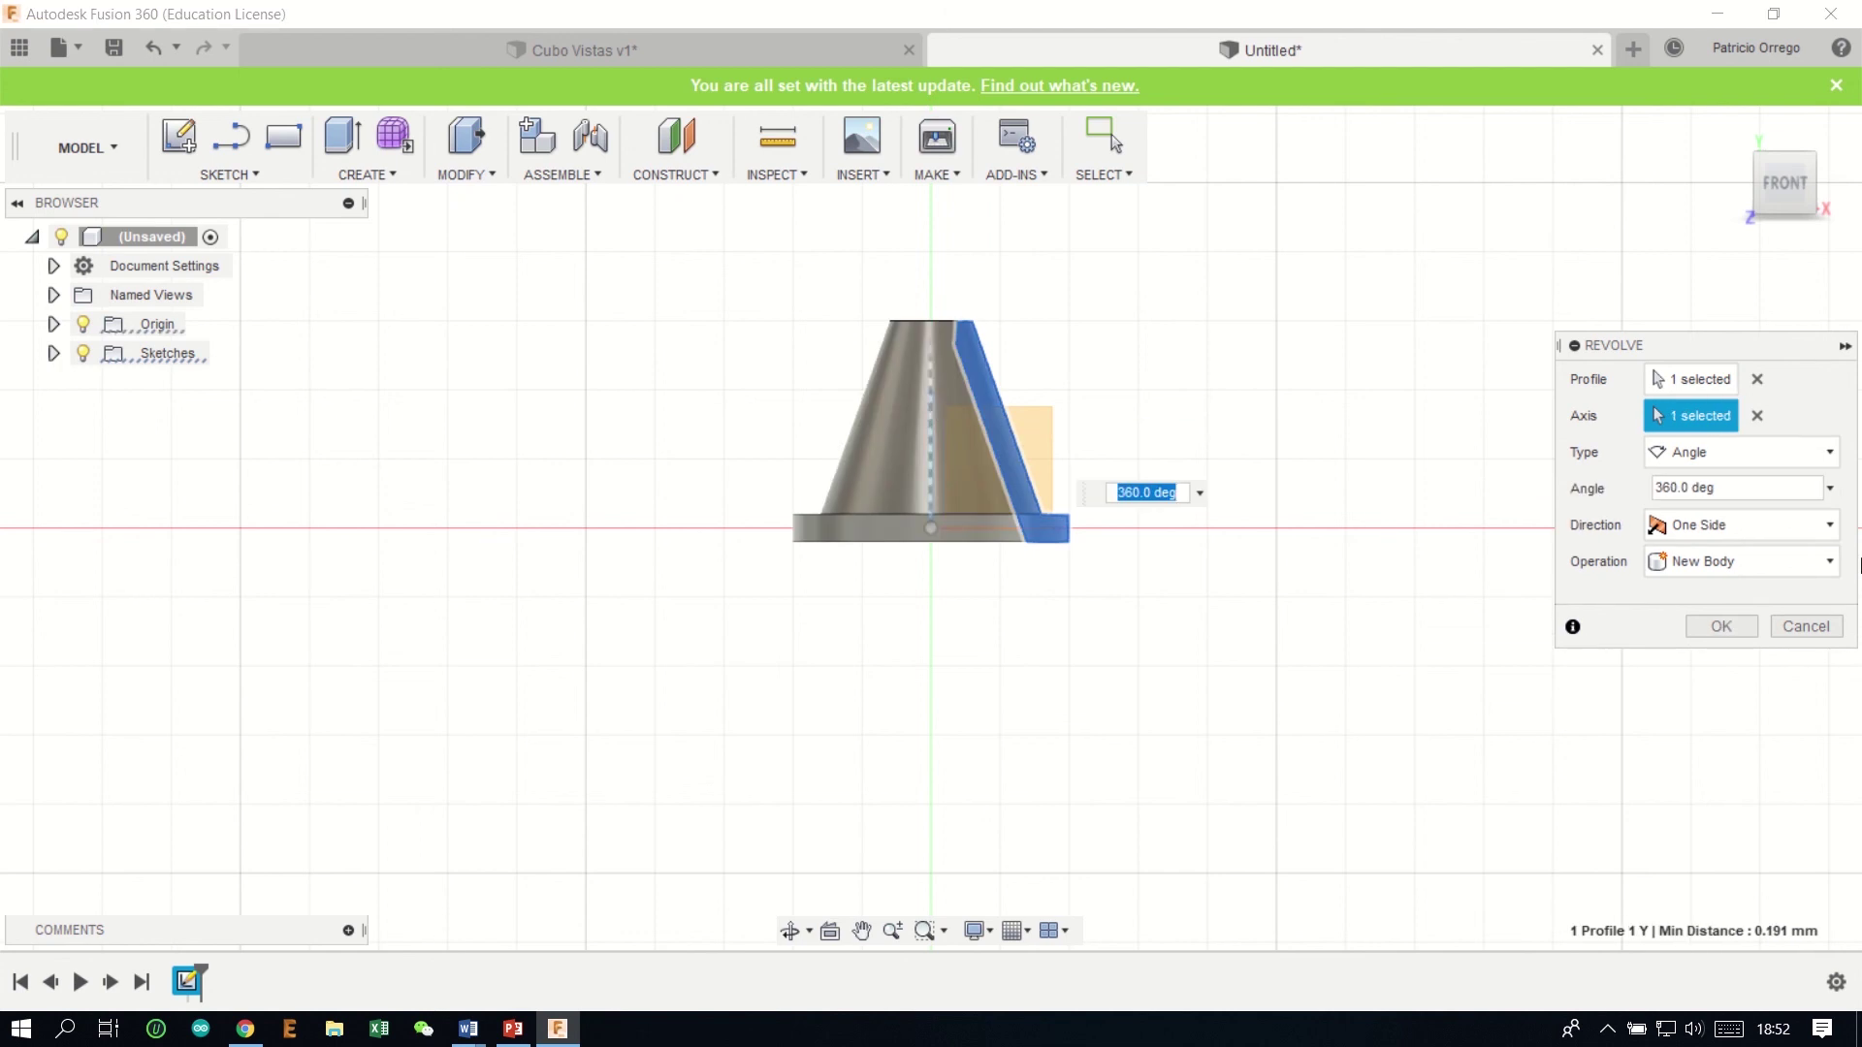
{"action": "left_click", "coordinate": [1723, 626]}
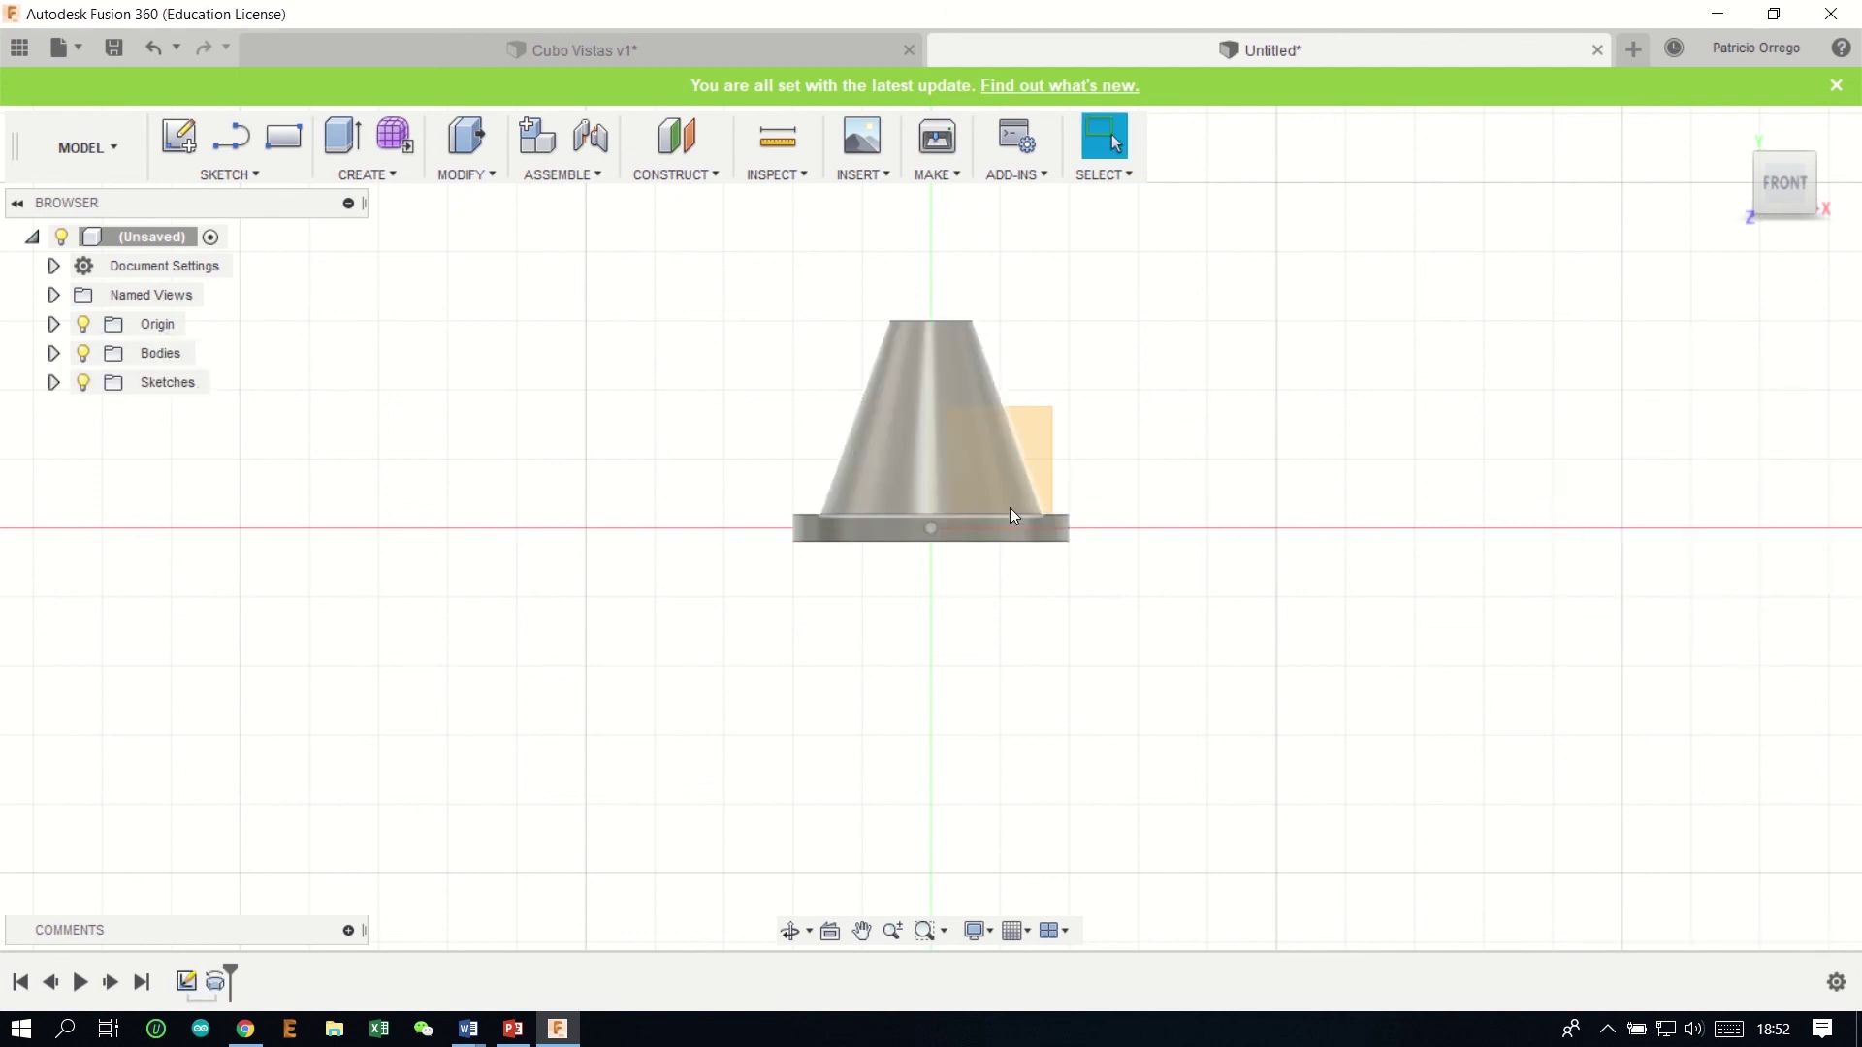
{"action": "mouse_move", "coordinate": [1001, 490]}
{"action": "middle_mouse_down", "text": "shift"}
{"action": "mouse_move", "coordinate": [981, 528]}
{"action": "mouse_move", "coordinate": [977, 715]}
{"action": "mouse_move", "coordinate": [970, 478]}
{"action": "mouse_move", "coordinate": [965, 756]}
{"action": "mouse_move", "coordinate": [943, 516]}
{"action": "middle_mouse_up", "text": "shift"}
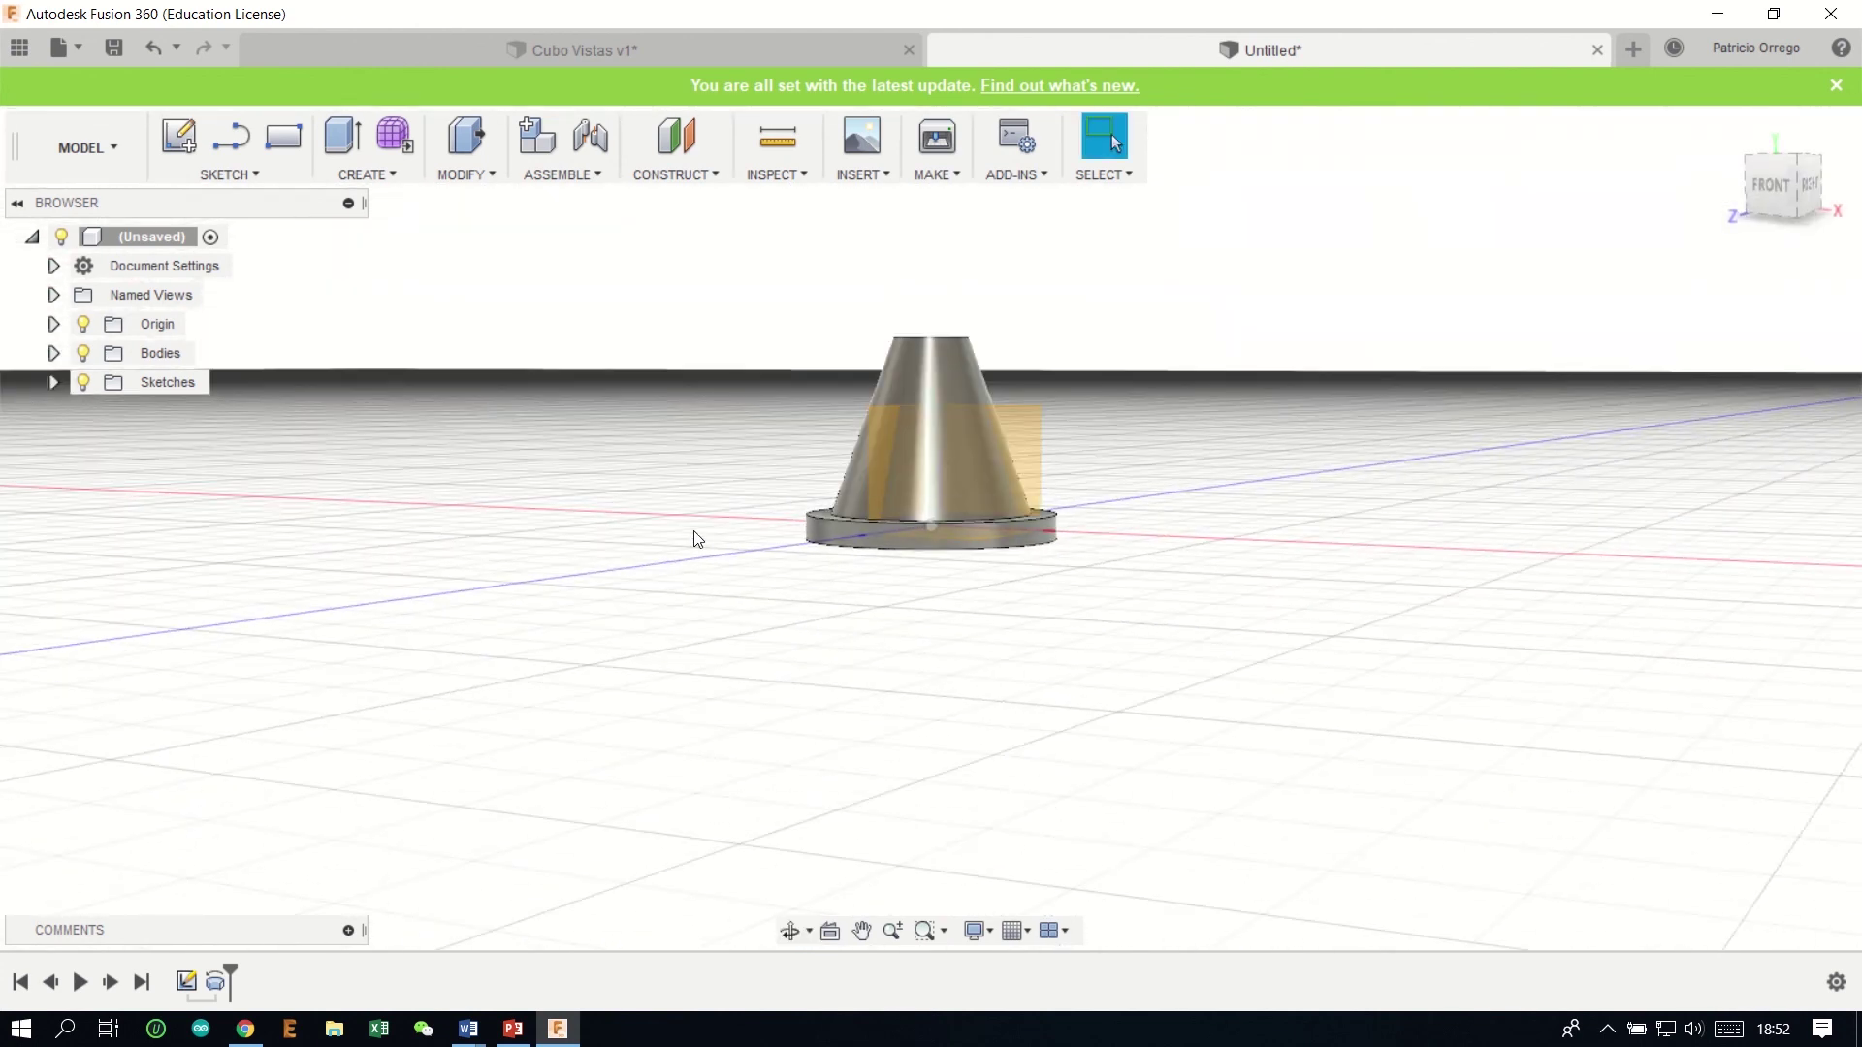